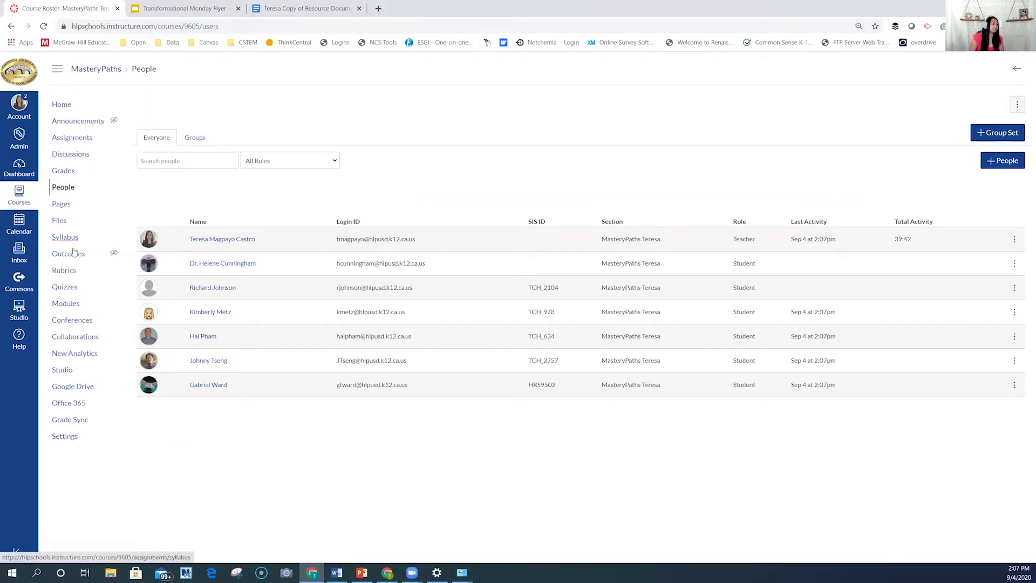
# Open the Mastery Paths setup of the "How well do you know your Disney movies?" quiz from the Disney Trivia module.
pyautogui.click(65, 305)
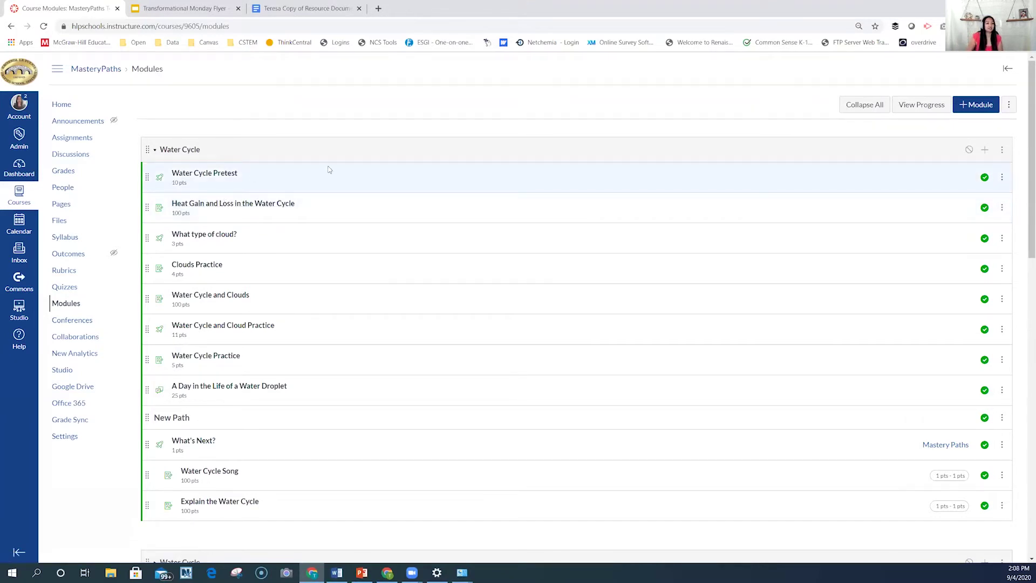
pyautogui.scroll(-7, 342, 208)
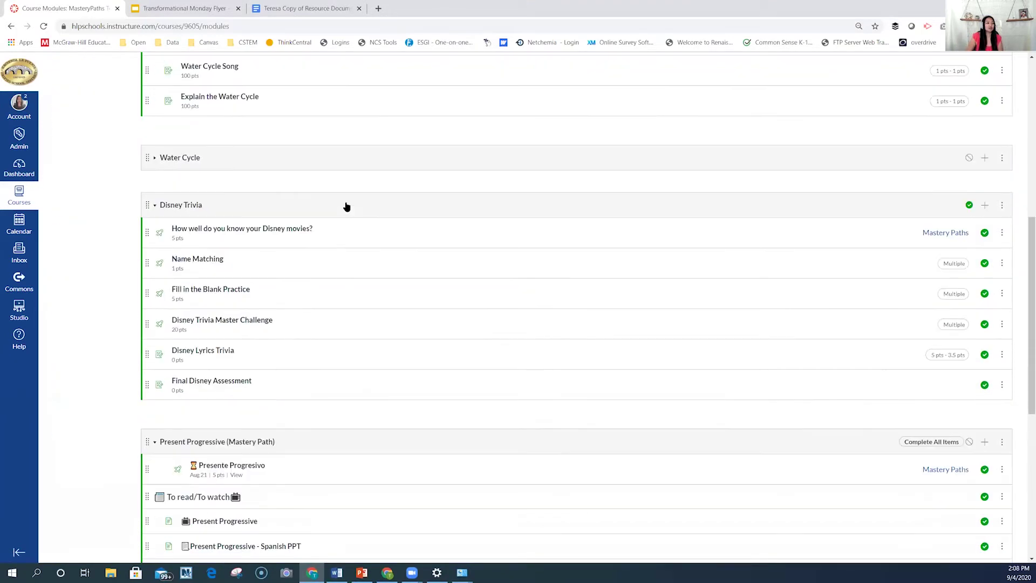
pyautogui.scroll(-1, 396, 194)
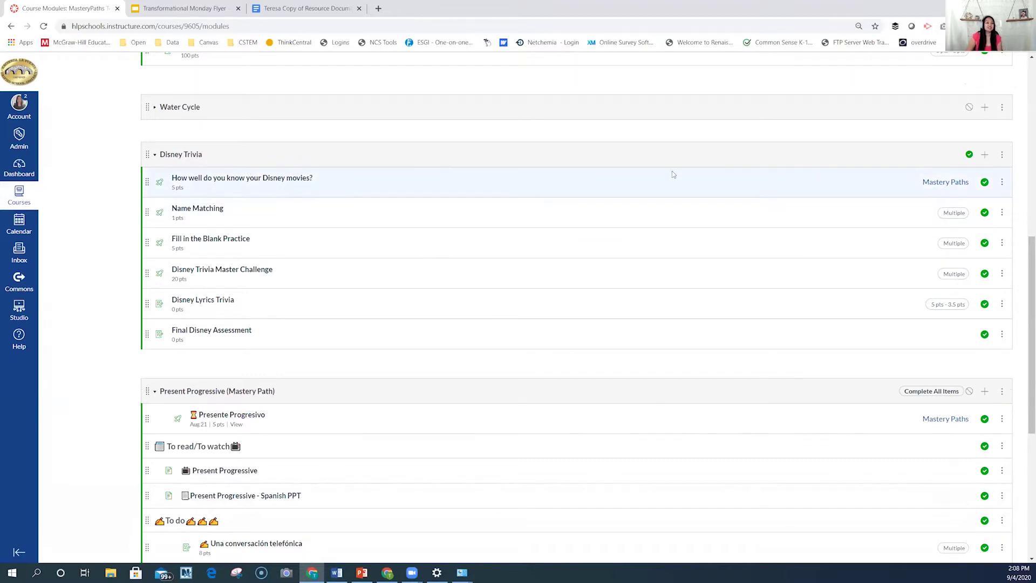
pyautogui.scroll(1, 969, 208)
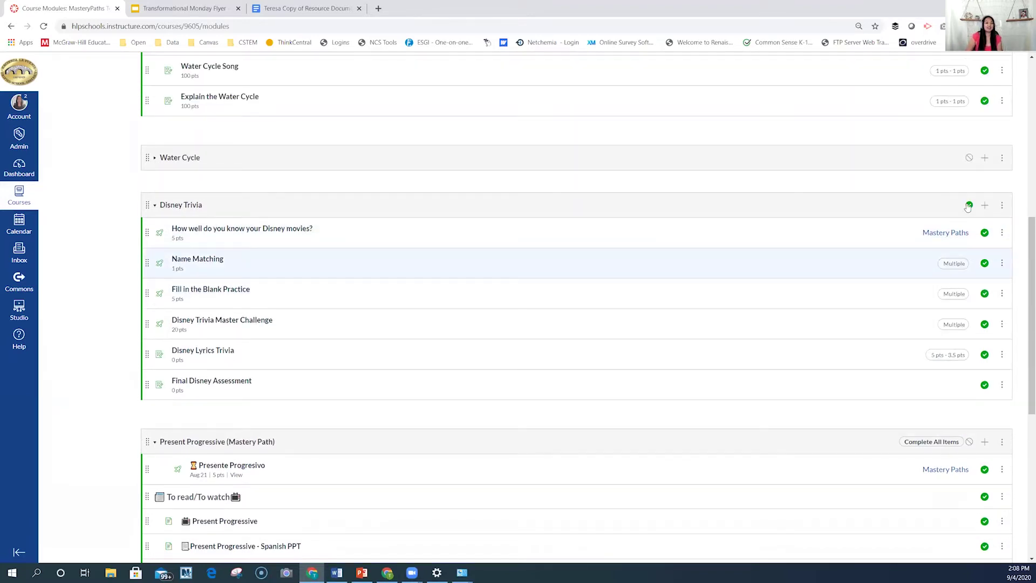
pyautogui.click(944, 238)
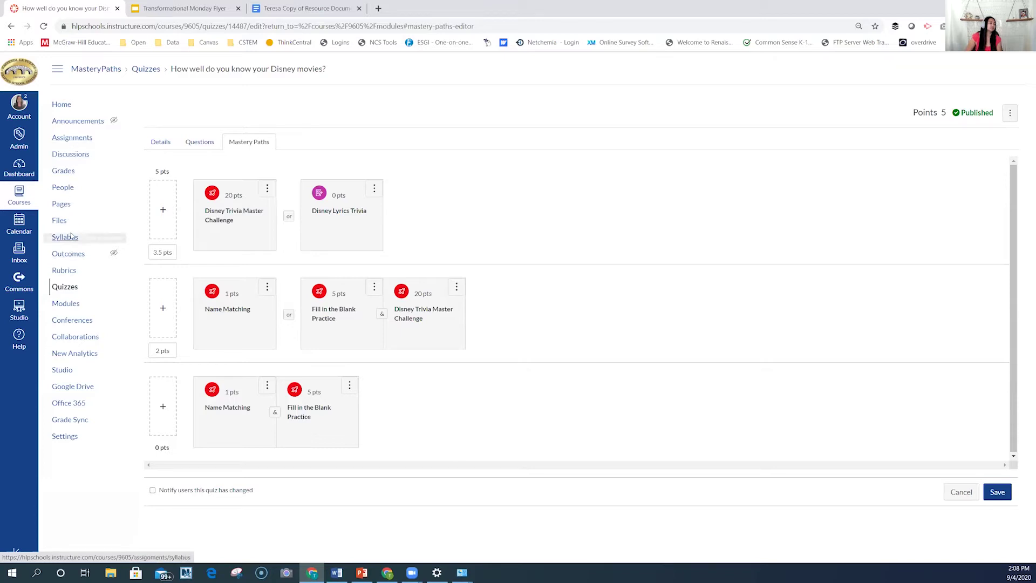
# Return to the course modules and look over the conditional items in the Disney Trivia module.
pyautogui.click(69, 306)
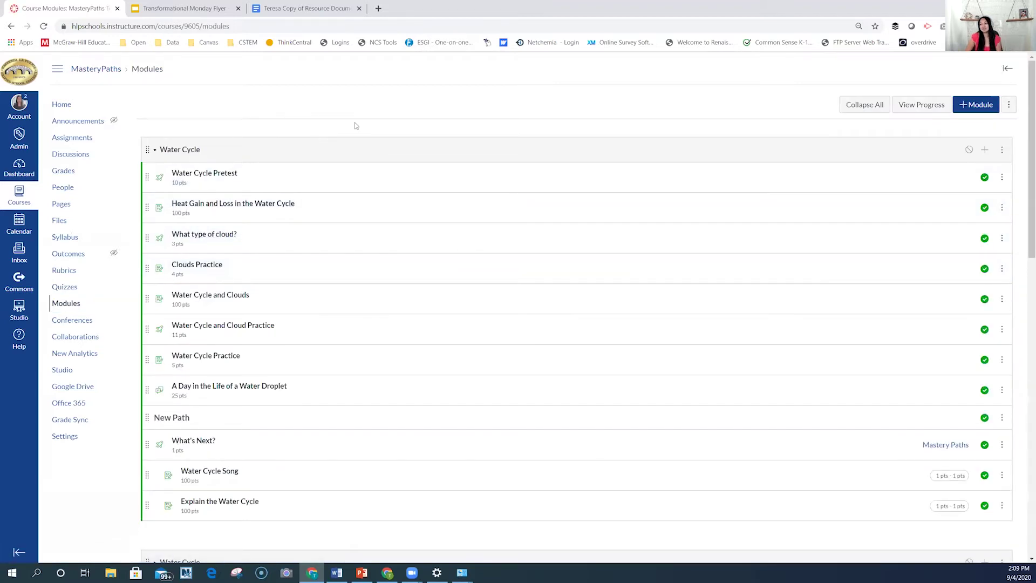
pyautogui.scroll(-3, 354, 232)
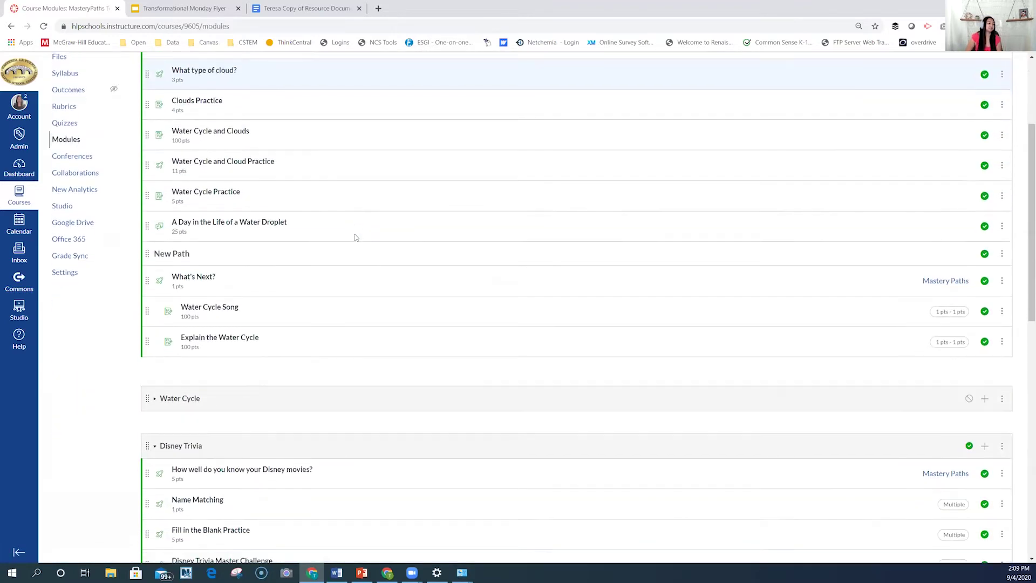
pyautogui.scroll(-4, 355, 237)
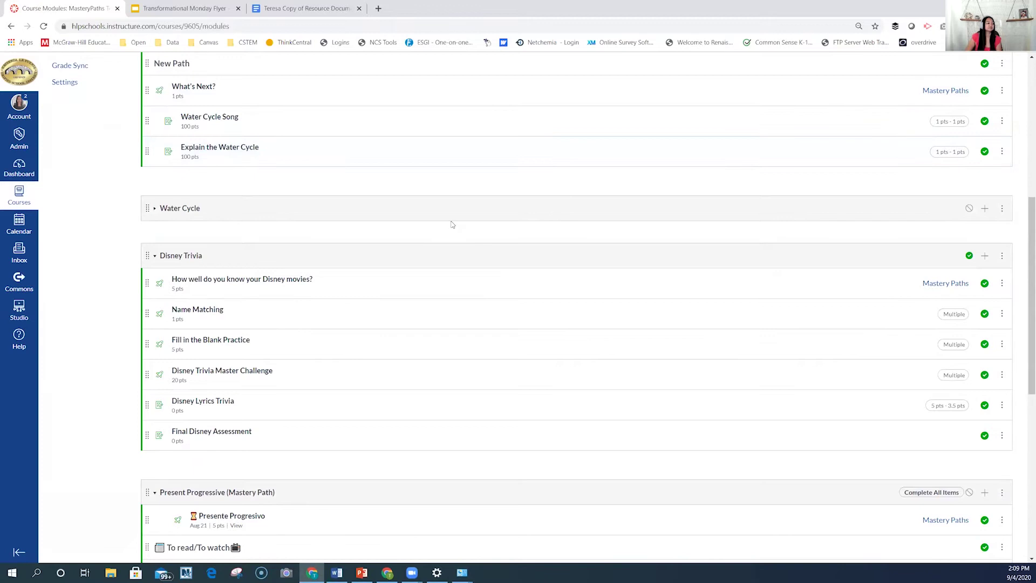
pyautogui.scroll(-1, 380, 275)
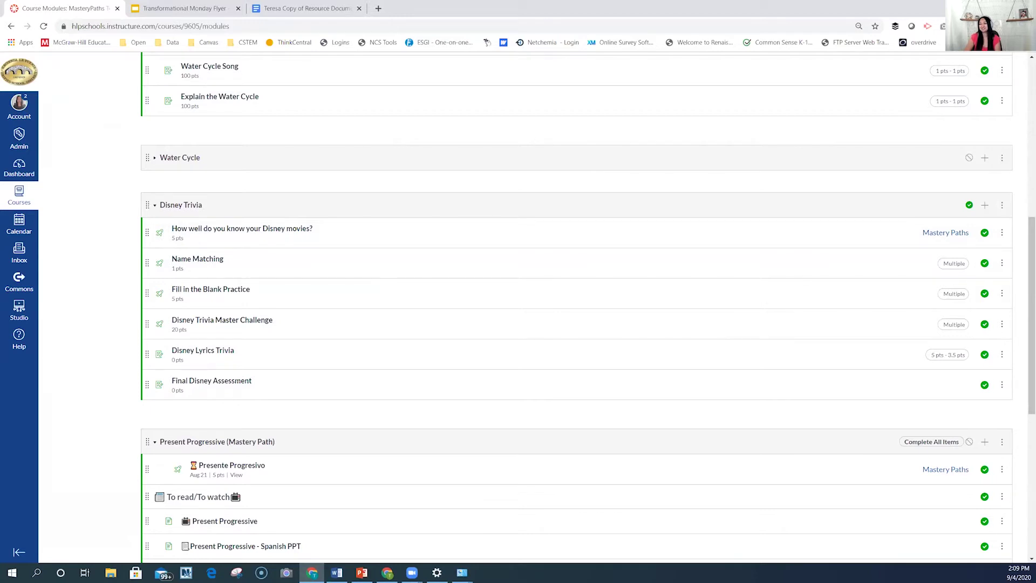
pyautogui.scroll(-1, 417, 227)
pyautogui.scroll(6, 329, 271)
pyautogui.scroll(2, 327, 270)
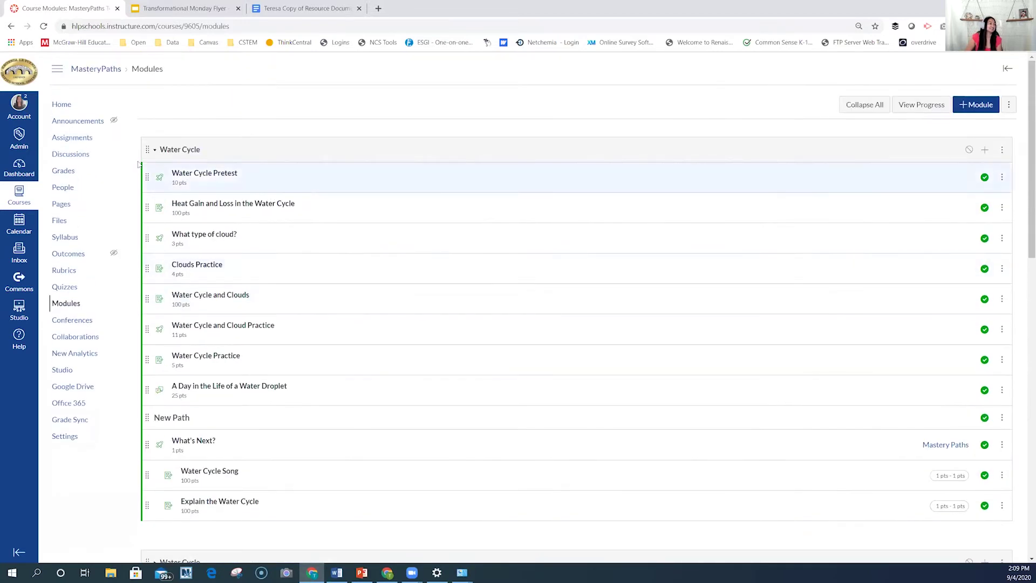
# View the course home page as a student in Student View, and leave Student View again.
pyautogui.click(98, 130)
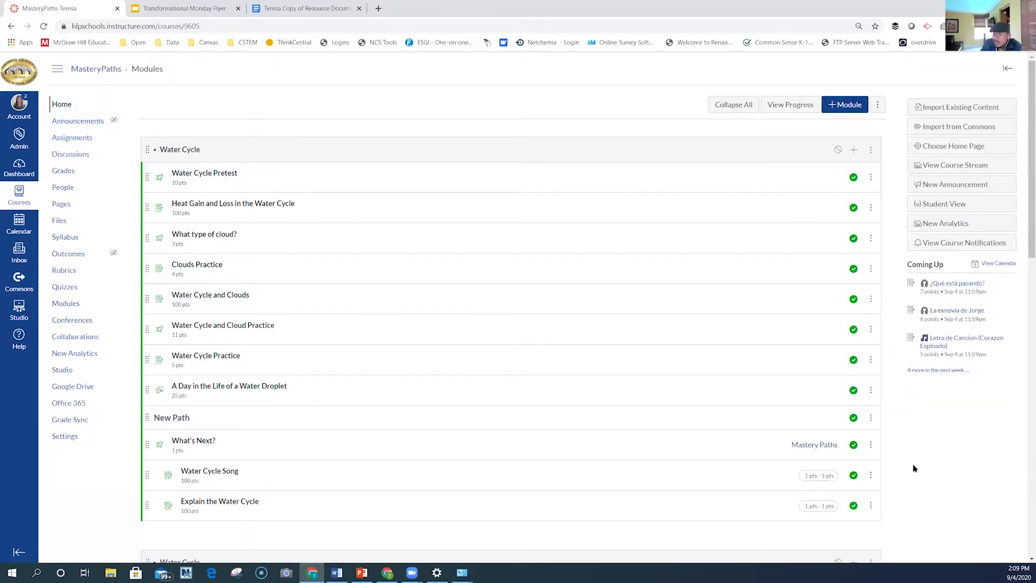
pyautogui.scroll(-4, 914, 467)
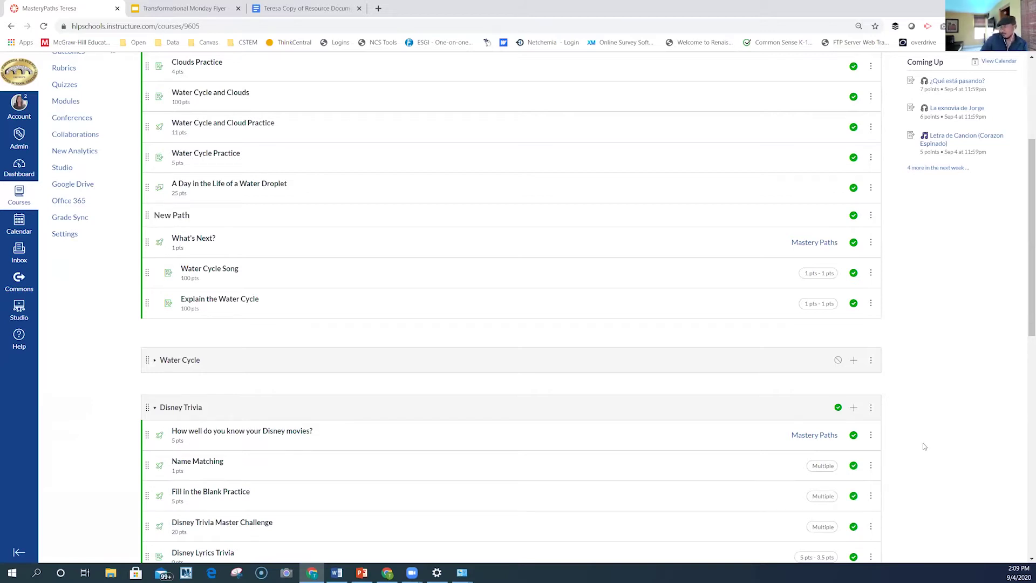
pyautogui.scroll(2, 926, 453)
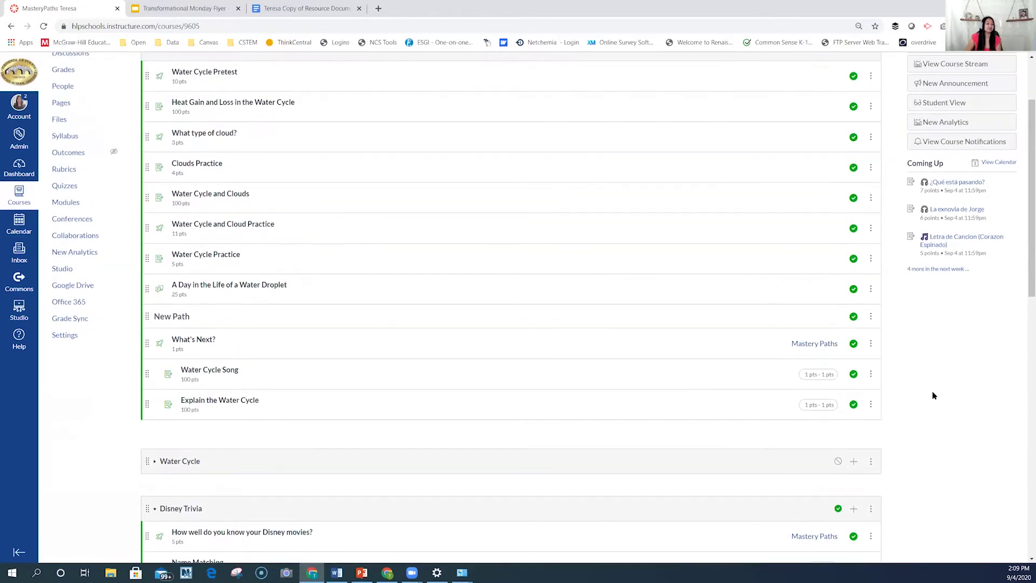
pyautogui.scroll(2, 932, 390)
pyautogui.click(945, 205)
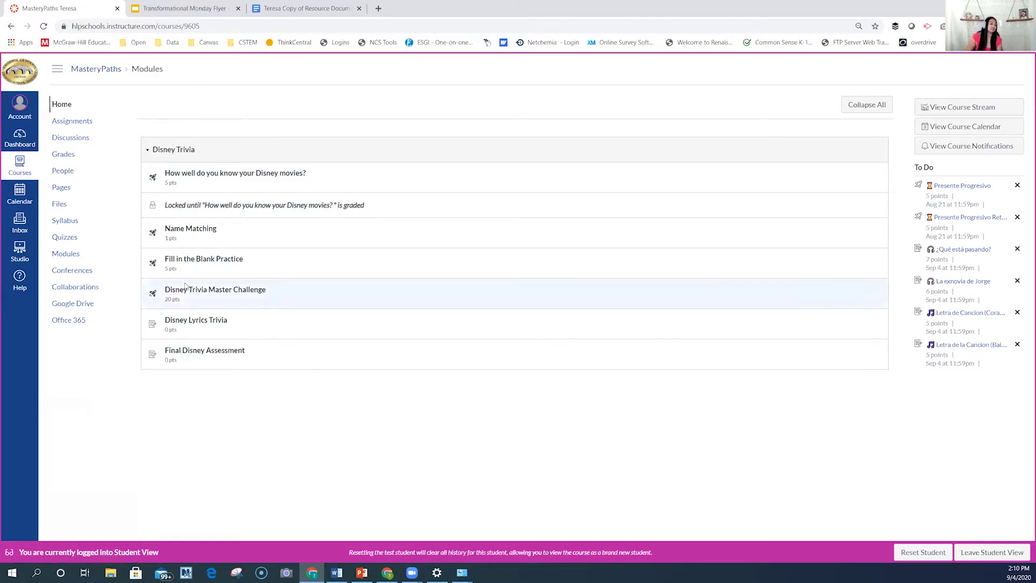
pyautogui.click(991, 552)
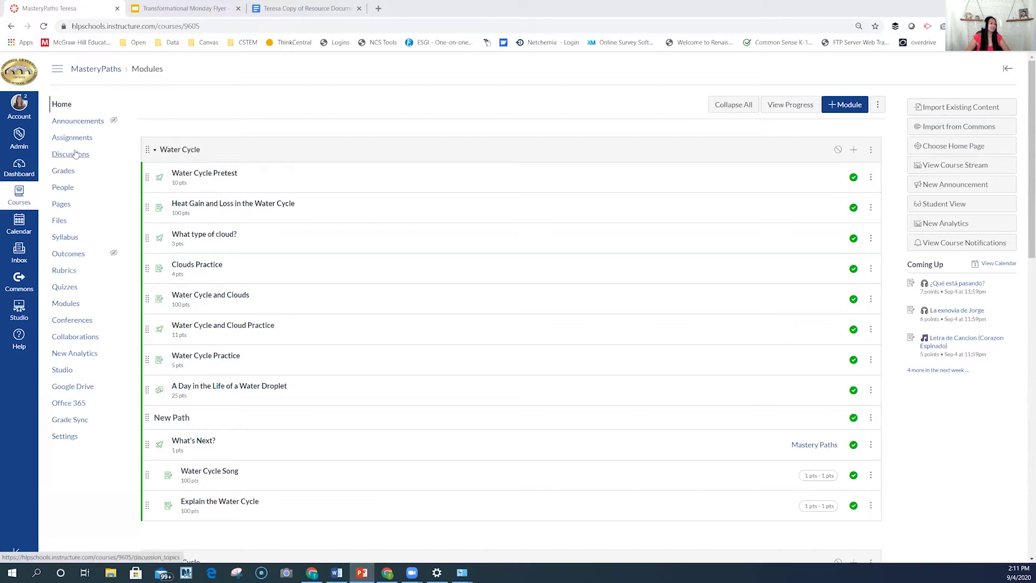
# Go back to the course modules and look through the Water Cycle, Disney Trivia and Present Progressive modules.
pyautogui.click(65, 304)
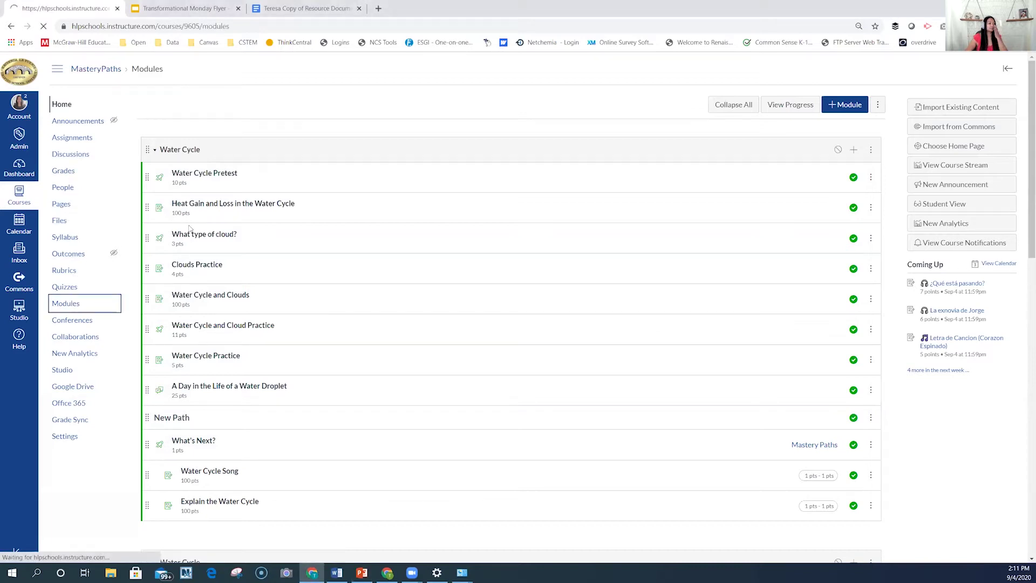
pyautogui.scroll(-2, 302, 199)
pyautogui.scroll(-6, 303, 196)
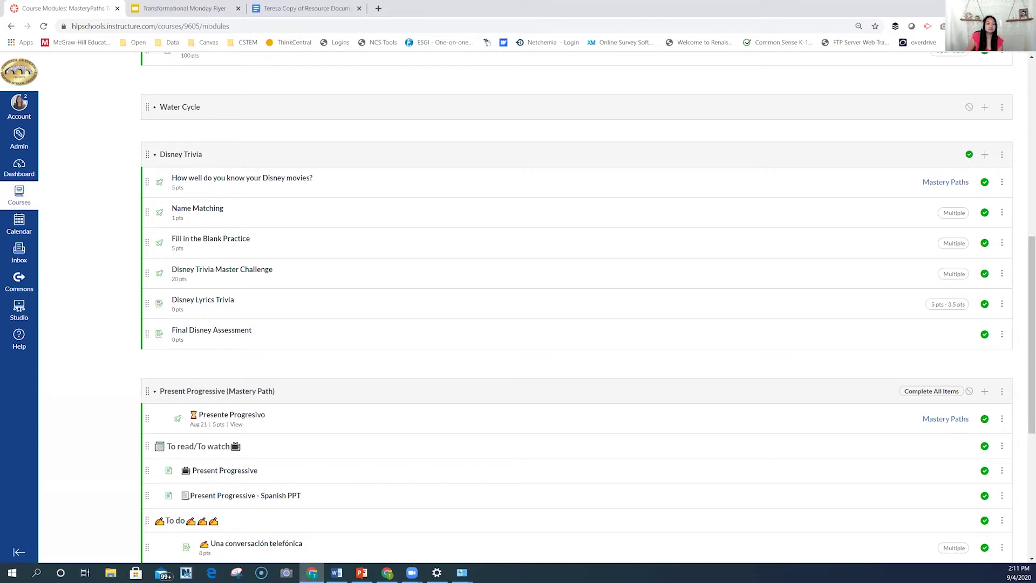
pyautogui.hotkey('alt', 'Tab')
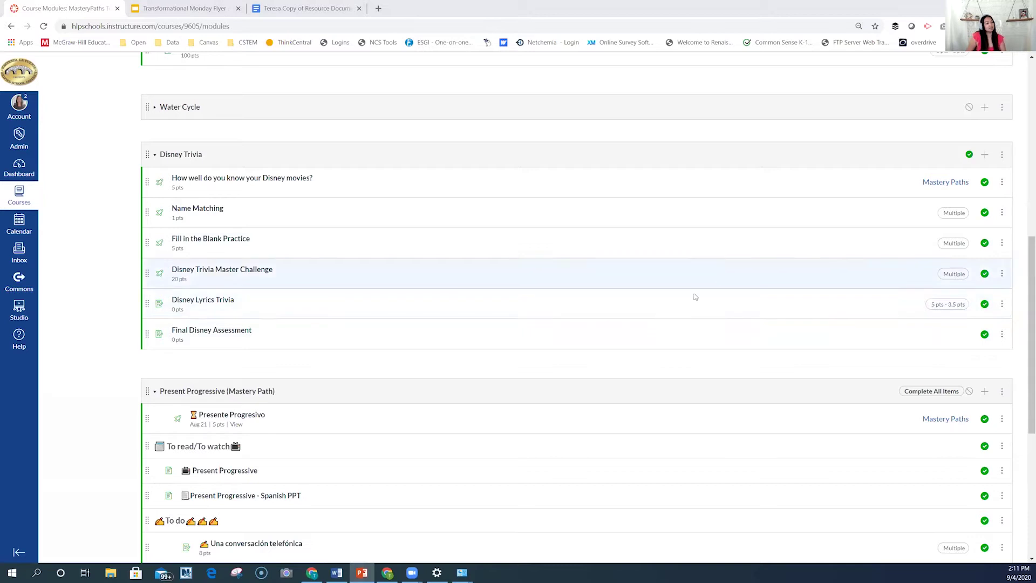
pyautogui.scroll(-2, 687, 321)
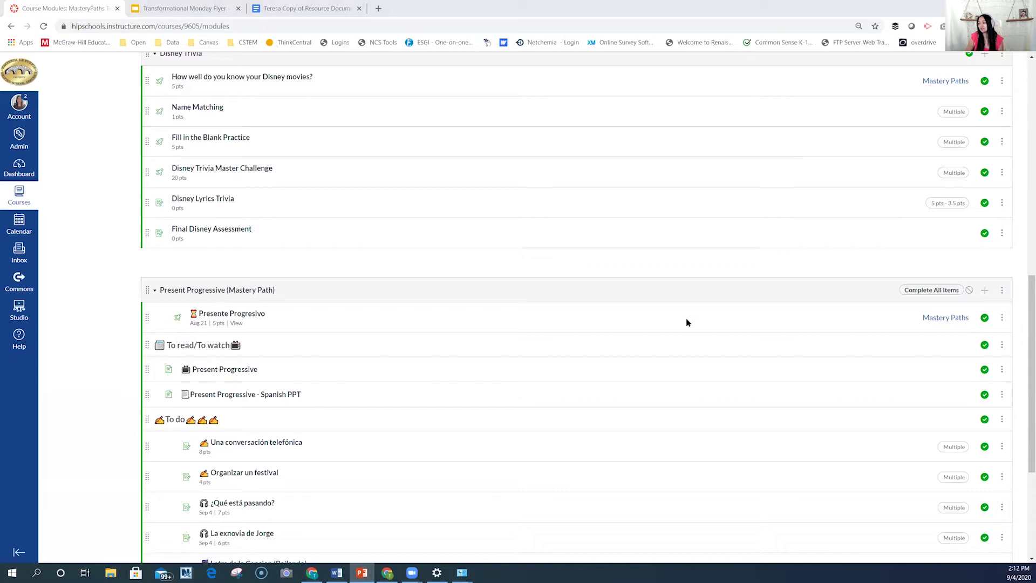
pyautogui.scroll(4, 688, 323)
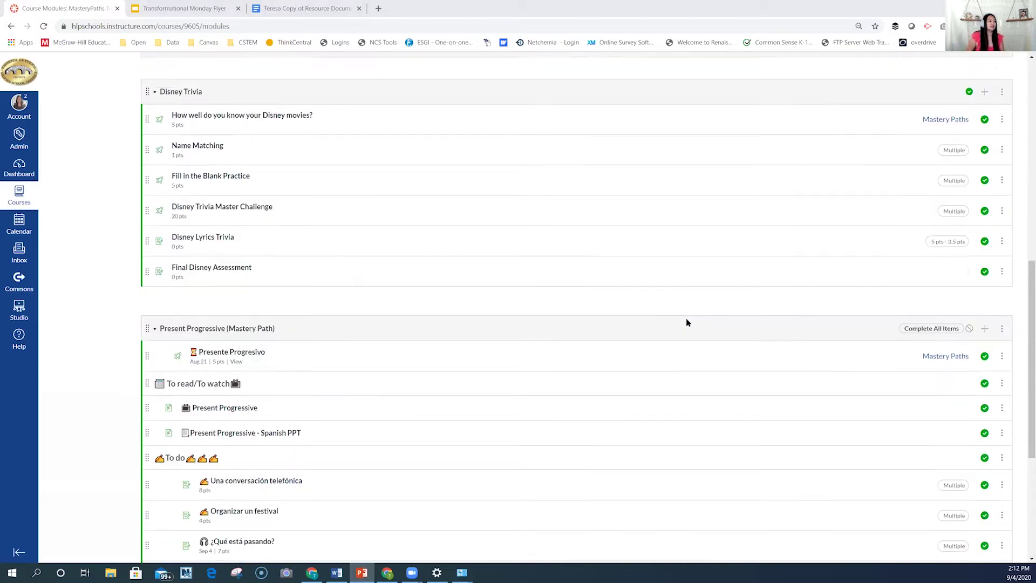
pyautogui.scroll(6, 690, 316)
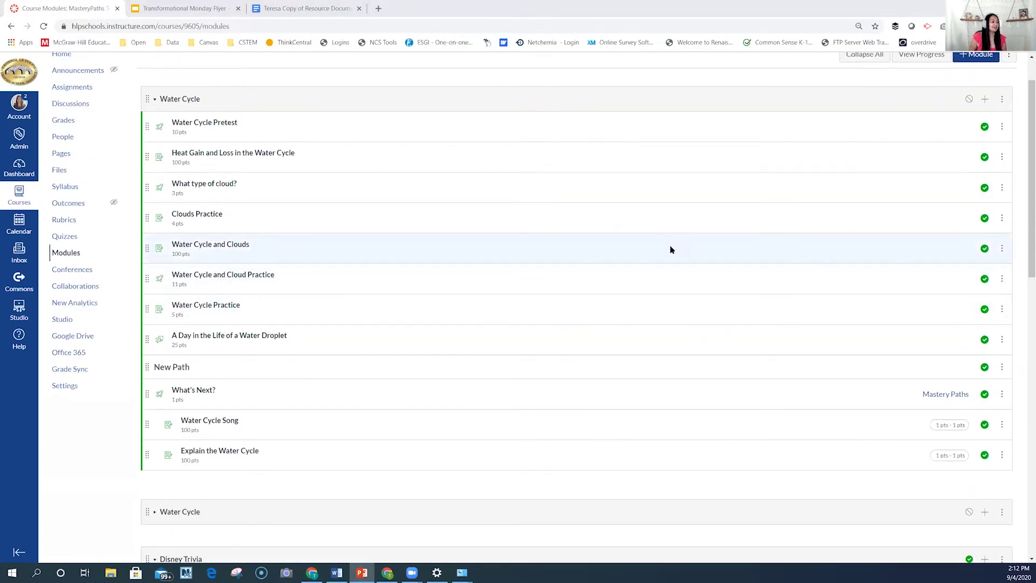
# Examine the Mastery Paths setup of the Presente Progresivo quiz and return to the course modules.
pyautogui.scroll(-6, 672, 251)
pyautogui.scroll(-2, 677, 262)
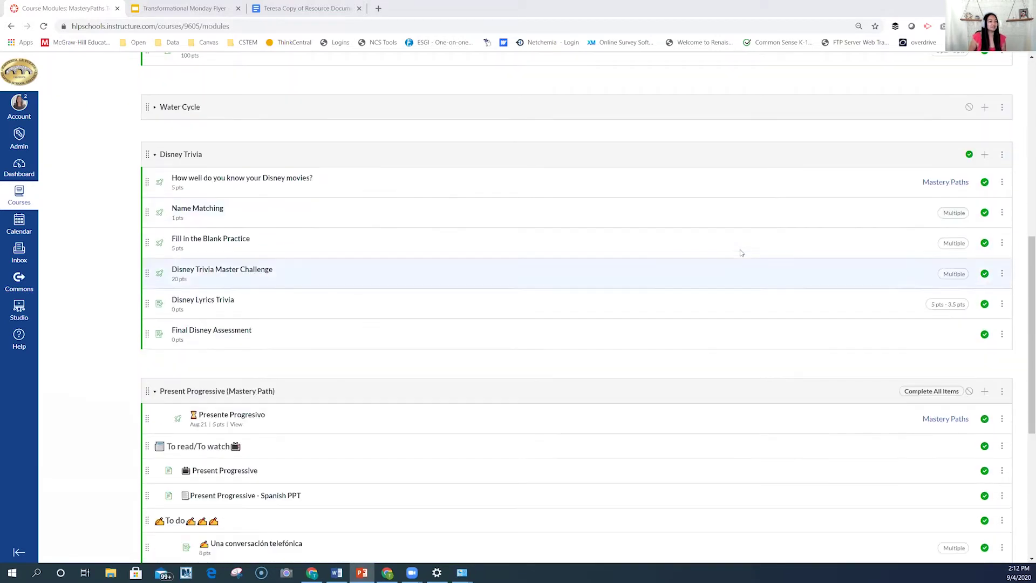
pyautogui.scroll(-5, 549, 276)
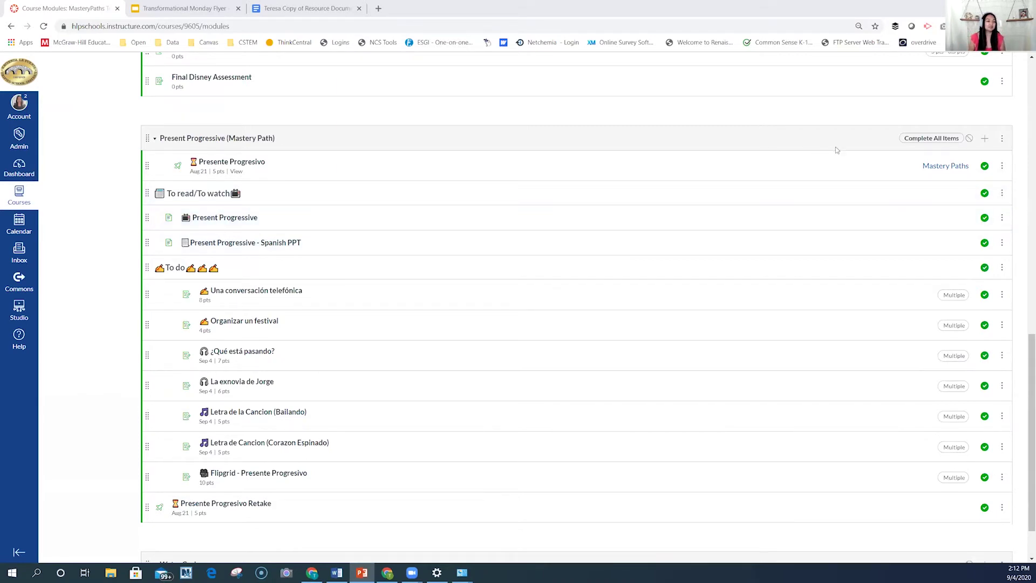
pyautogui.click(930, 168)
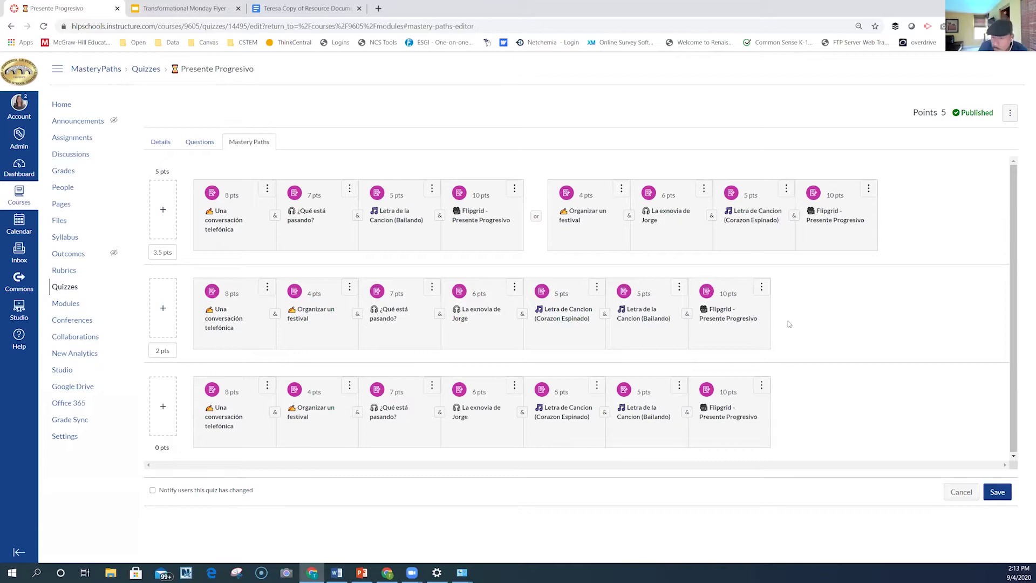
pyautogui.click(66, 303)
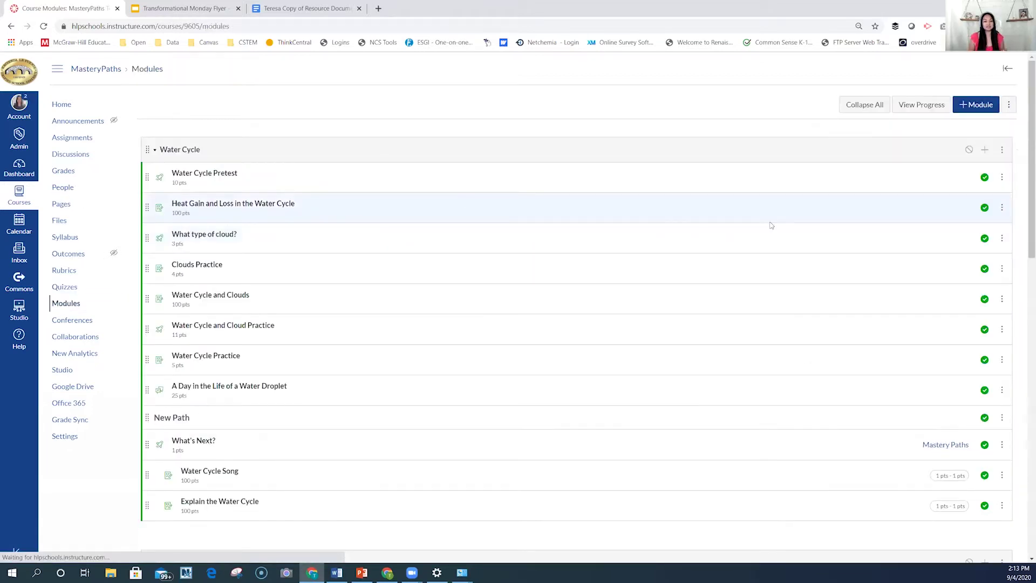
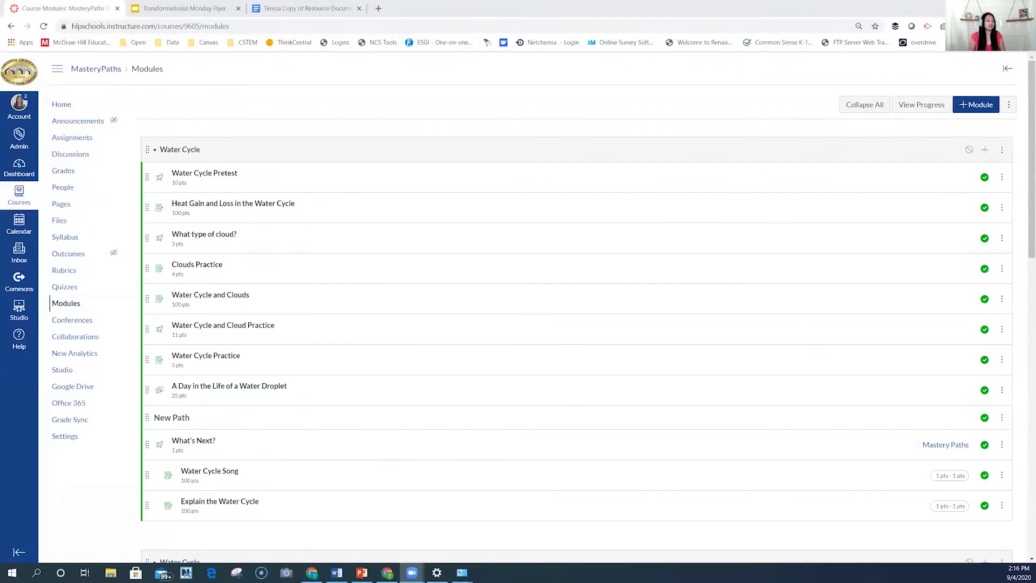
# Search Canvas Commons for "mastery" with the Templates filter removed.
pyautogui.click(18, 282)
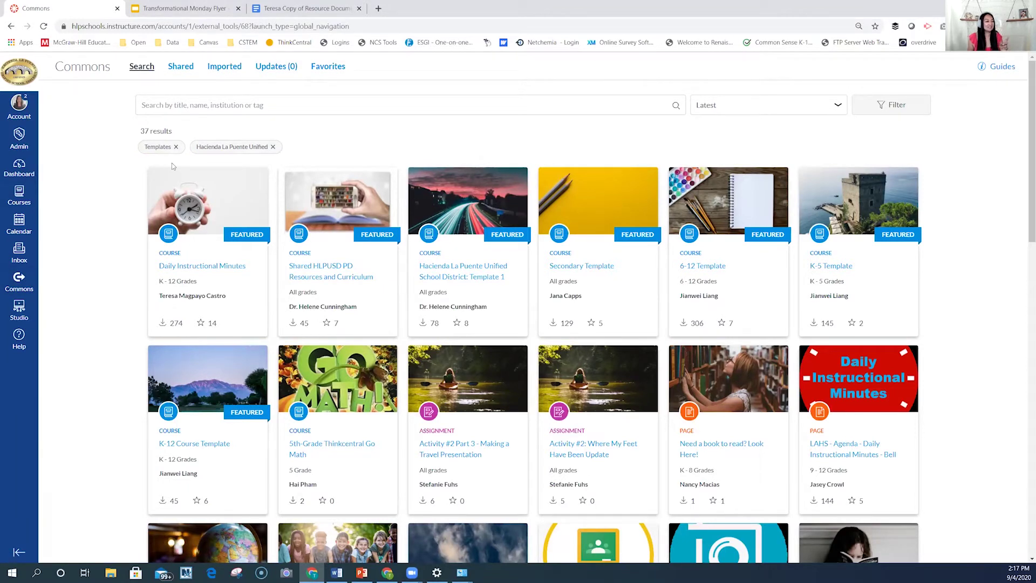
pyautogui.click(176, 148)
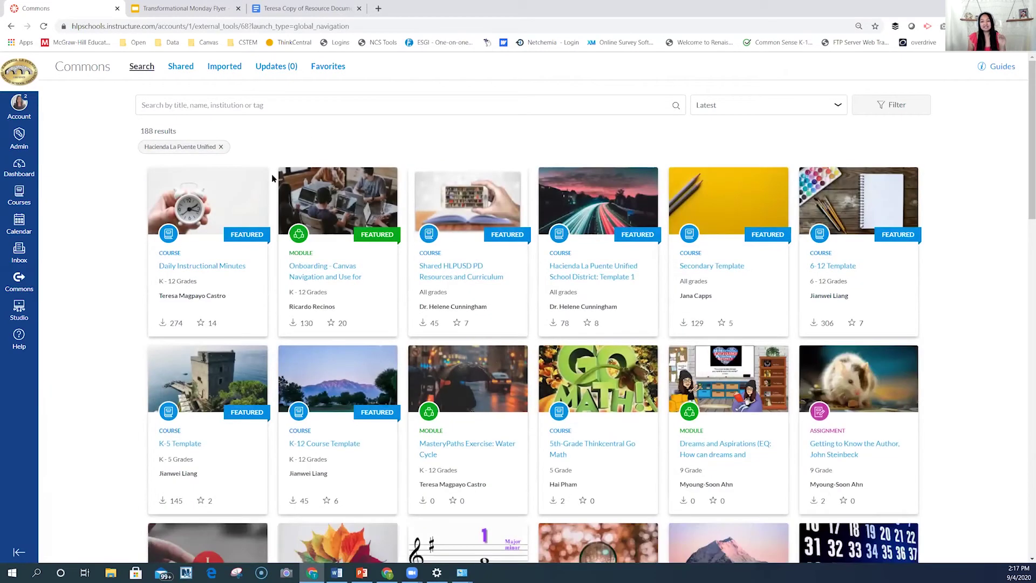
pyautogui.click(272, 101)
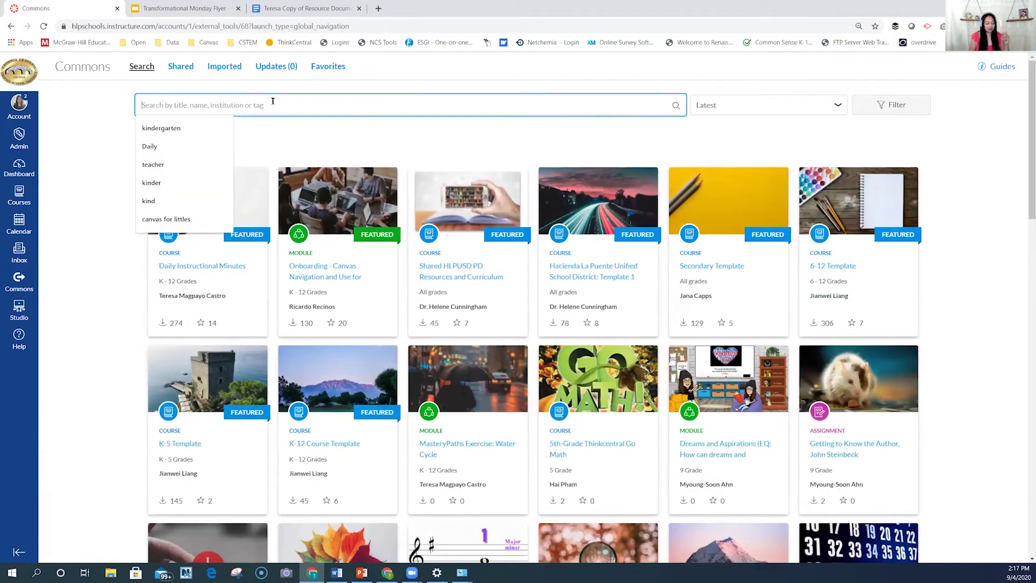
pyautogui.write('mas')
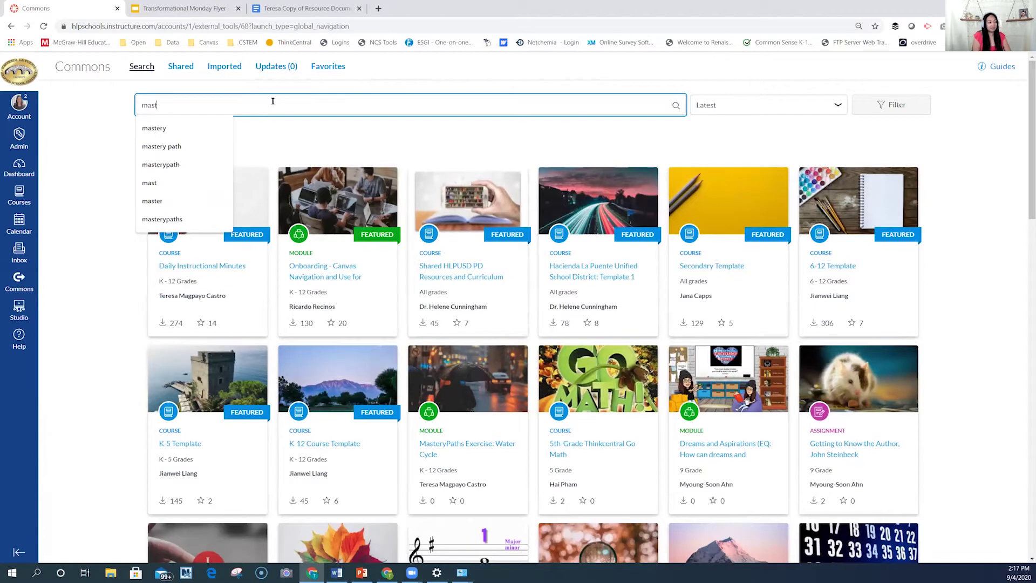
pyautogui.write('t')
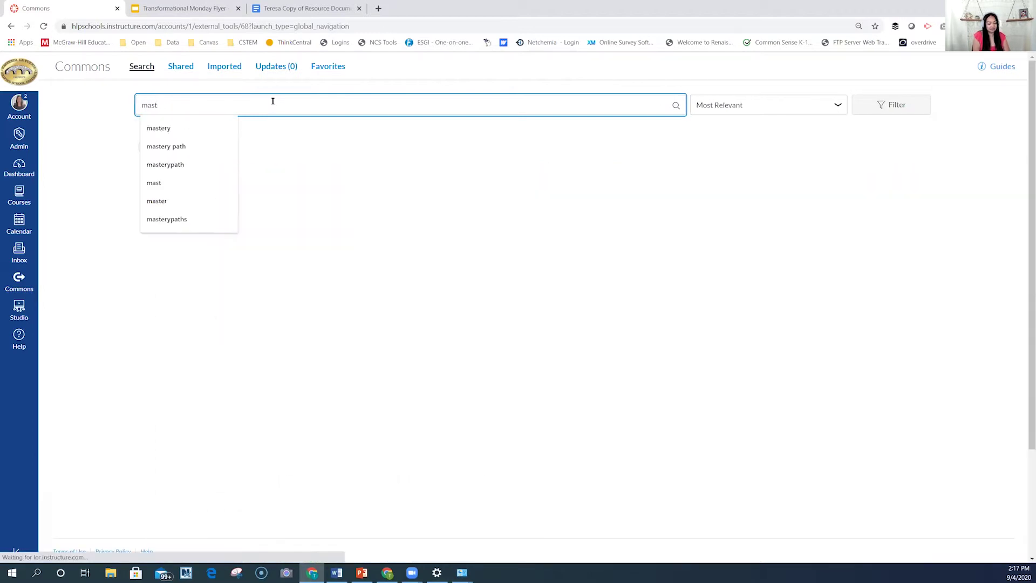
pyautogui.write('ery')
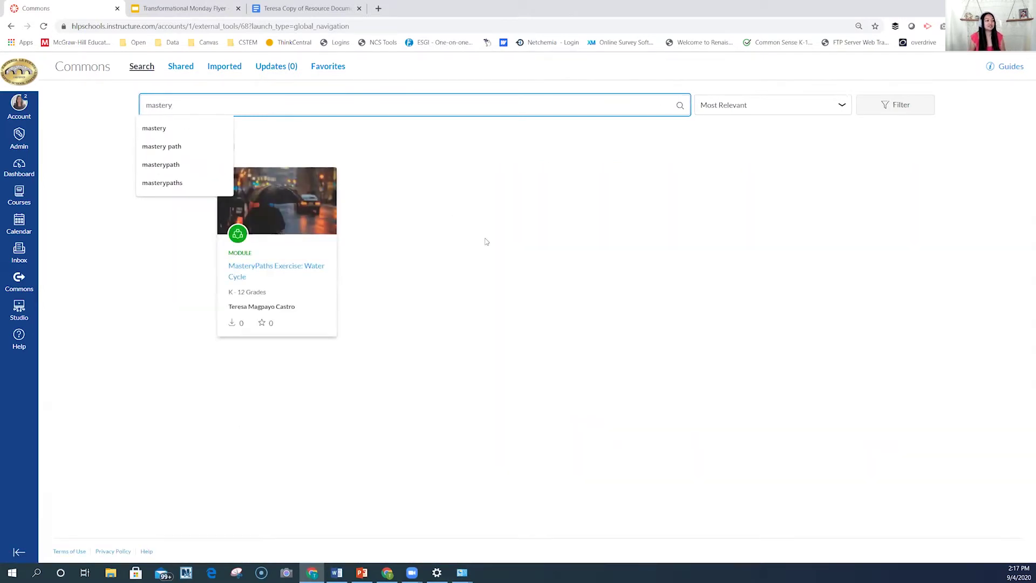
pyautogui.click(485, 244)
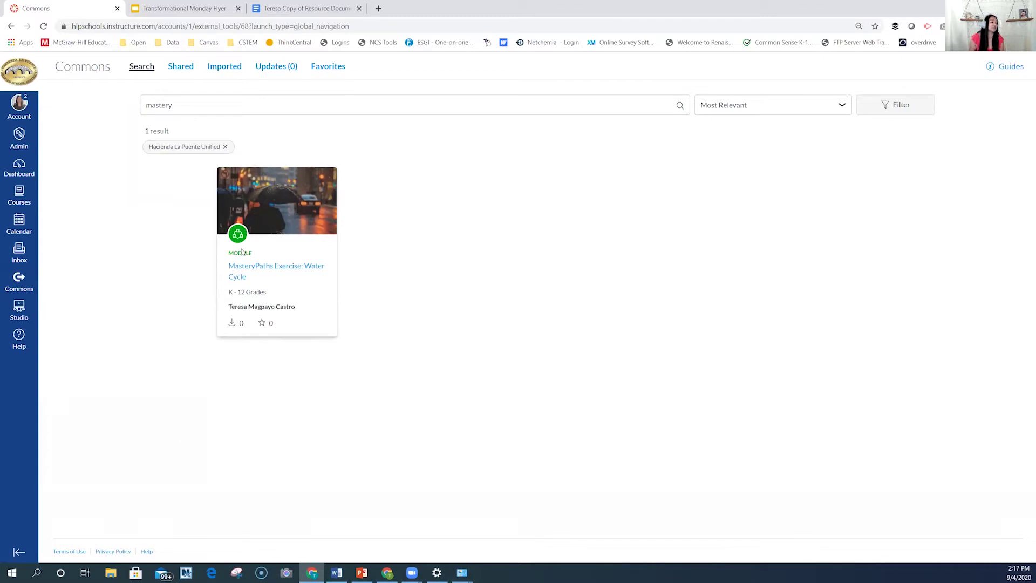
# Open the MasteryPaths Exercise: Water Cycle resource and view its import options, filtering the courses by "sa" and closing without importing.
pyautogui.click(259, 271)
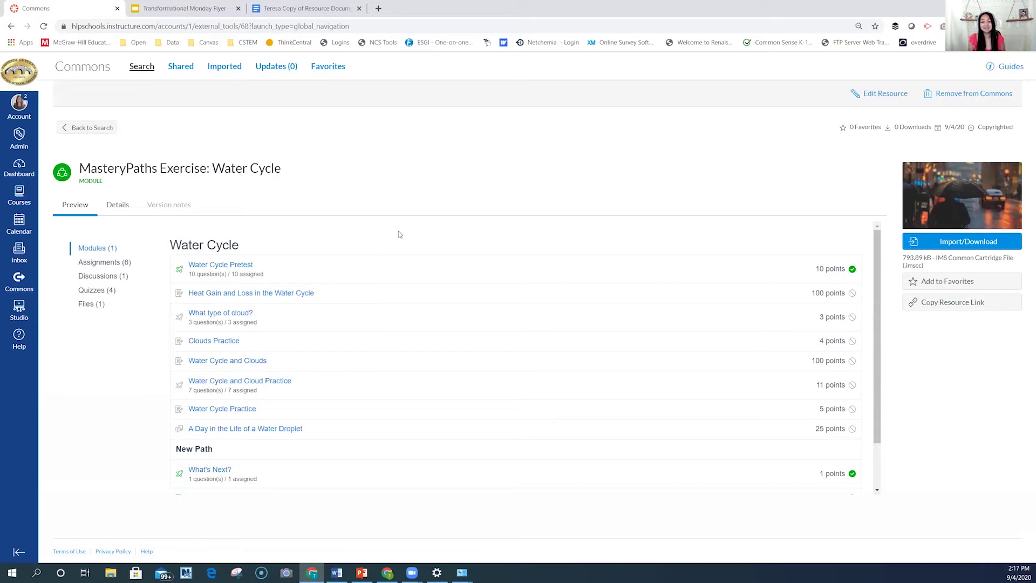
pyautogui.click(956, 244)
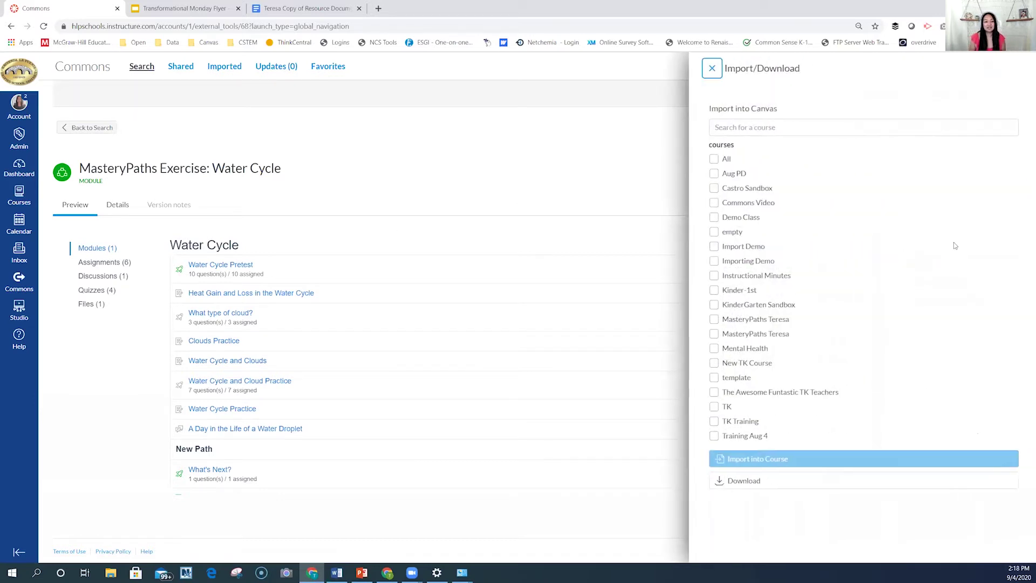
pyautogui.click(790, 128)
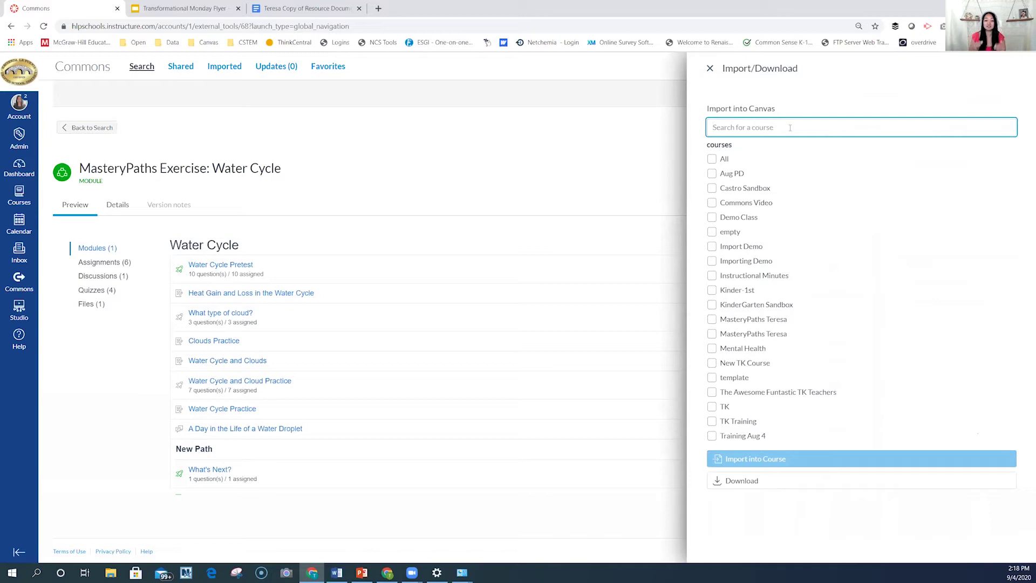
pyautogui.write('sa')
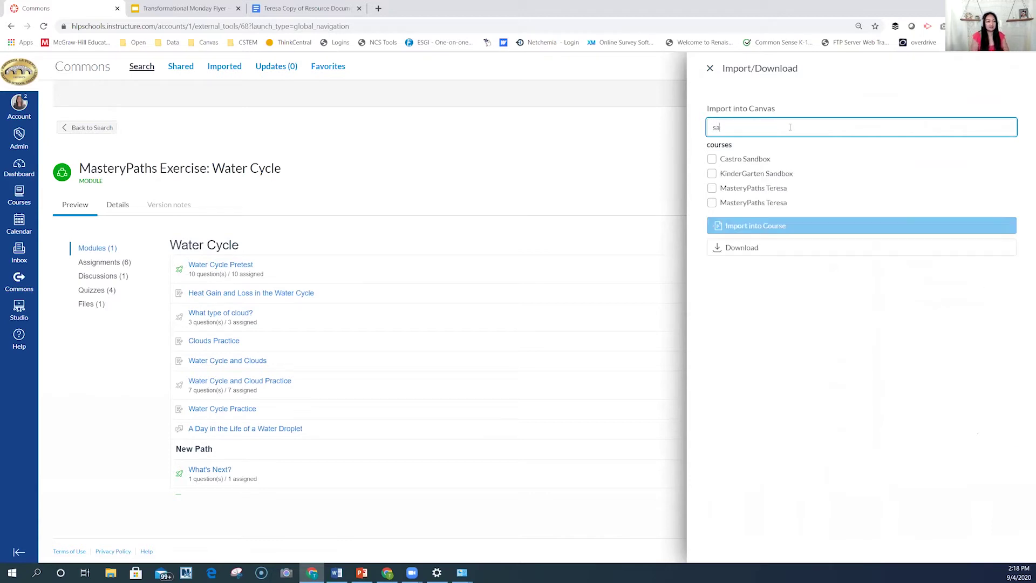
pyautogui.click(712, 159)
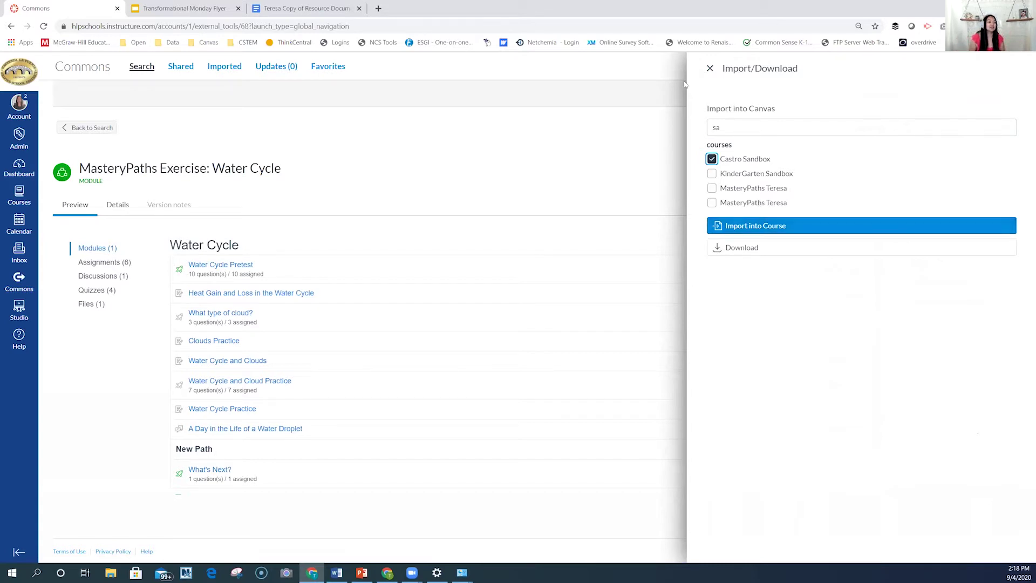
pyautogui.click(709, 69)
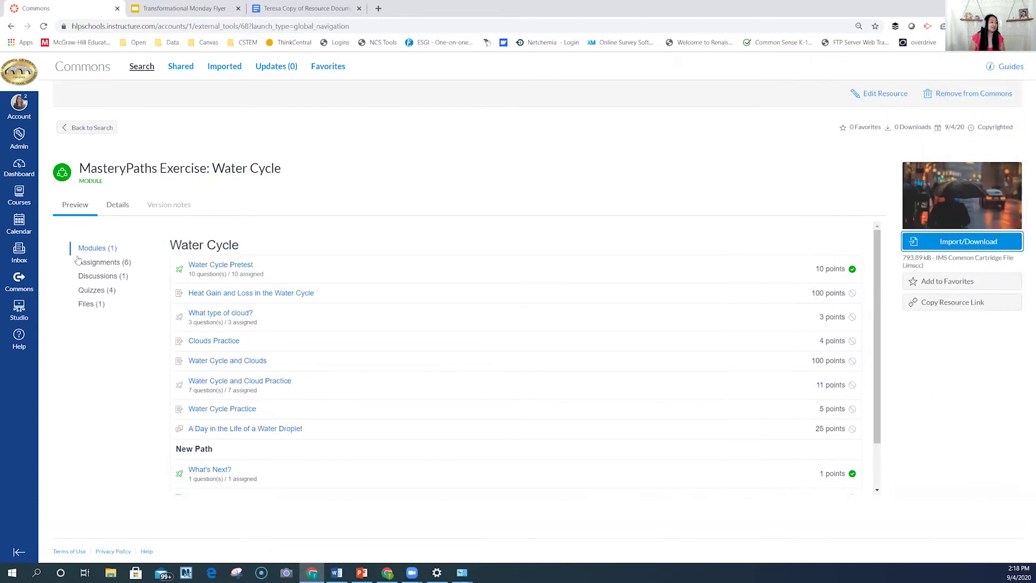
# Return to the Commons search results, reopen the Water Cycle resource, and view the full course list in its import options.
pyautogui.click(89, 127)
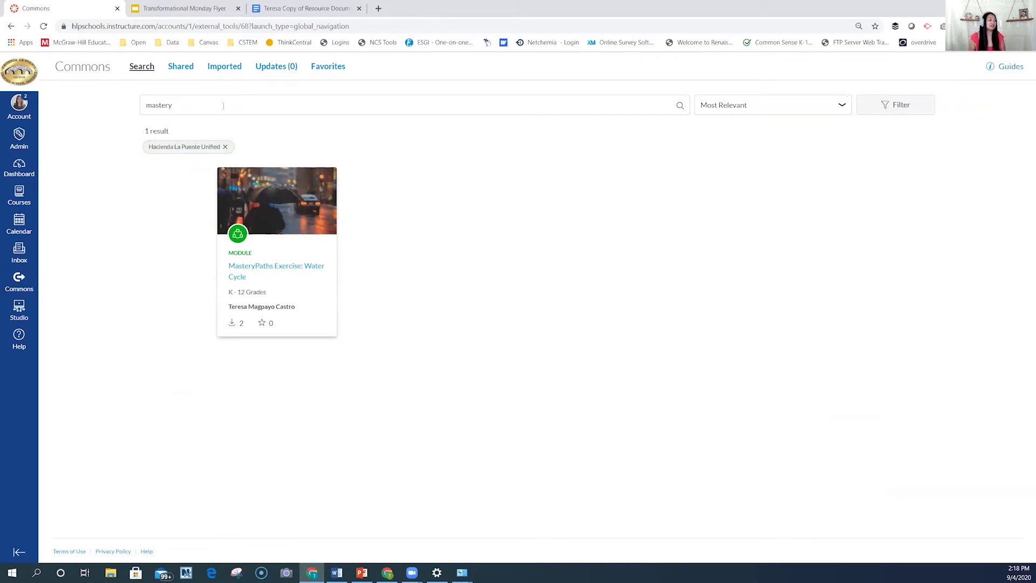
pyautogui.click(221, 106)
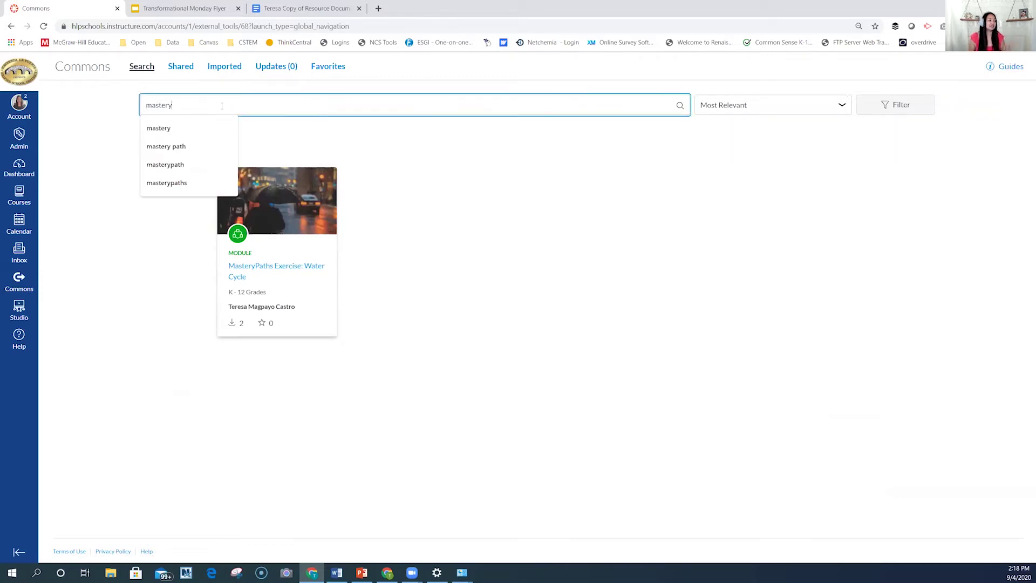
pyautogui.click(324, 268)
pyautogui.click(969, 241)
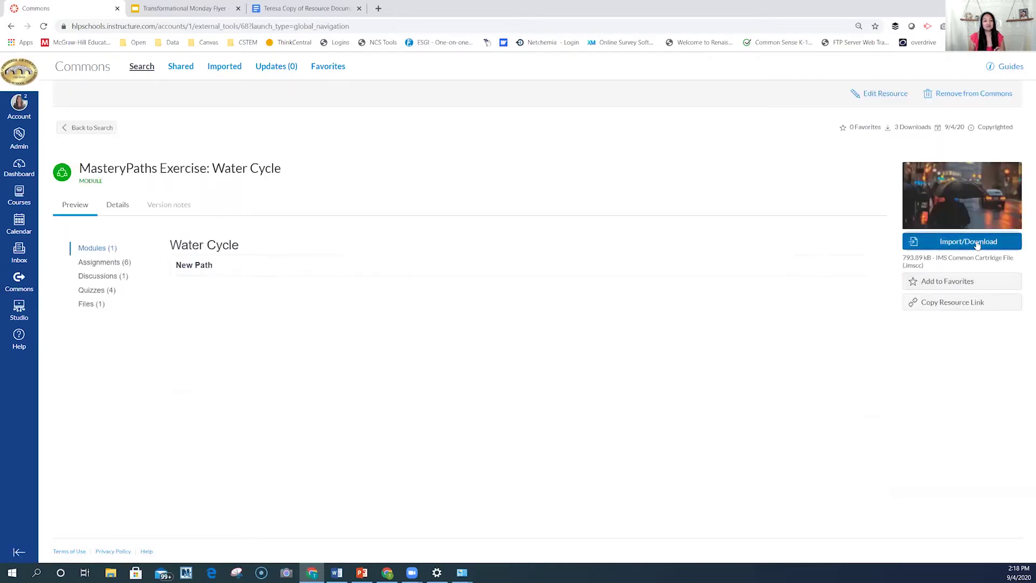
pyautogui.click(839, 131)
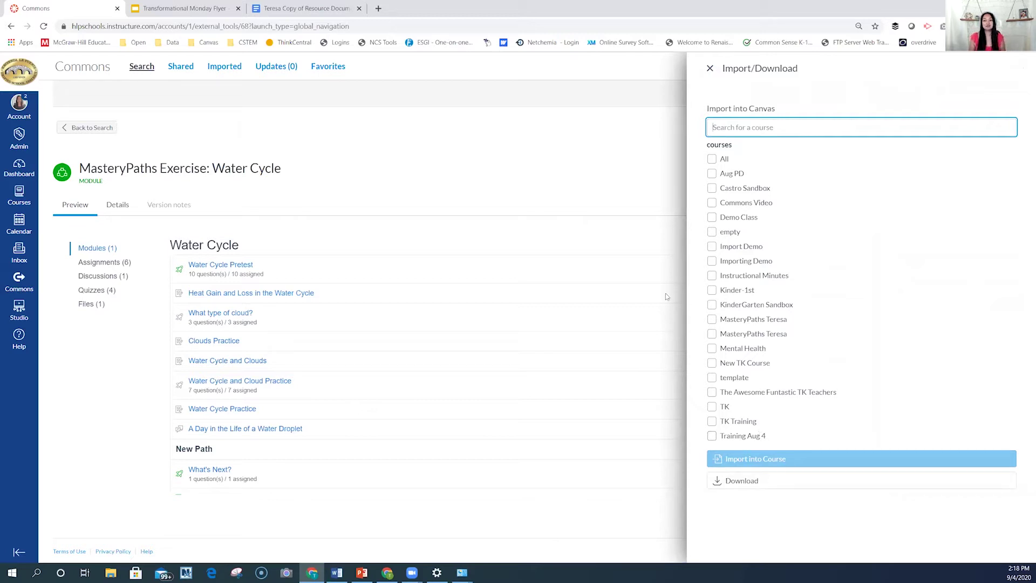
pyautogui.click(709, 70)
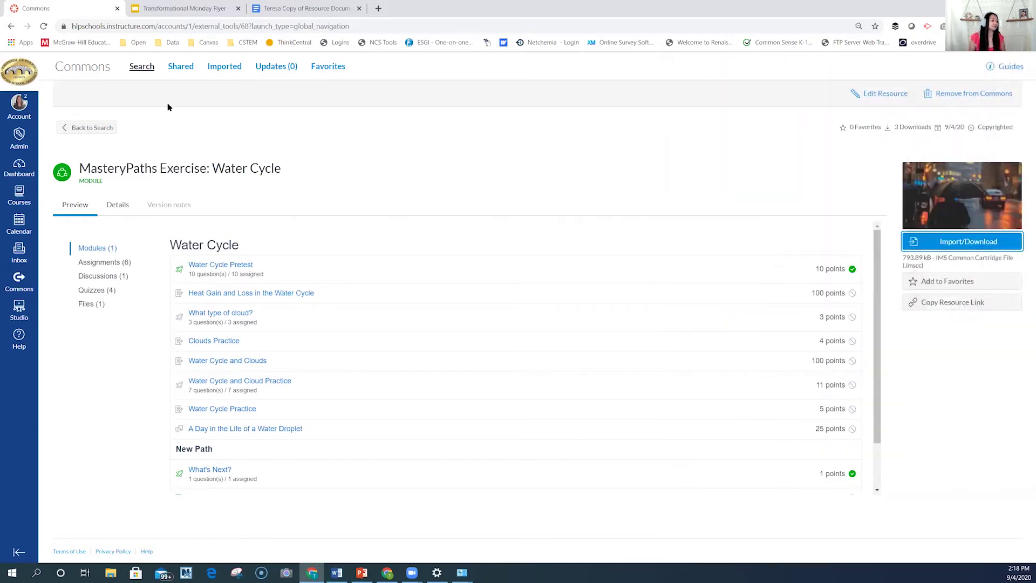
# Open the published MasteryPaths course and go to its modules page.
pyautogui.click(12, 199)
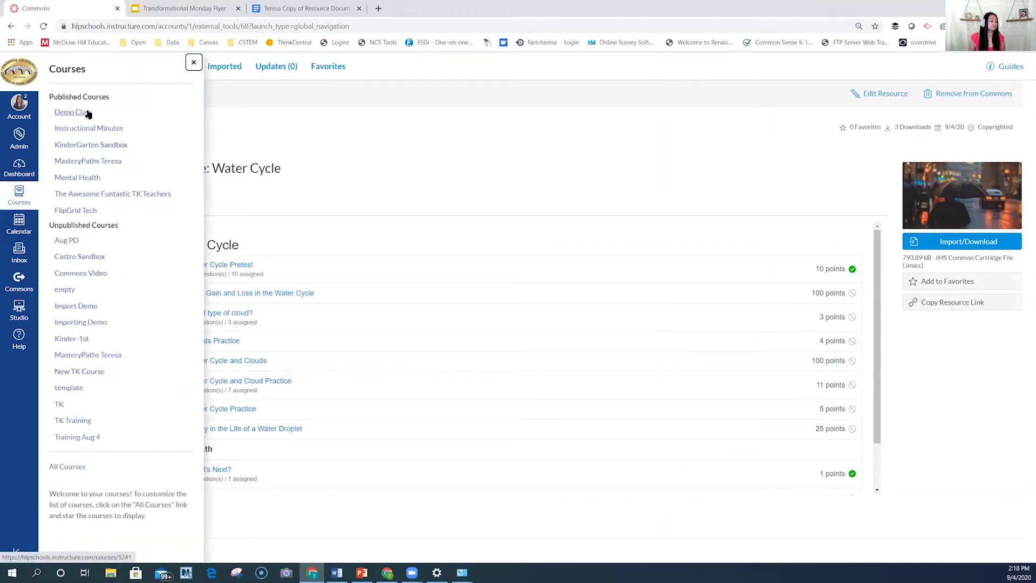
pyautogui.click(88, 163)
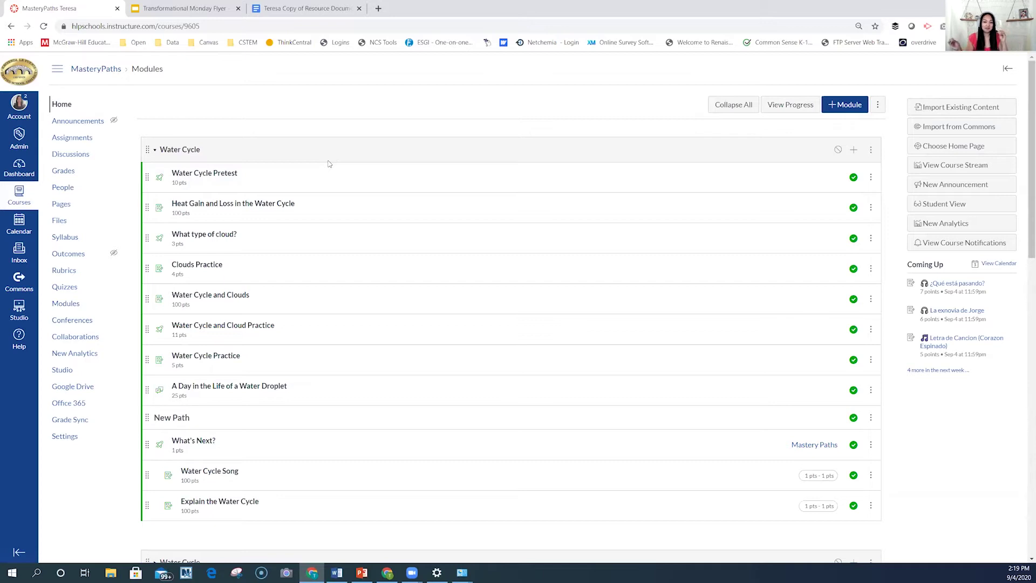
pyautogui.click(12, 198)
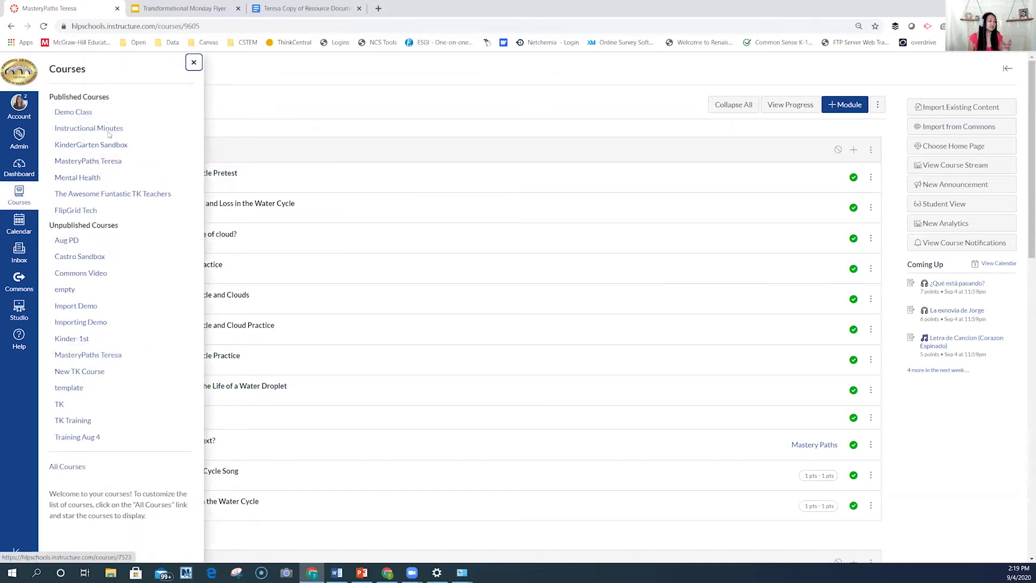
pyautogui.click(105, 162)
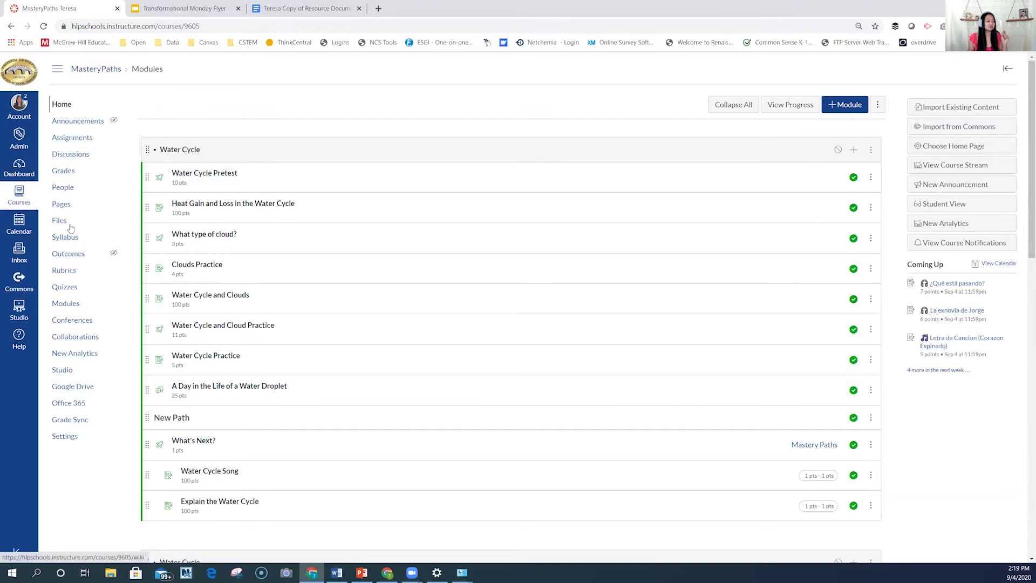
pyautogui.click(64, 304)
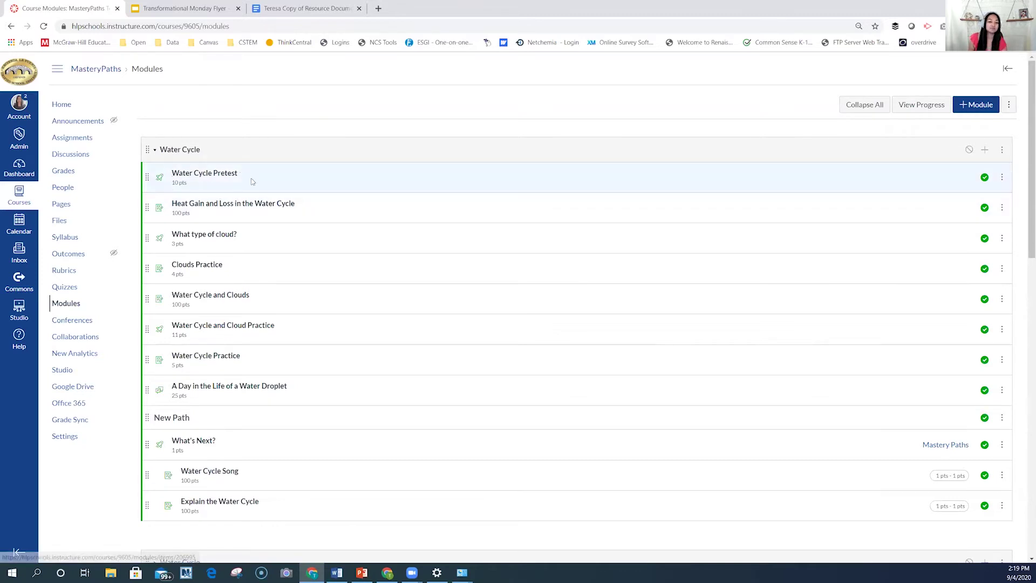
# Look through the Water Cycle module and view its options for adding an item, without adding anything.
pyautogui.scroll(-1, 246, 215)
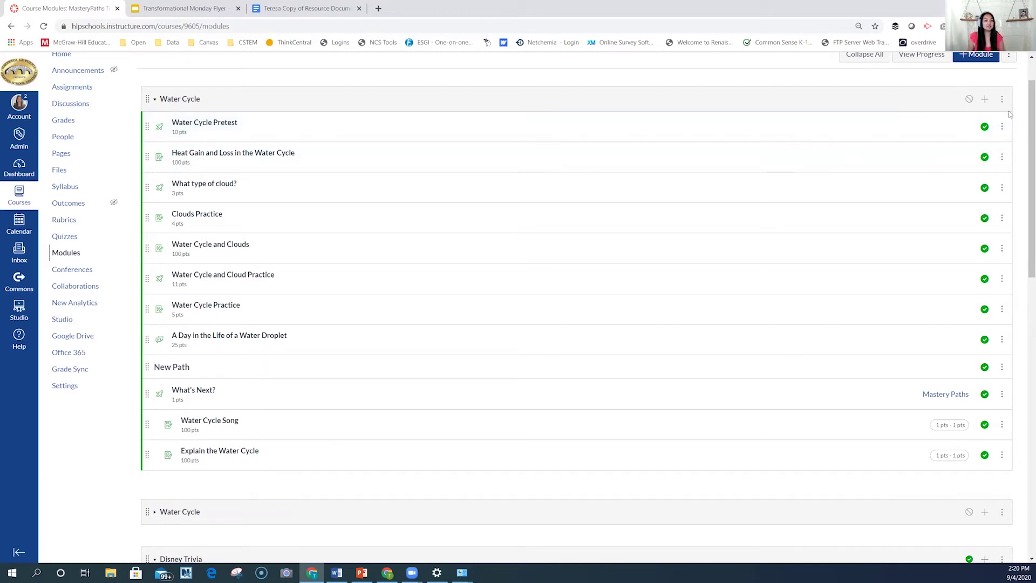
pyautogui.scroll(1, 1025, 122)
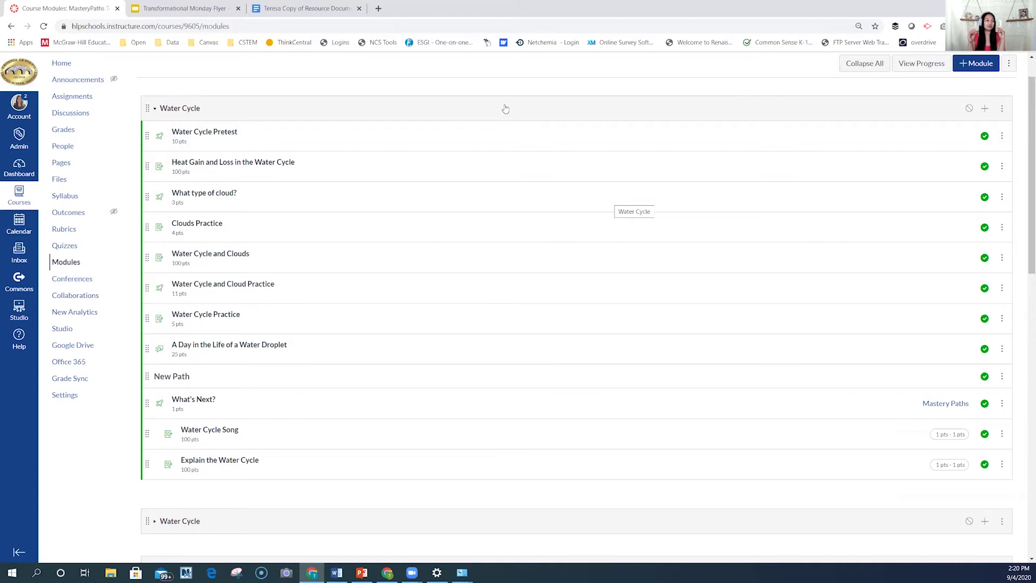
pyautogui.click(985, 111)
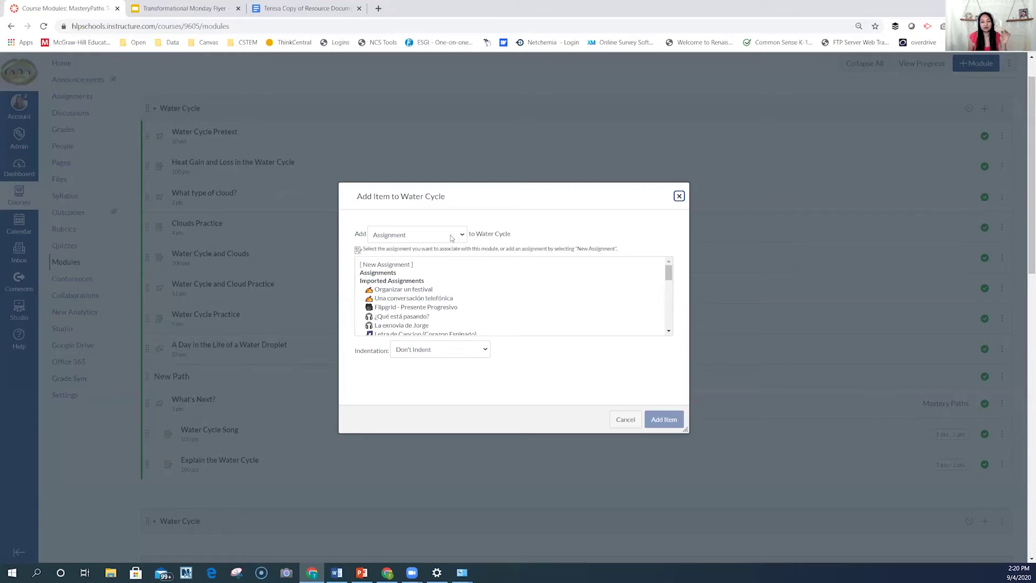
pyautogui.click(625, 420)
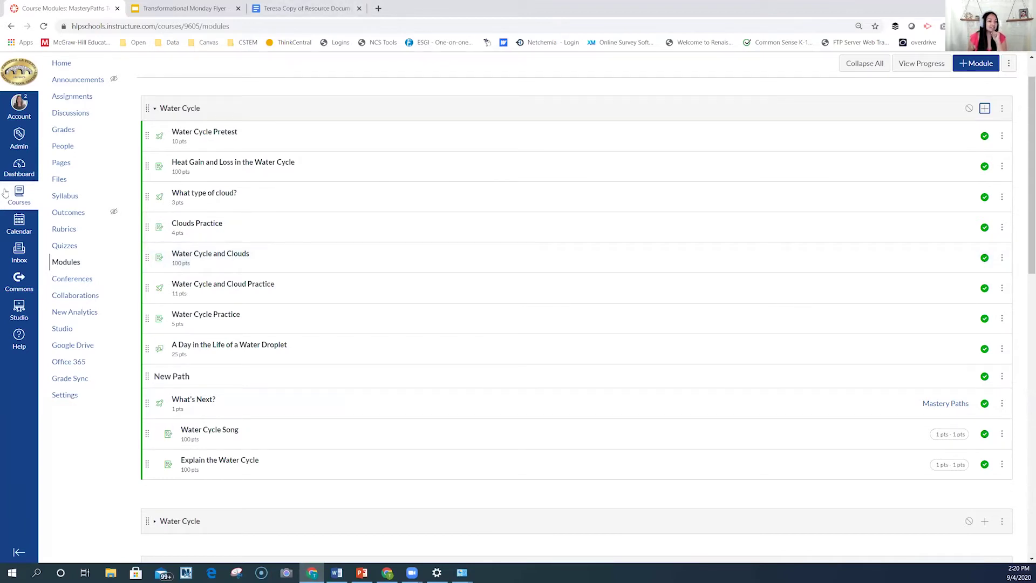
# Check the Mastery Paths feature option in the course settings and return to the modules.
pyautogui.click(64, 396)
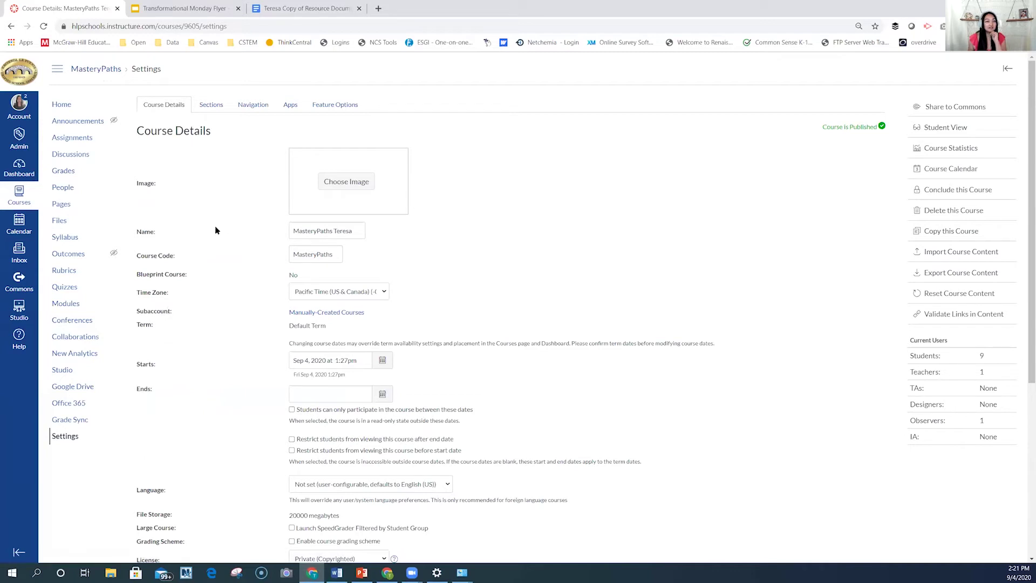
pyautogui.click(340, 108)
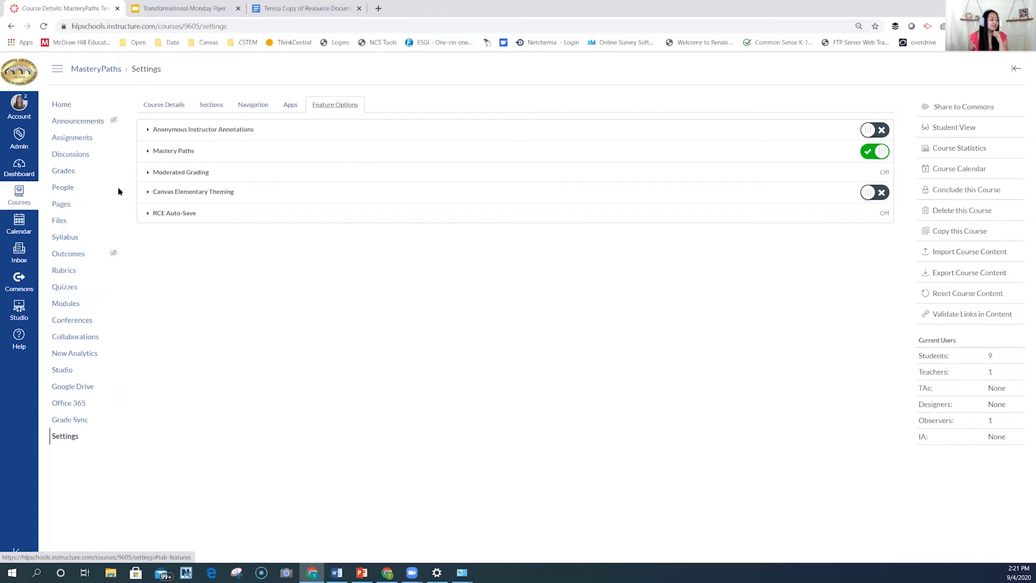
pyautogui.click(65, 304)
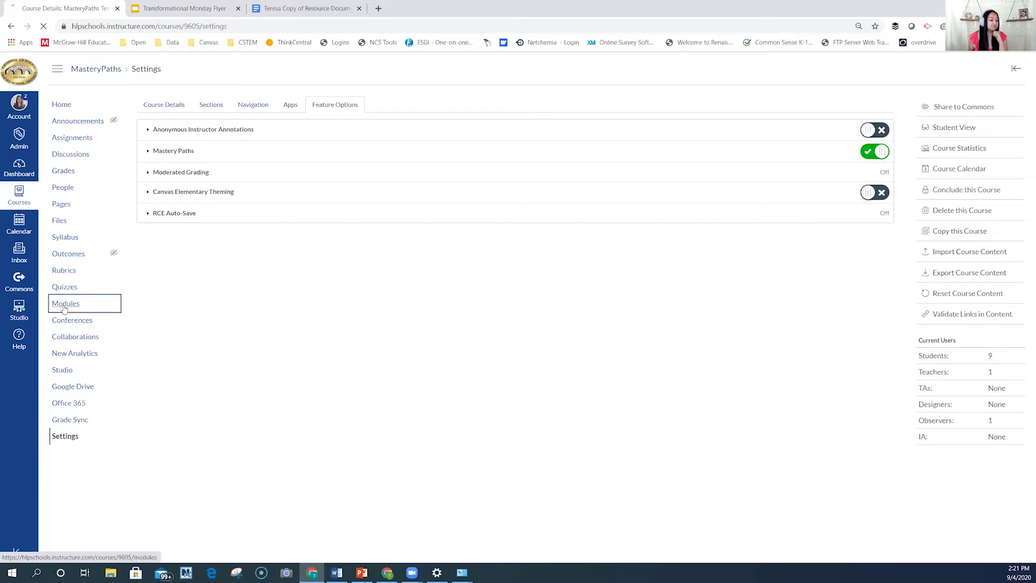
# Examine the Mastery Paths setup and the details of the What's Next? quiz in the Water Cycle module, and return to the modules.
pyautogui.scroll(-1, 270, 227)
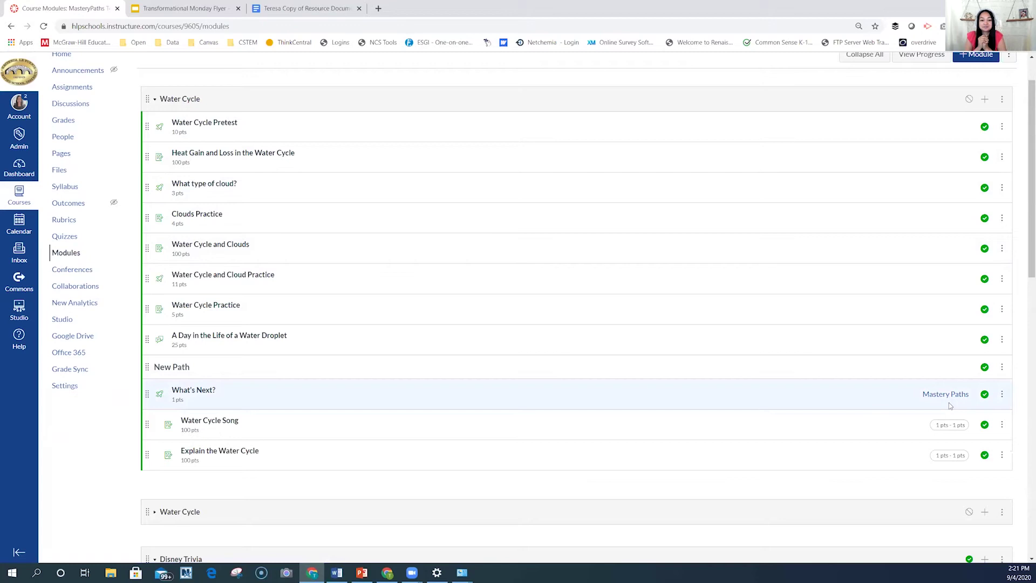
pyautogui.scroll(1, 778, 287)
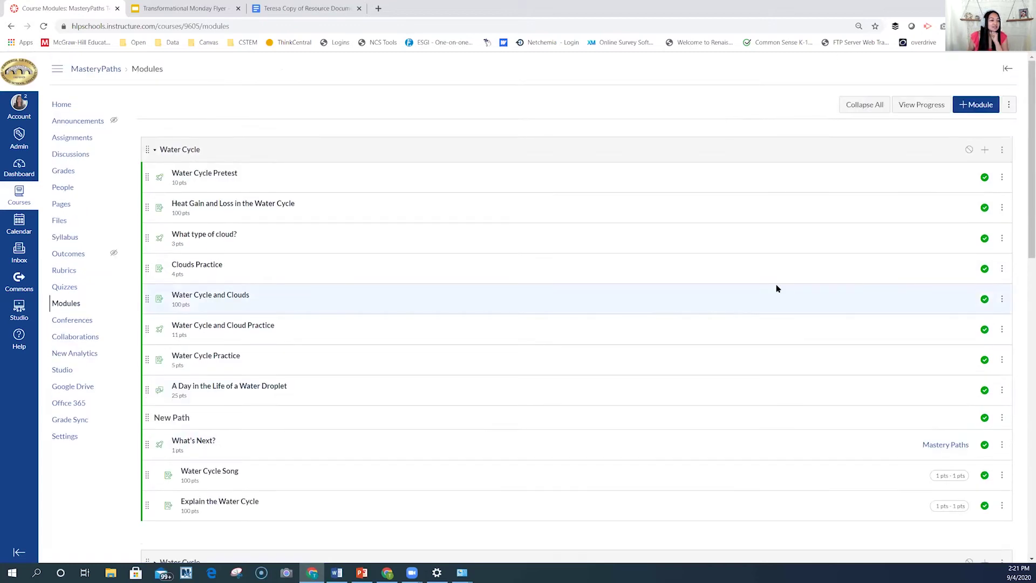
pyautogui.scroll(-2, 630, 281)
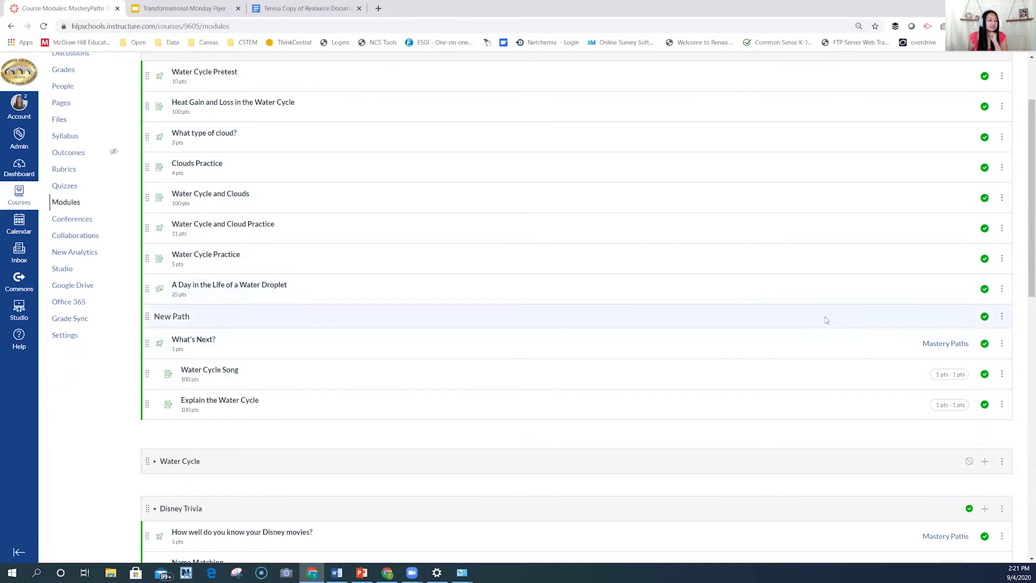
pyautogui.scroll(1, 755, 302)
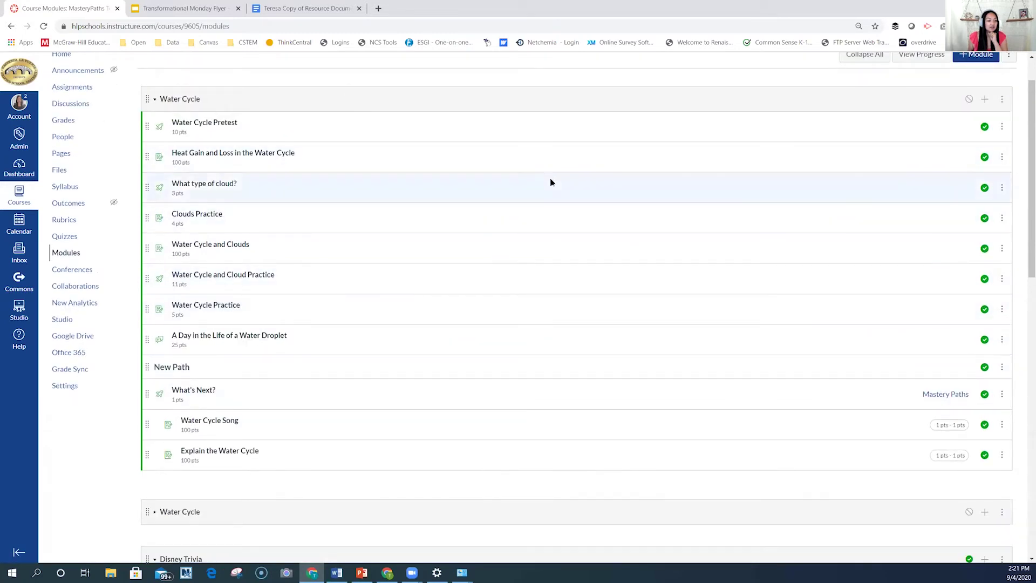
pyautogui.click(947, 399)
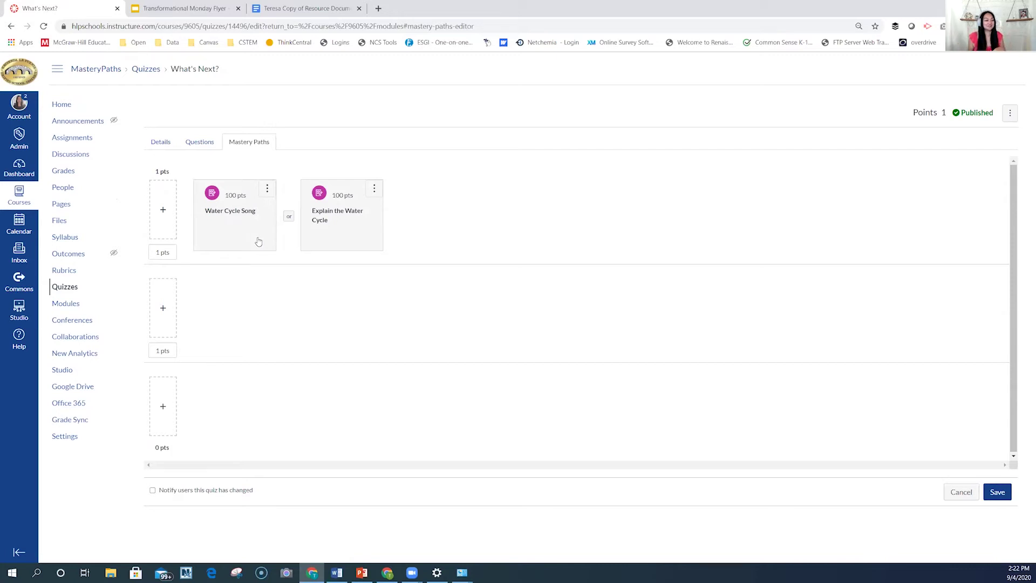
pyautogui.click(962, 494)
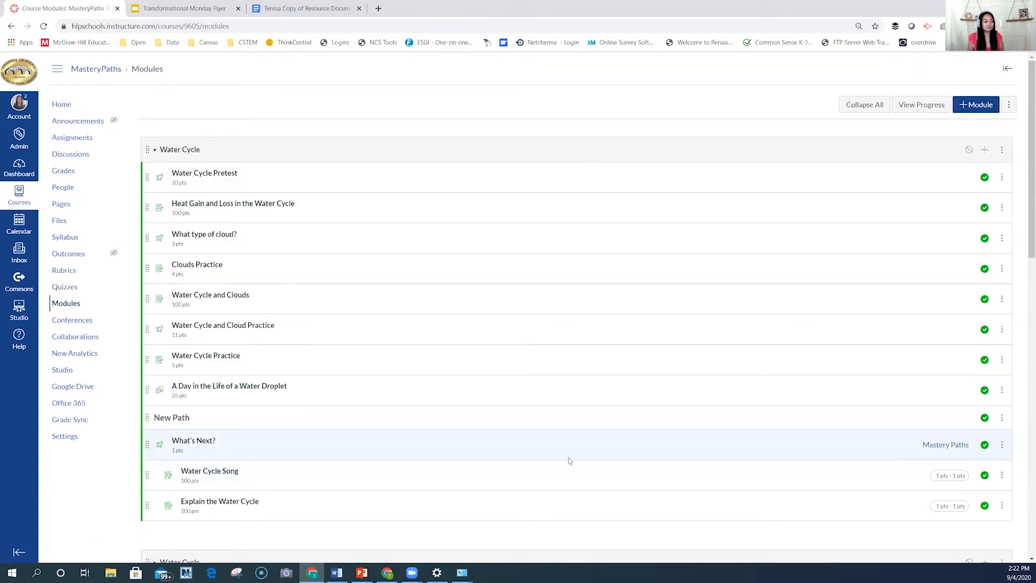
pyautogui.click(193, 441)
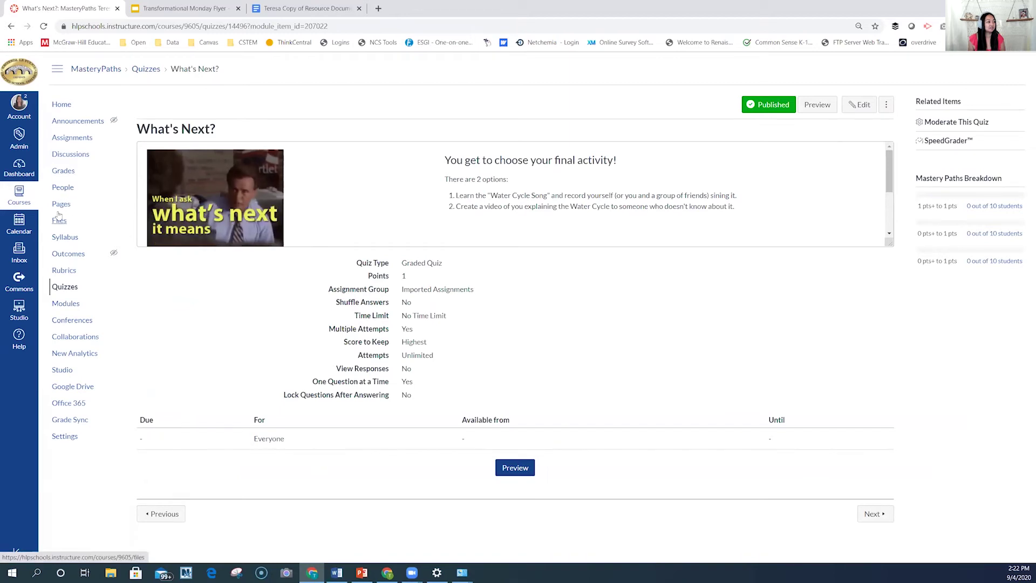
pyautogui.click(58, 305)
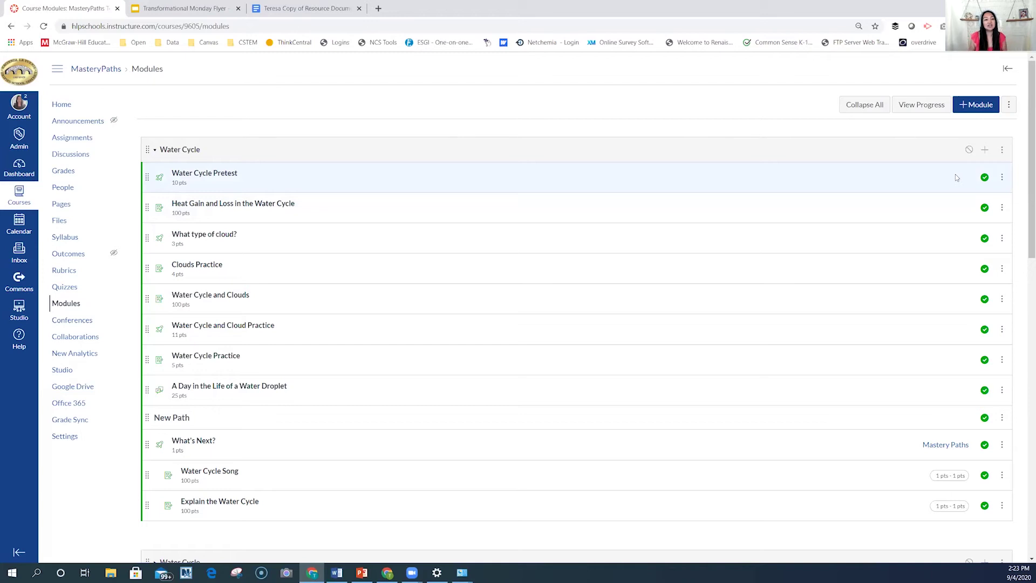
# Add a text header named "Path 1" to the Water Cycle module and place it directly below the Water Cycle Pretest.
pyautogui.click(985, 151)
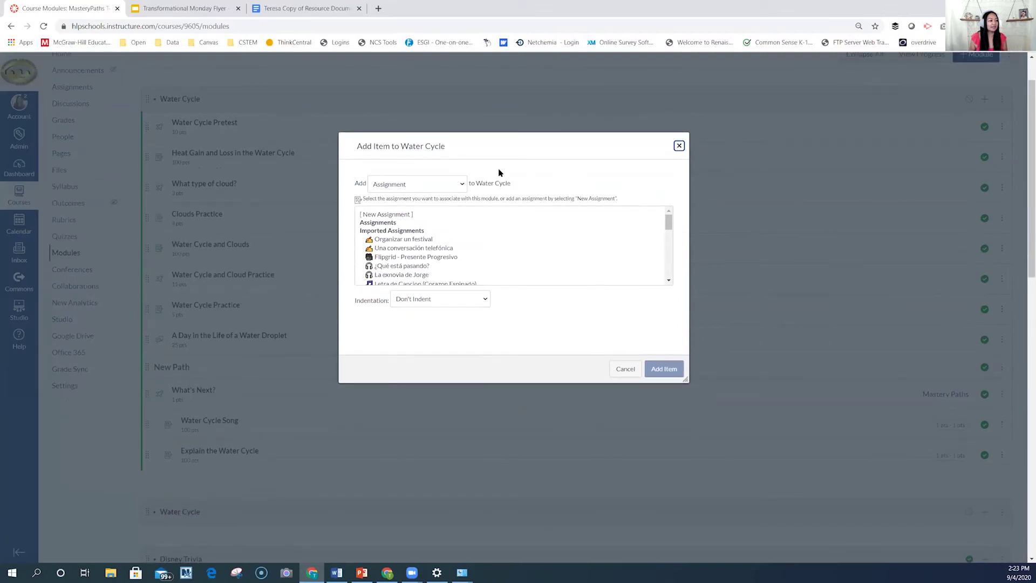
pyautogui.click(464, 189)
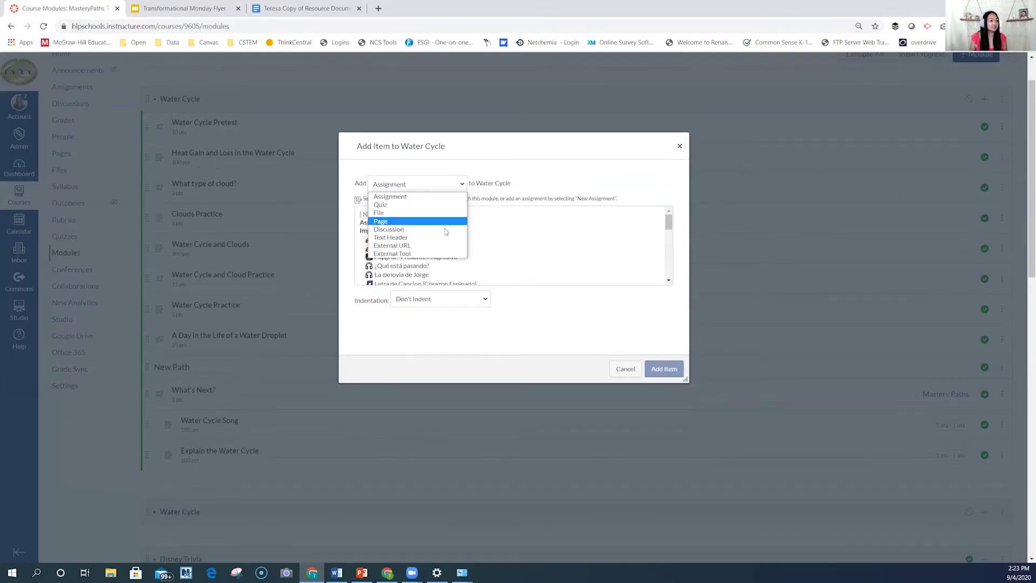
pyautogui.click(445, 238)
pyautogui.click(455, 214)
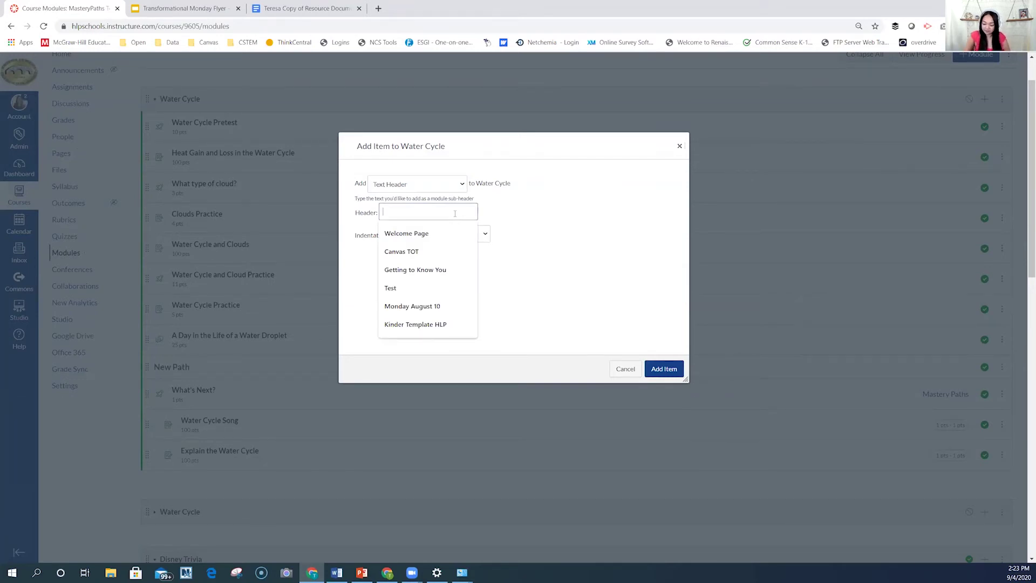
pyautogui.write('Path 1')
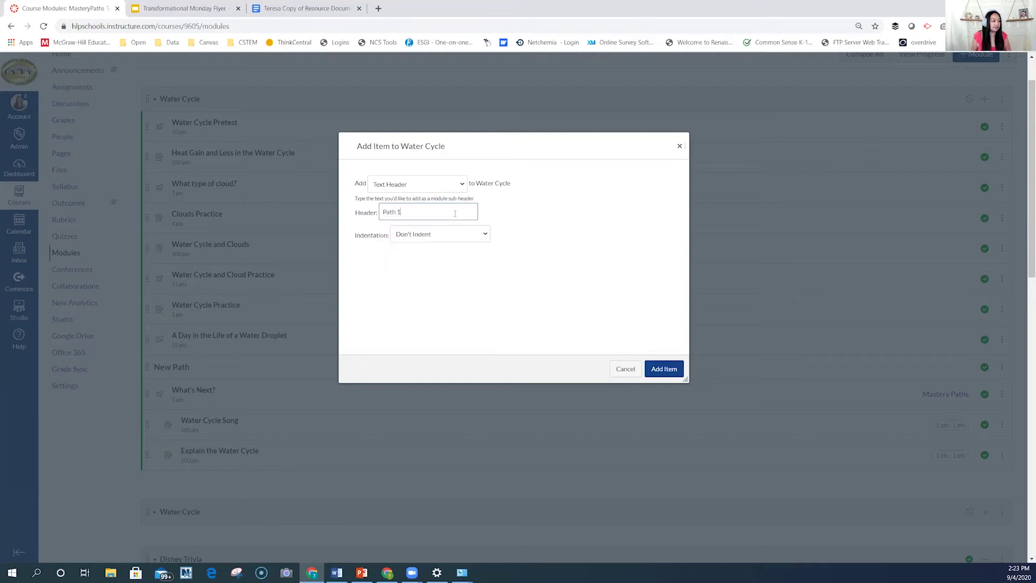
pyautogui.click(665, 371)
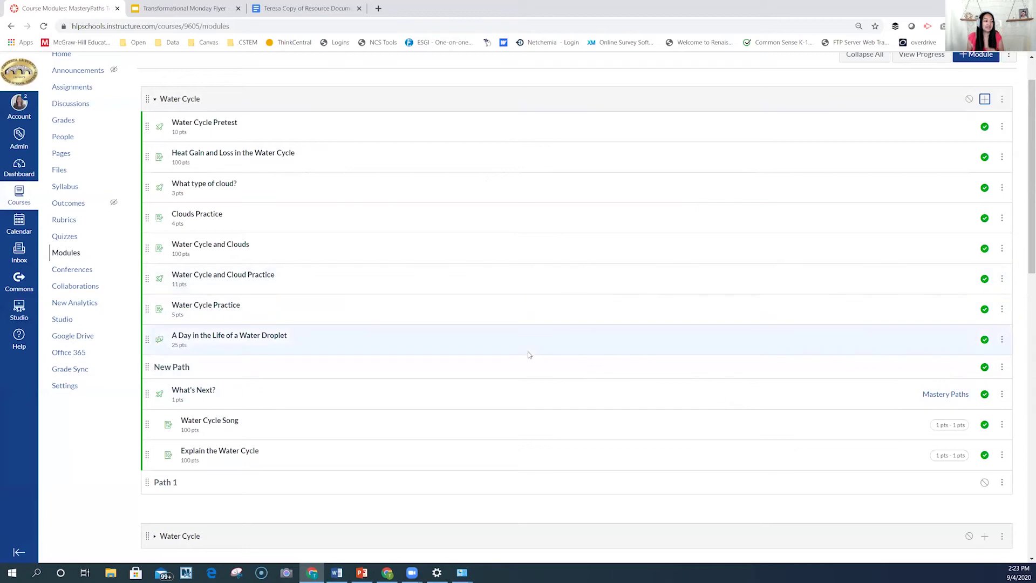
pyautogui.moveTo(147, 482); pyautogui.dragTo(147, 154)
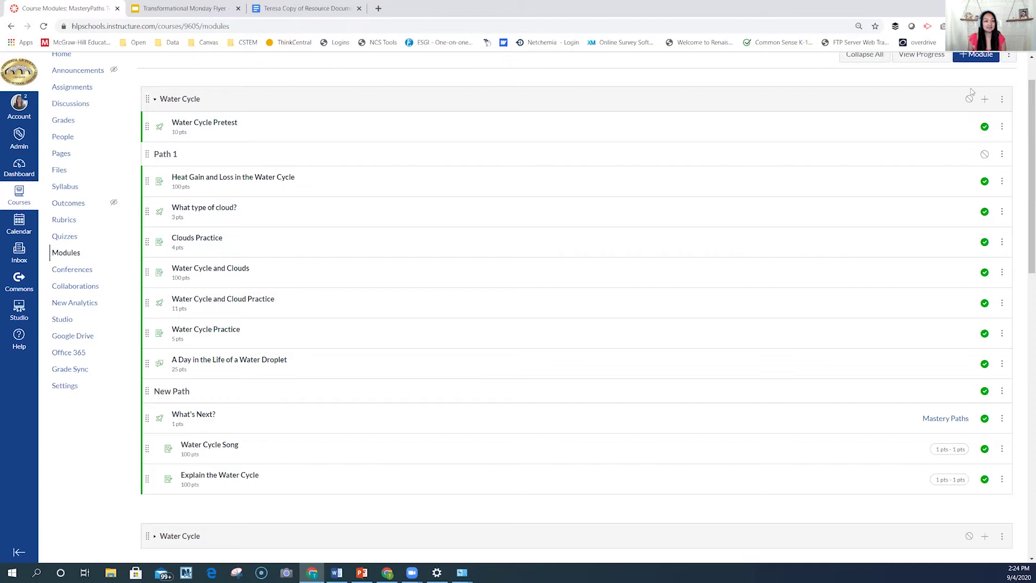
pyautogui.click(985, 103)
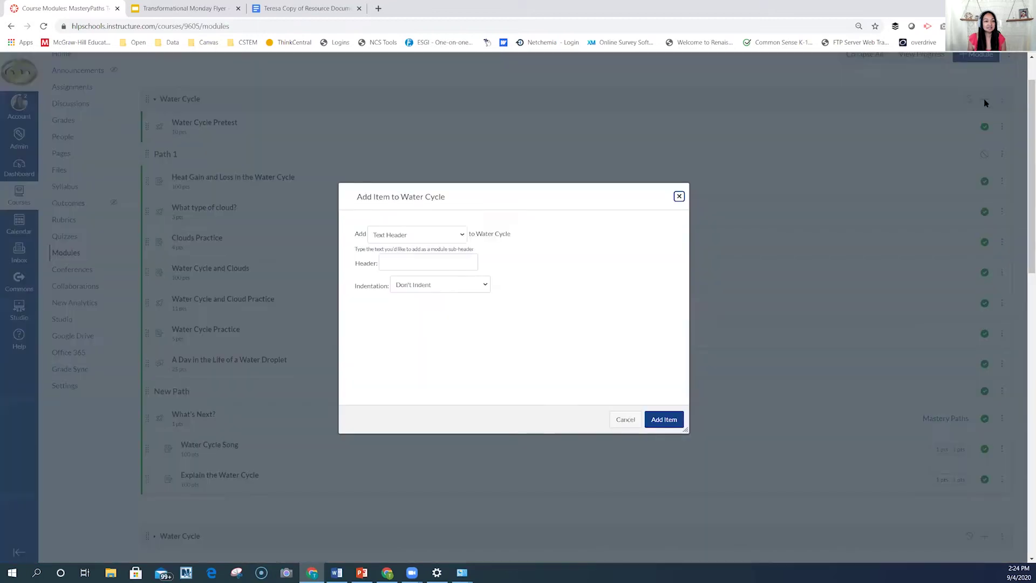
pyautogui.click(464, 234)
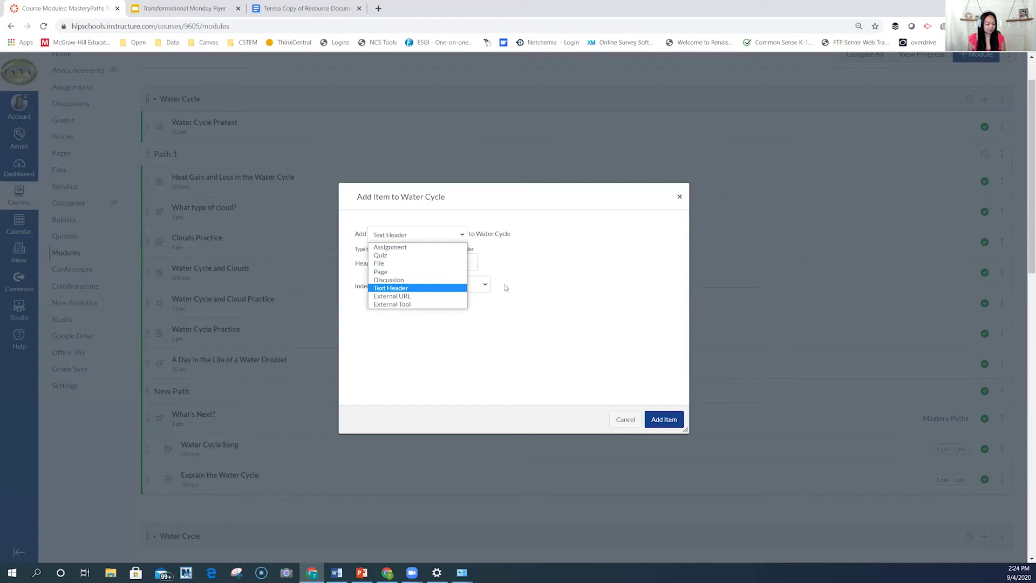
pyautogui.click(680, 197)
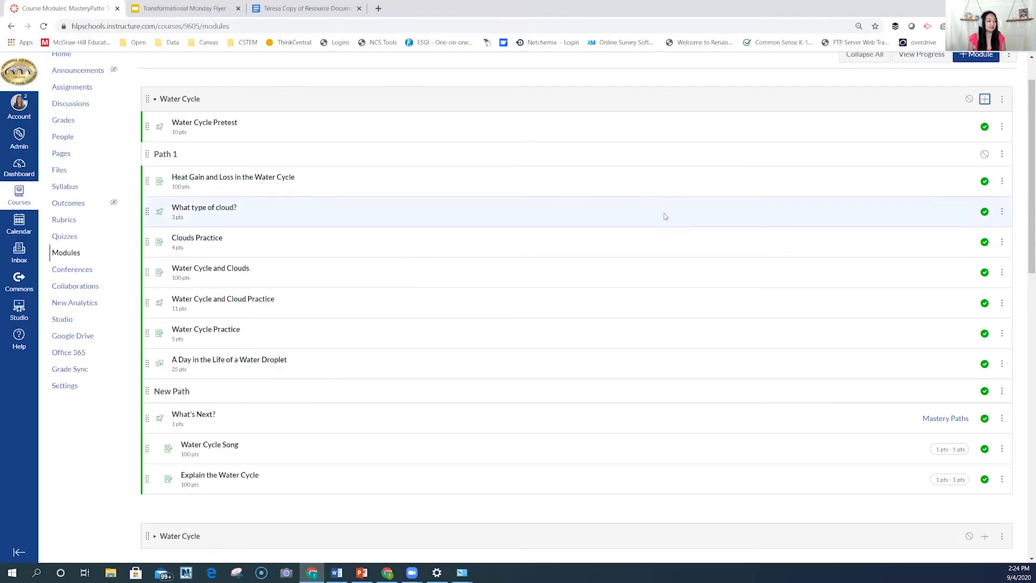
# Add a text header named "Path 2" to the Water Cycle module without indentation.
pyautogui.hotkey('ctrl', '+')
pyautogui.hotkey('ctrl', '+')
pyautogui.hotkey('ctrl', '+')
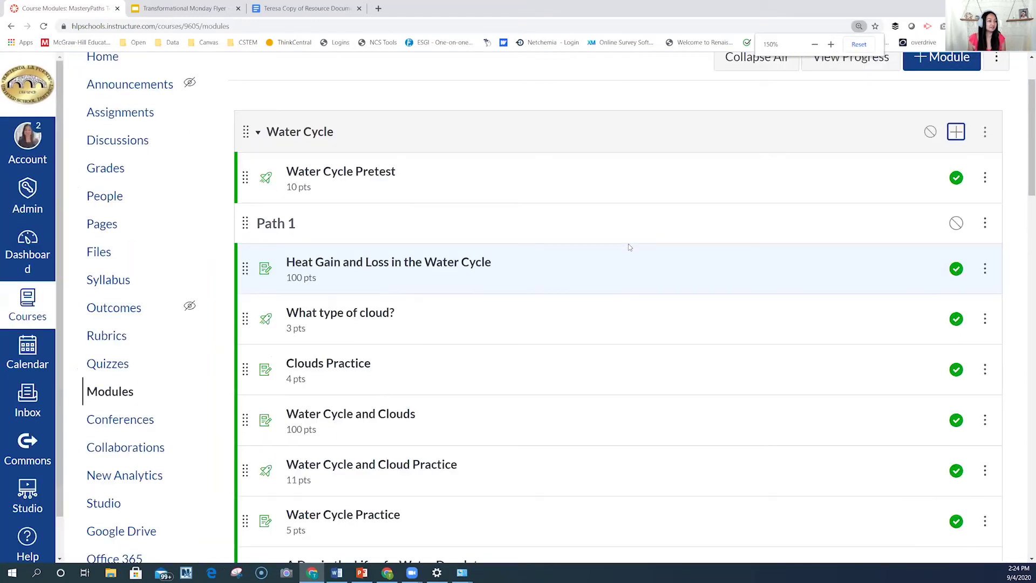
pyautogui.click(956, 135)
pyautogui.click(423, 181)
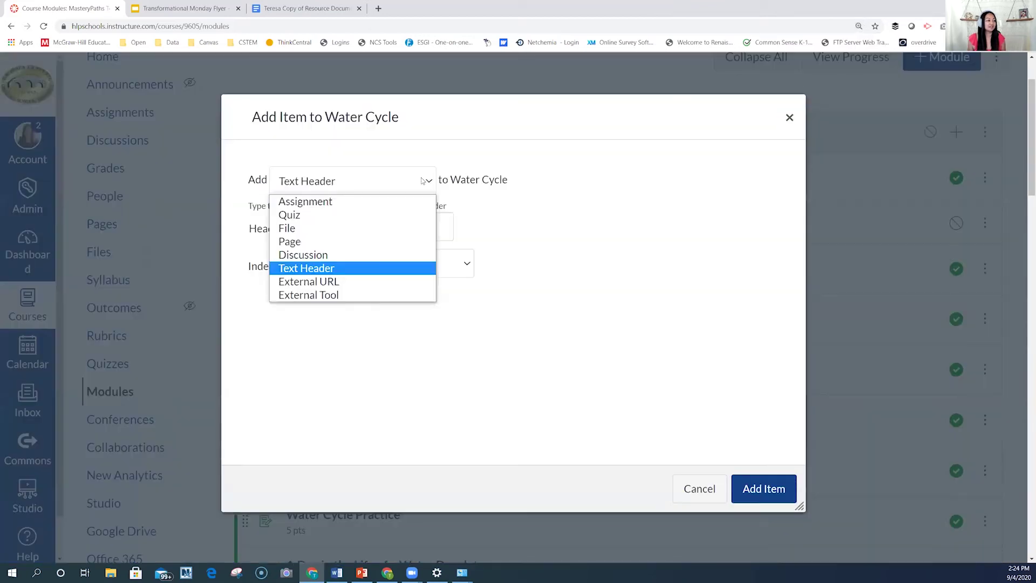
pyautogui.click(354, 268)
pyautogui.click(364, 230)
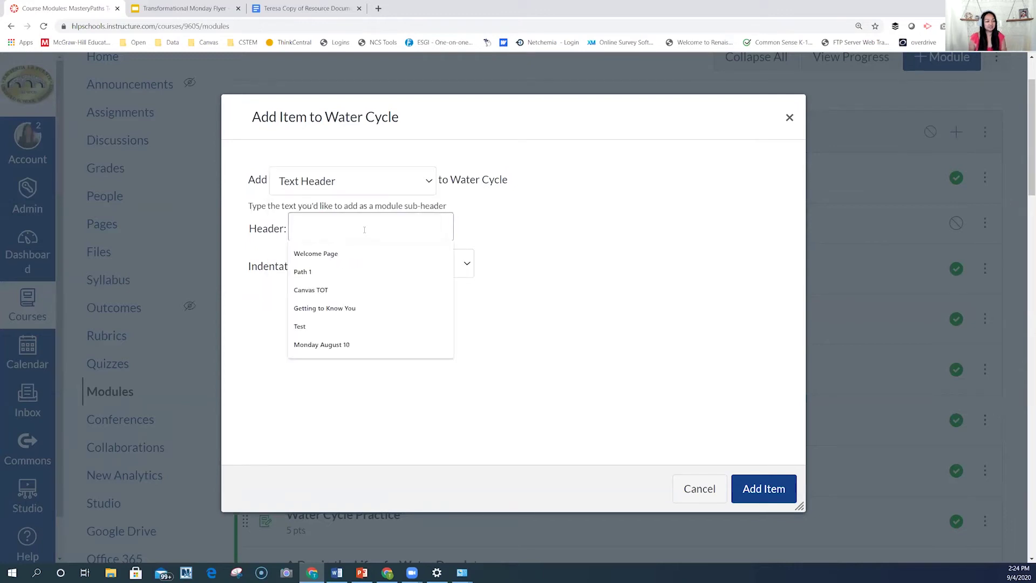
pyautogui.write('Path 2')
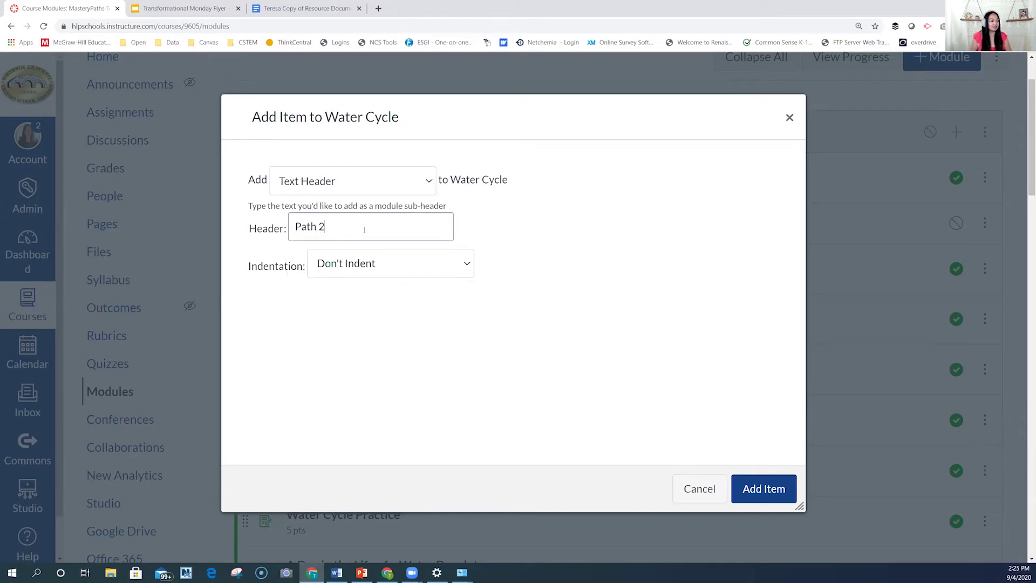
pyautogui.click(762, 489)
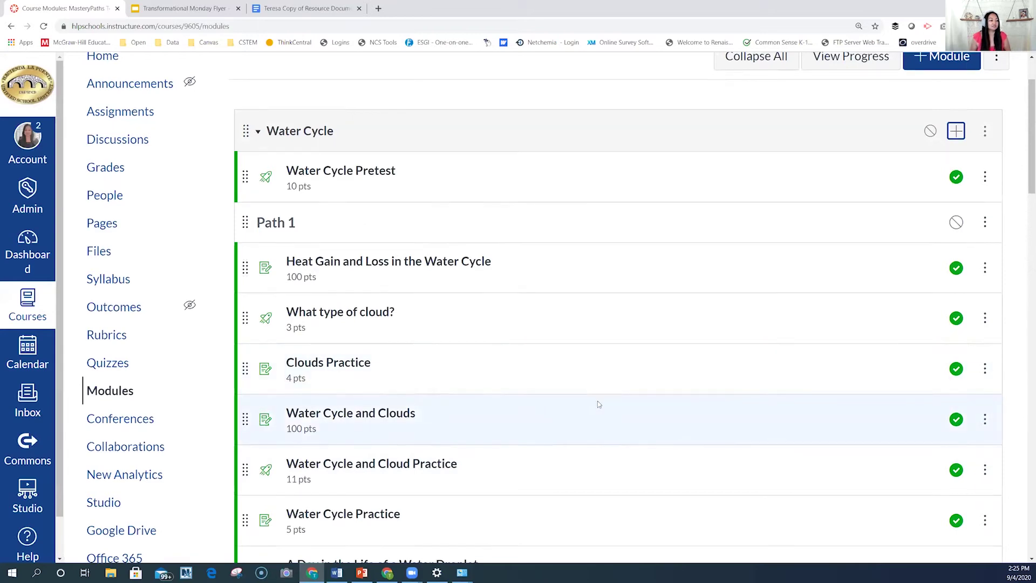
# Move the Path 2 header up in the Water Cycle module, between What type of cloud? and Clouds Practice.
pyautogui.scroll(-3, 596, 405)
pyautogui.scroll(-5, 595, 405)
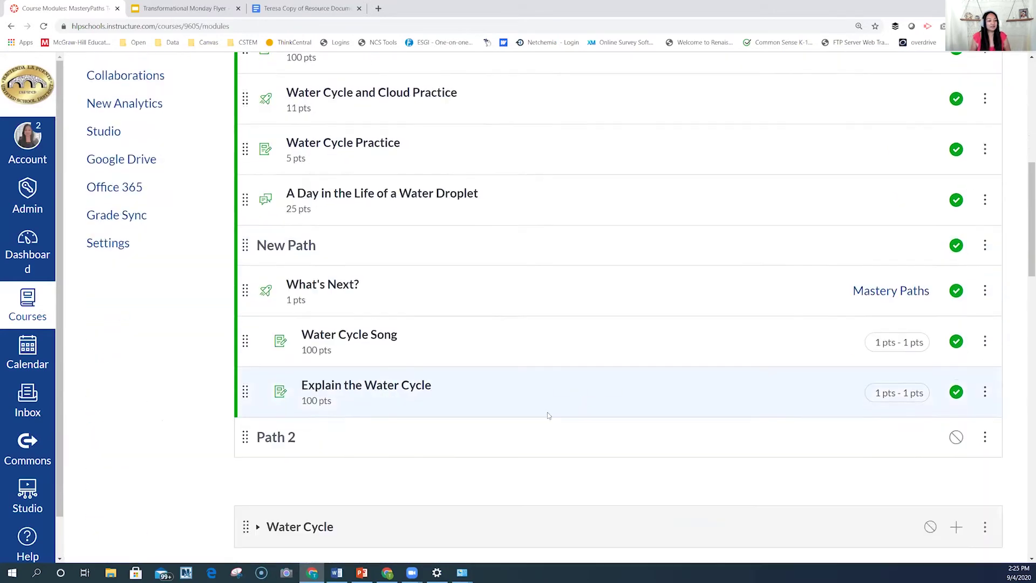
pyautogui.moveTo(245, 404)
pyautogui.mouseDown()
pyautogui.moveTo(246, 371)
pyautogui.moveTo(248, 406)
pyautogui.mouseUp()
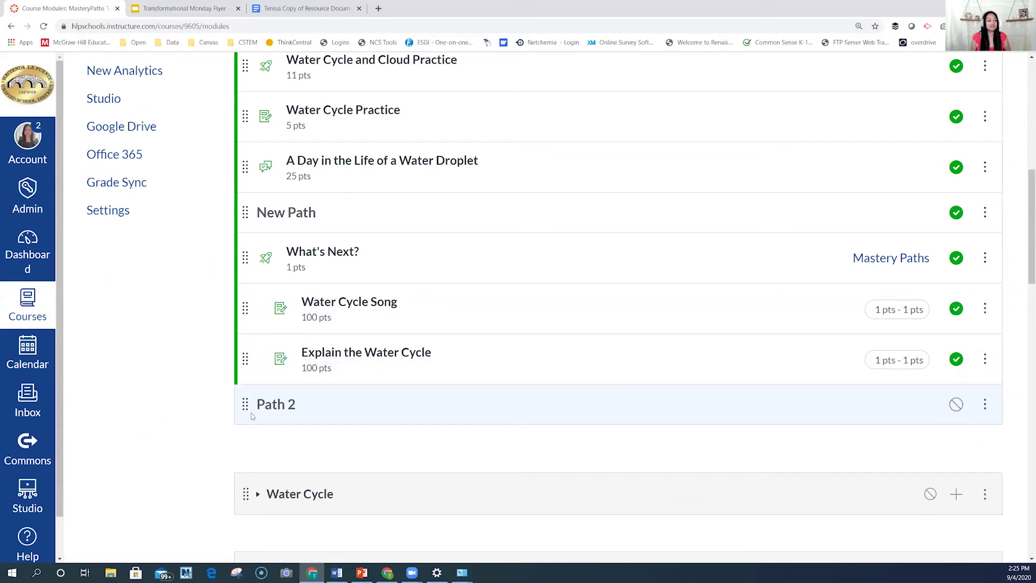
pyautogui.scroll(4, 329, 336)
pyautogui.scroll(3, 329, 337)
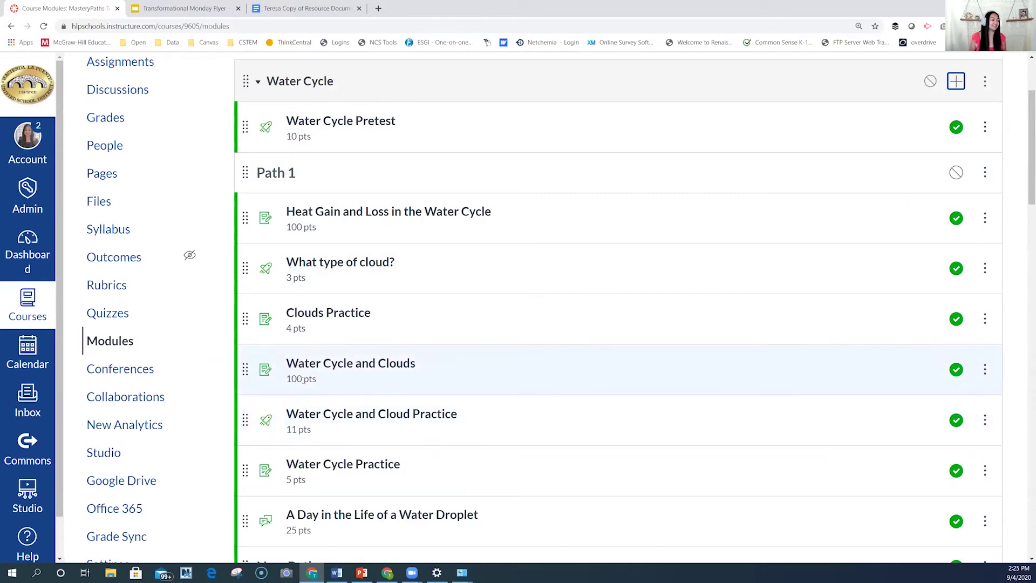
pyautogui.scroll(-3, 297, 399)
pyautogui.scroll(-2, 292, 425)
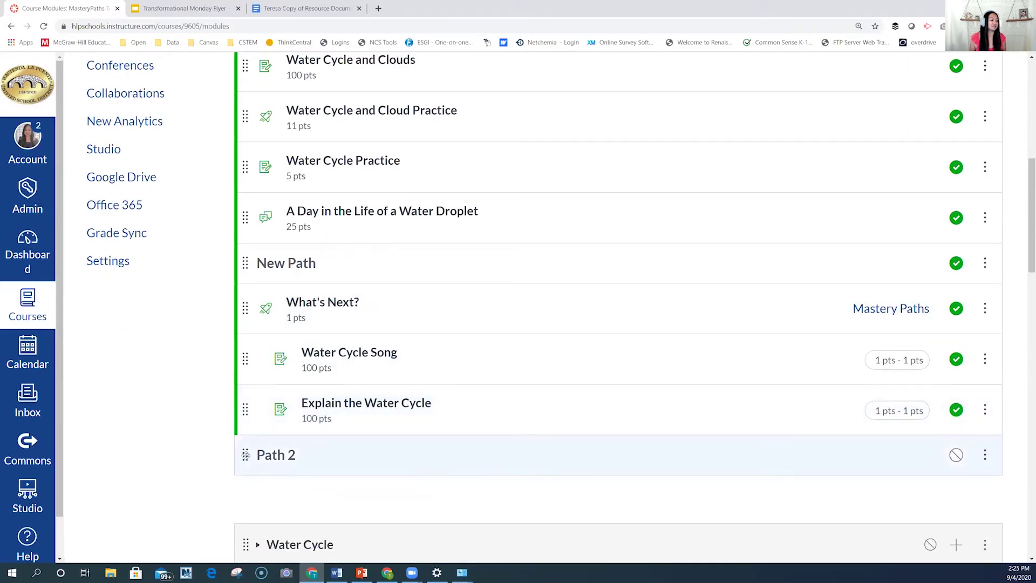
pyautogui.moveTo(245, 455); pyautogui.dragTo(302, 310)
pyautogui.scroll(3, 257, 388)
pyautogui.scroll(3, 257, 389)
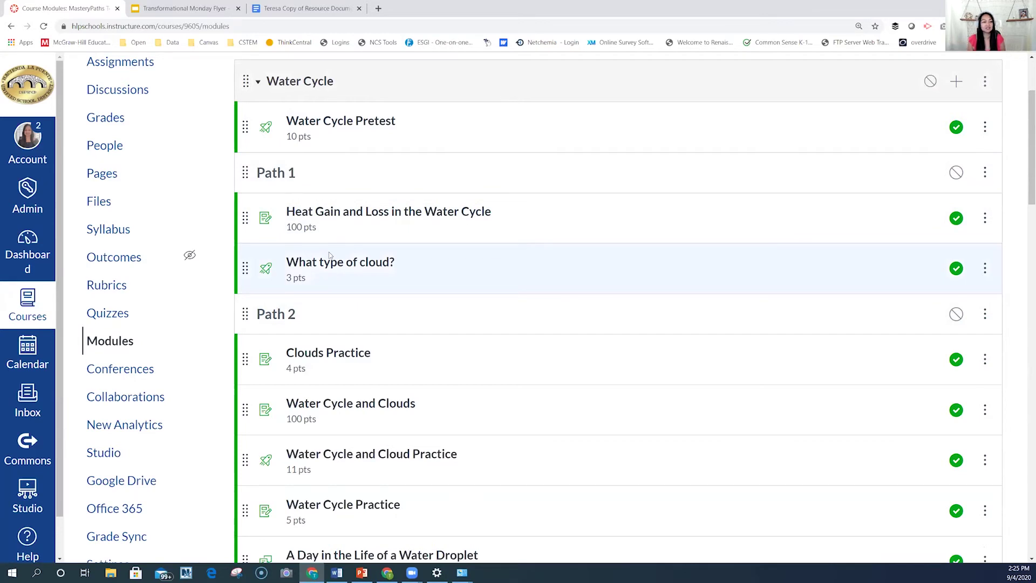
# Open the Mastery Paths setup of the Water Cycle Pretest and look over its scoring ranges.
pyautogui.scroll(-2, 329, 255)
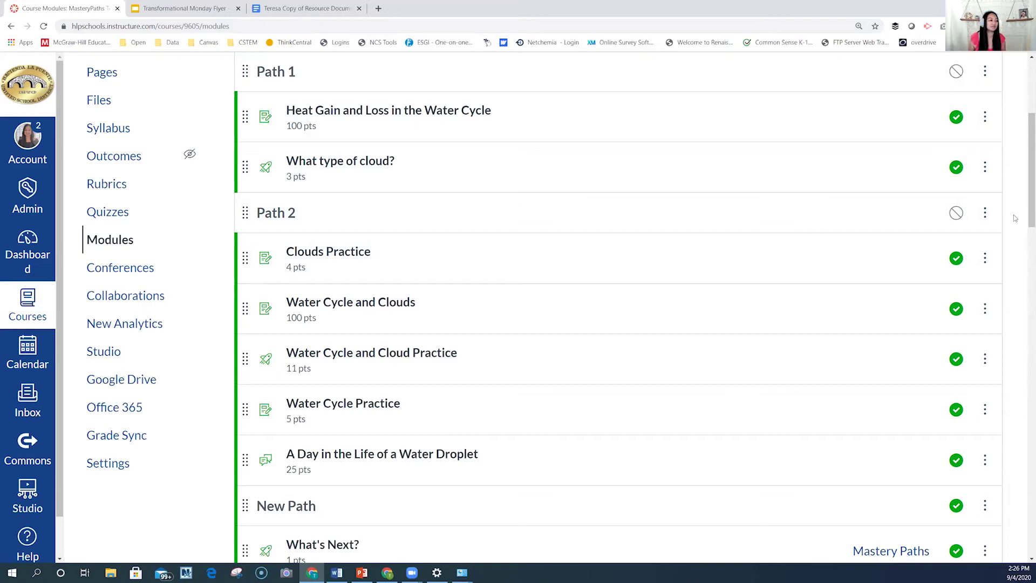
pyautogui.scroll(1, 1004, 218)
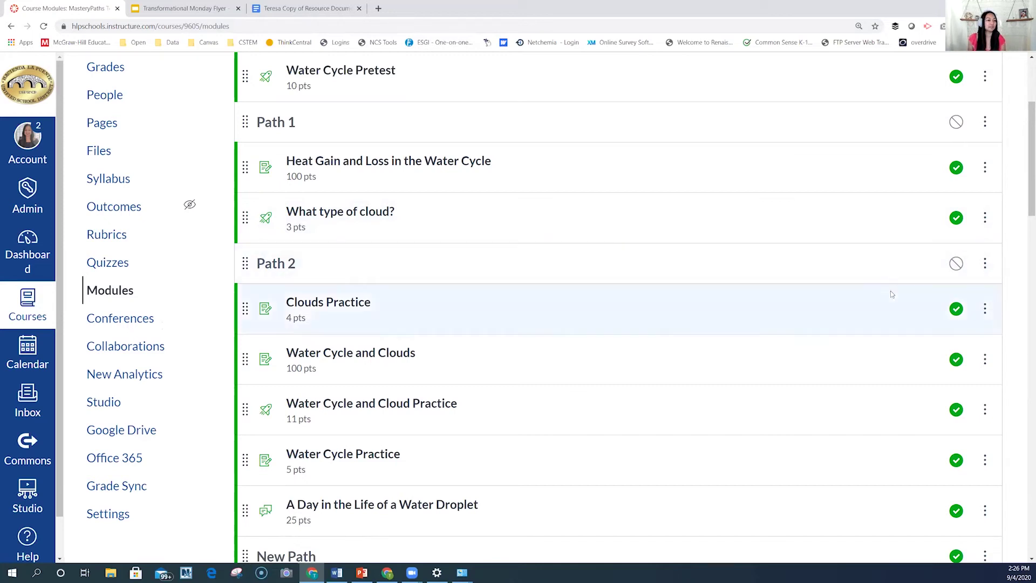
pyautogui.scroll(2, 856, 285)
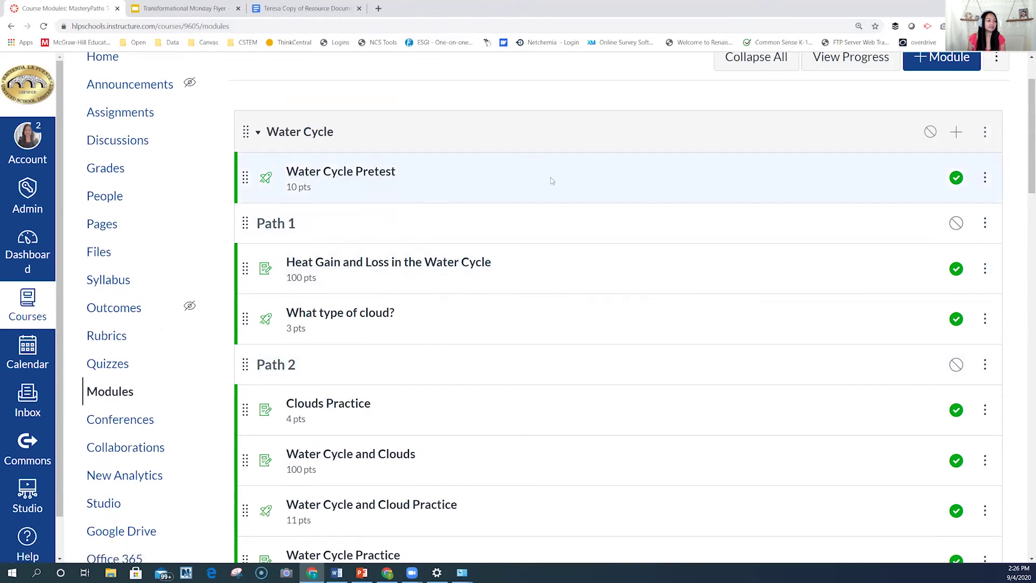
pyautogui.click(986, 178)
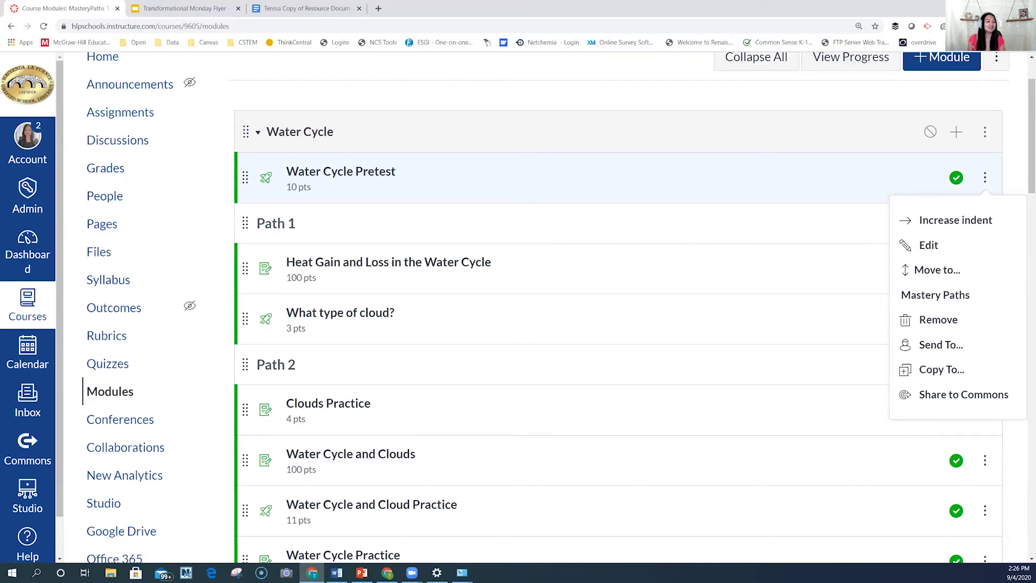
pyautogui.scroll(1, 989, 198)
pyautogui.scroll(-1, 989, 198)
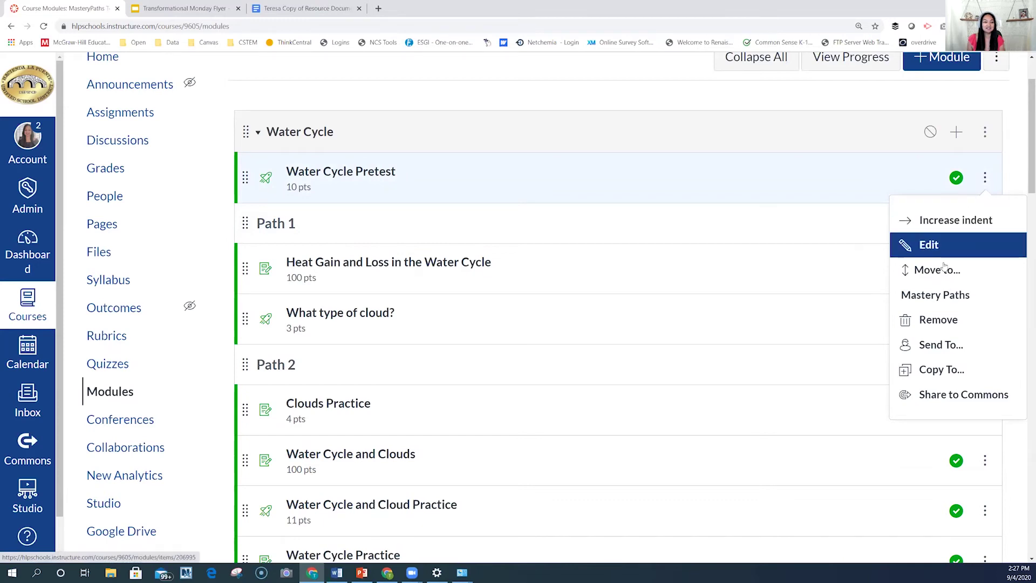
pyautogui.click(941, 294)
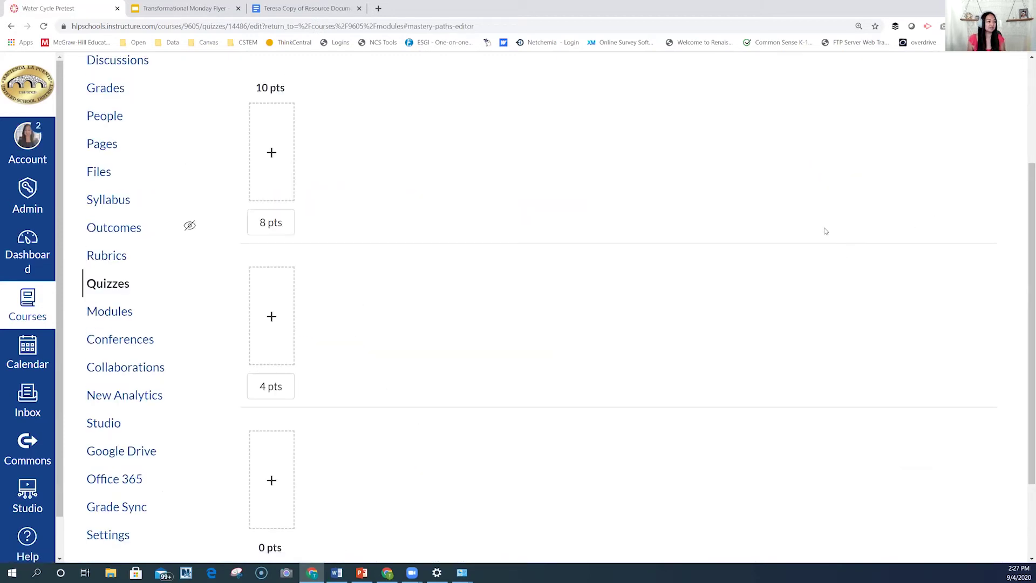
pyautogui.scroll(-2, 825, 231)
pyautogui.scroll(2, 826, 232)
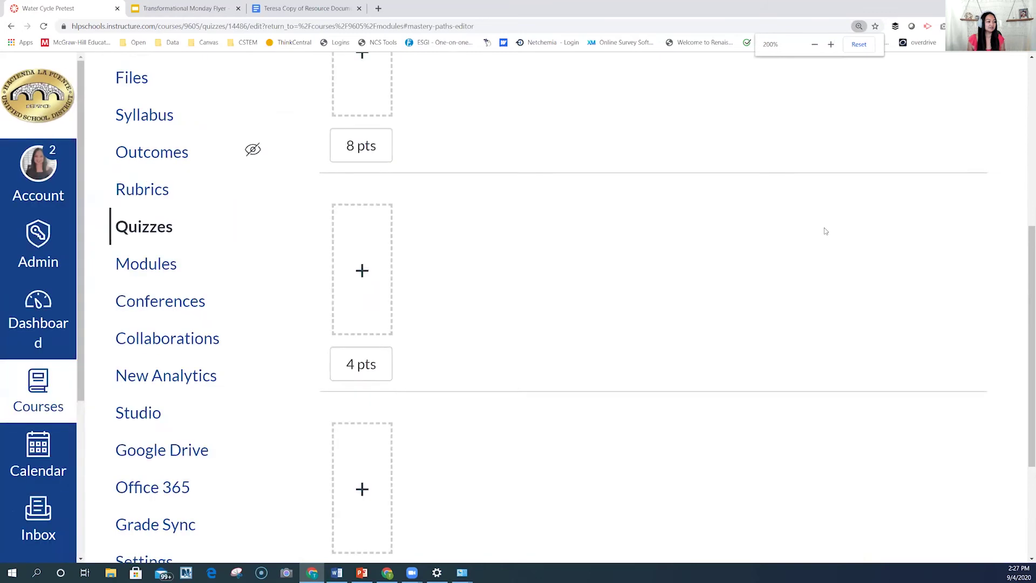
pyautogui.scroll(-6, 825, 231)
pyautogui.scroll(3, 826, 231)
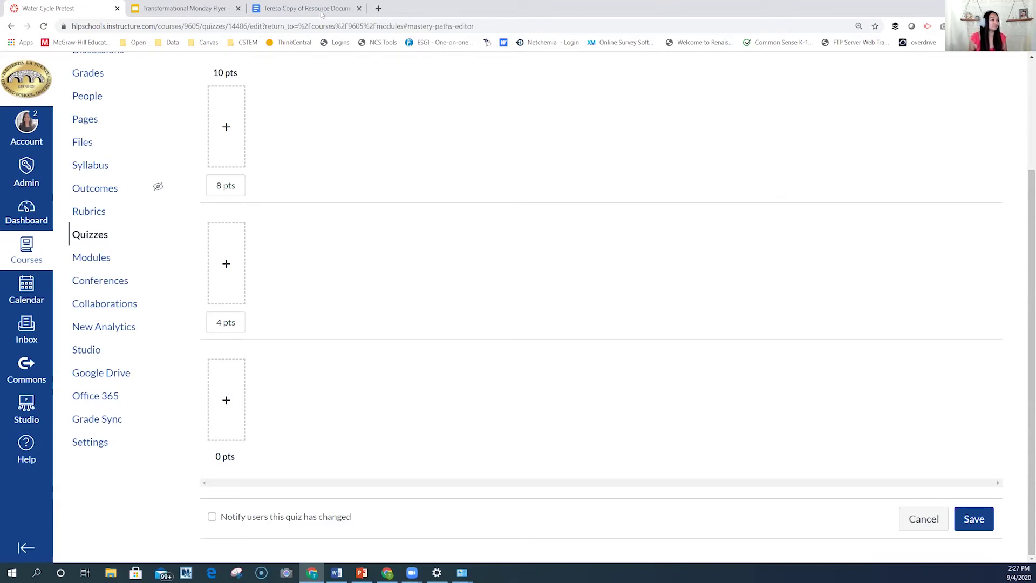
pyautogui.rightClick(90, 259)
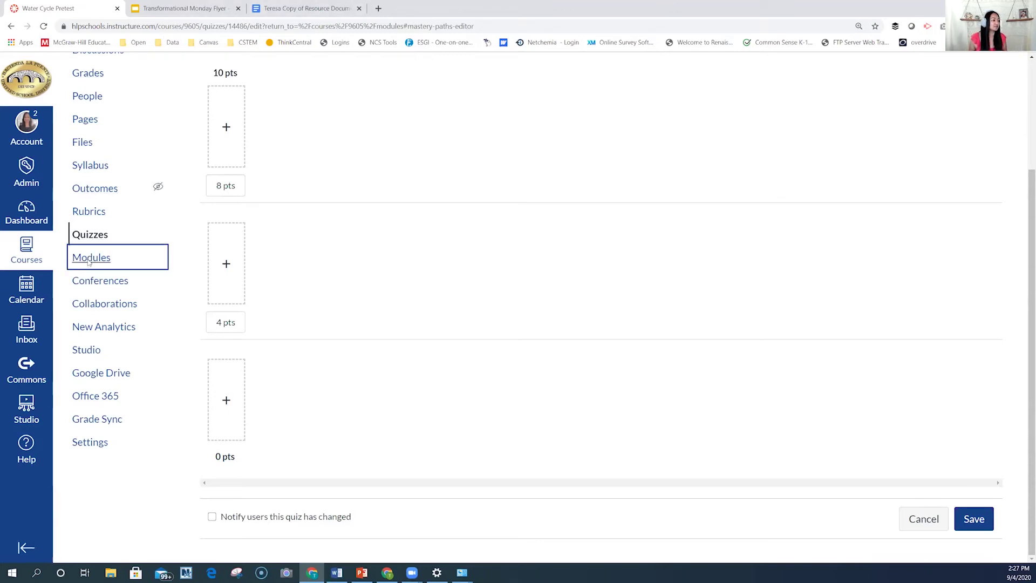
pyautogui.click(123, 268)
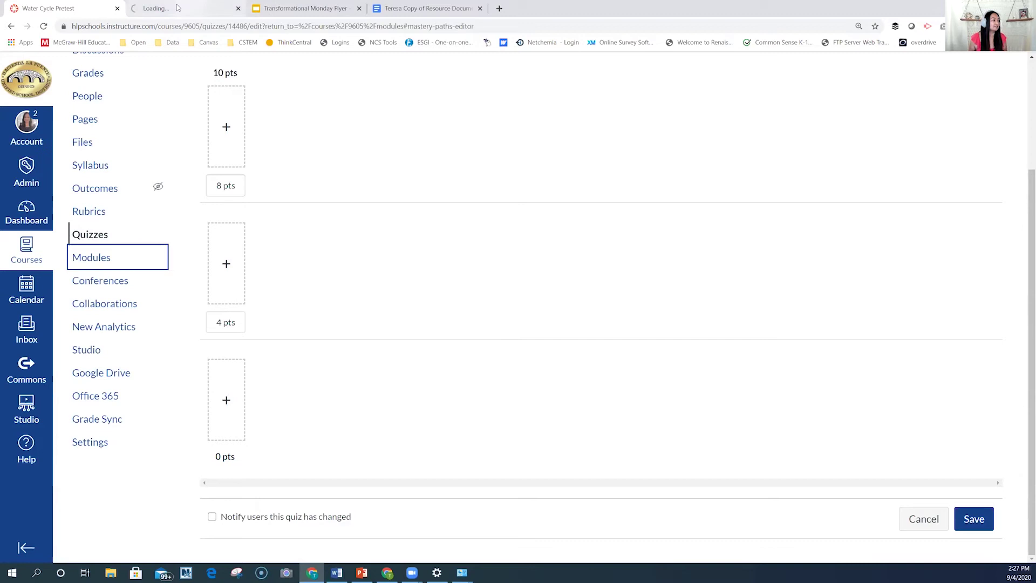
pyautogui.click(189, 8)
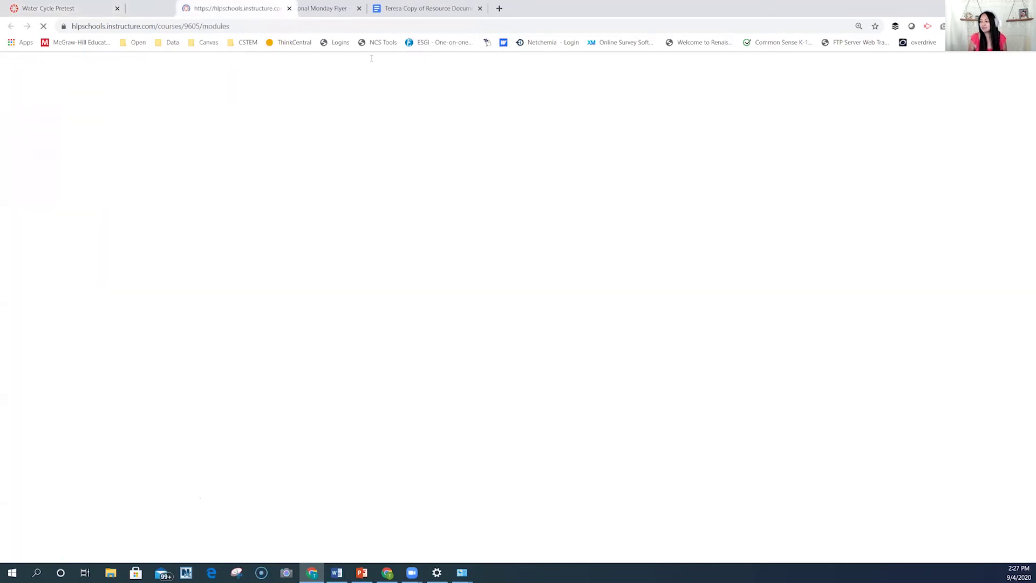
pyautogui.hotkey('ctrl', 'w')
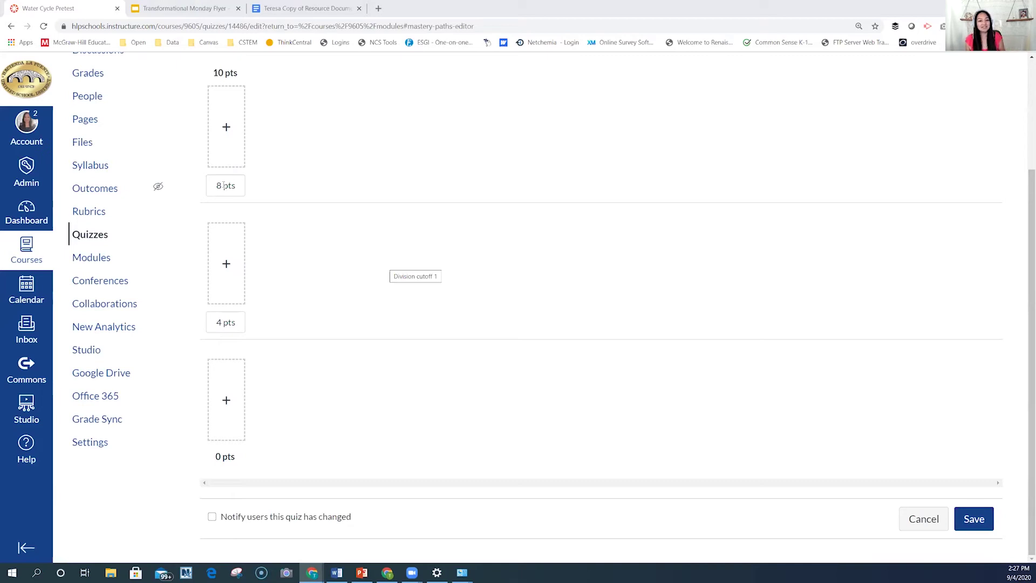
# Add the first Heat Gain and Loss in the Water Cycle assignment to the 10 pts to 8 pts scoring range.
pyautogui.click(225, 185)
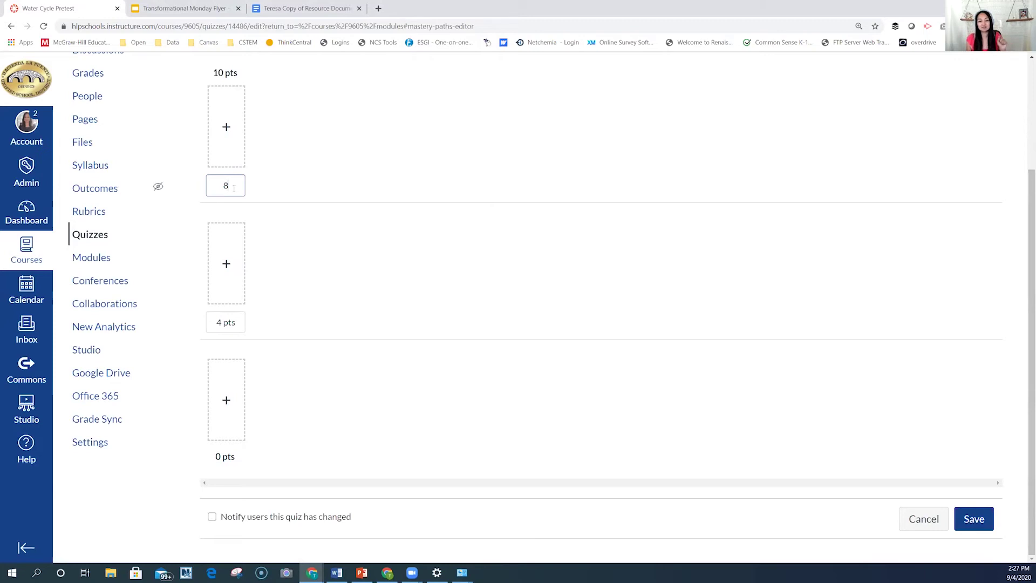
pyautogui.click(227, 128)
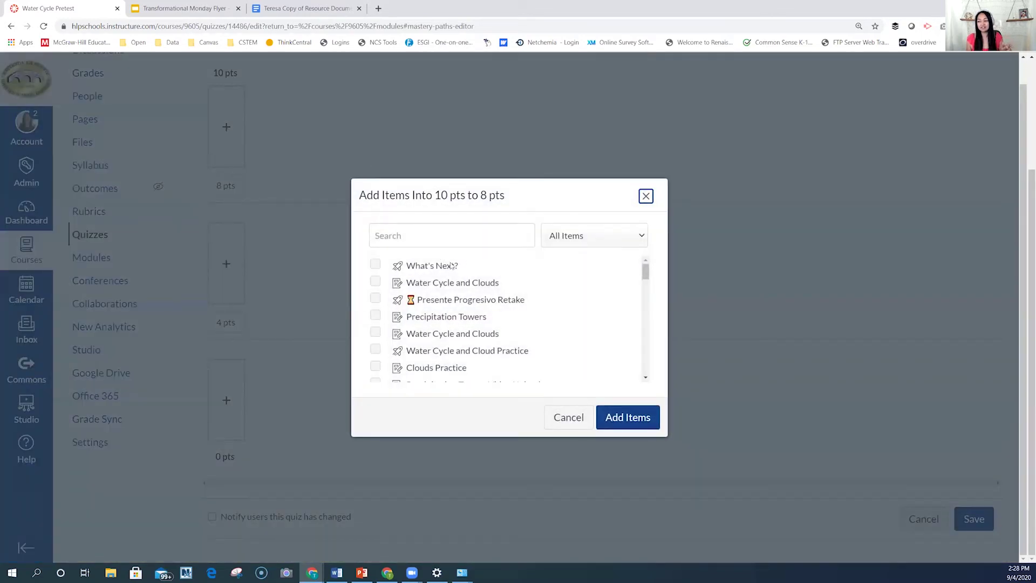
pyautogui.click(431, 234)
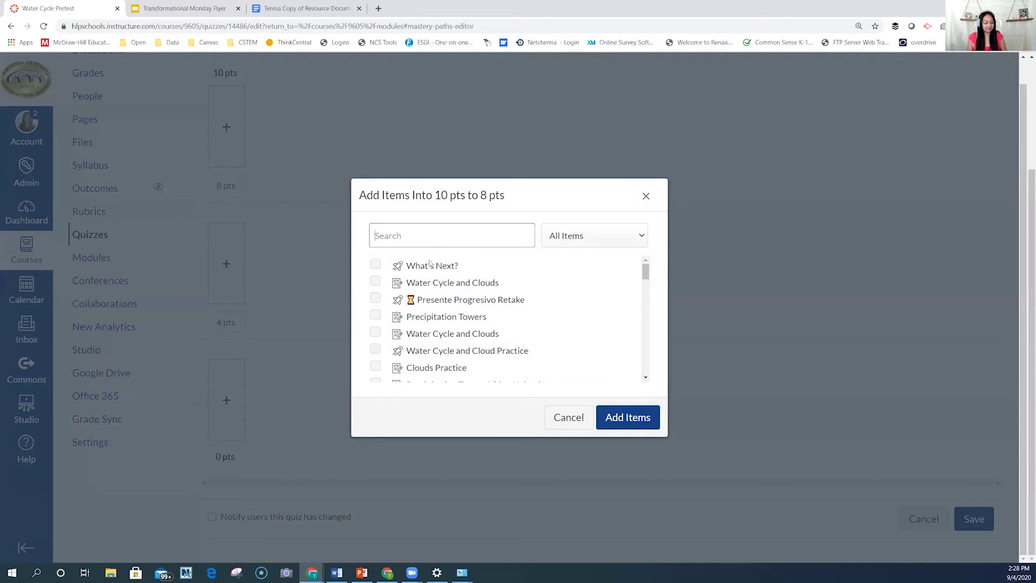
pyautogui.write('heat')
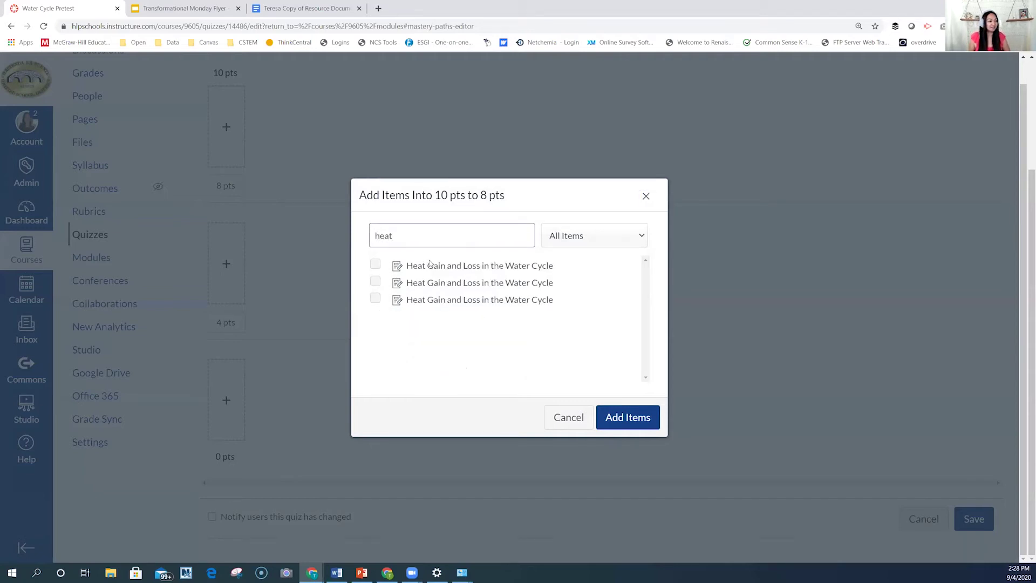
pyautogui.click(435, 267)
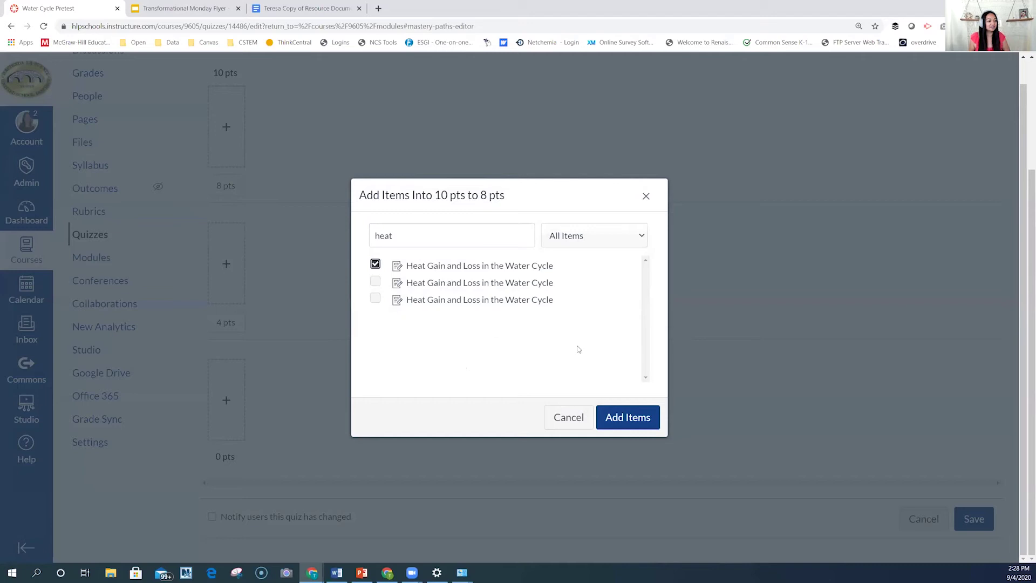
pyautogui.click(615, 419)
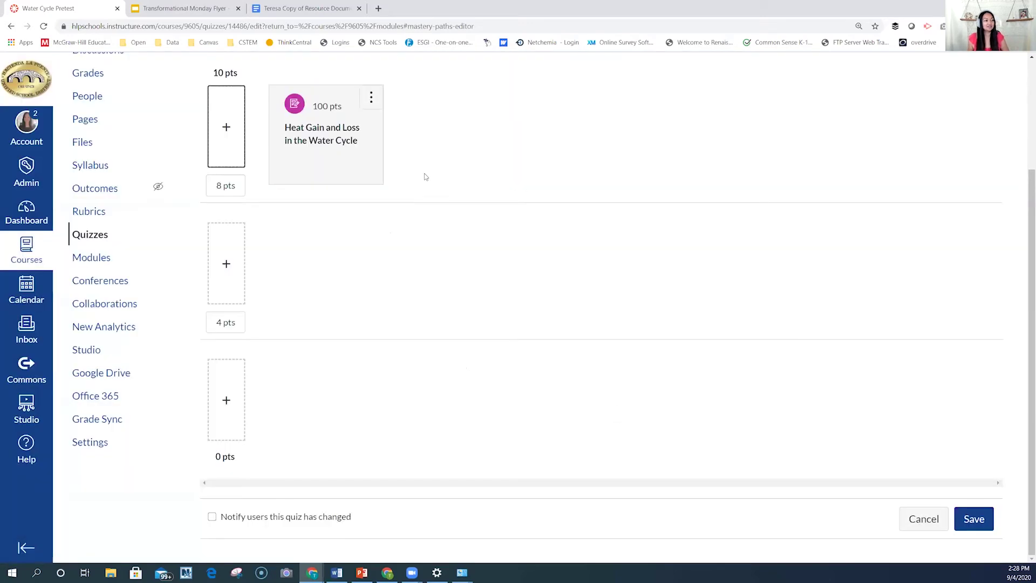
# Add the first What type of cloud? quiz to the 10 pts to 8 pts range alongside the heat assignment.
pyautogui.click(239, 140)
pyautogui.write('what')
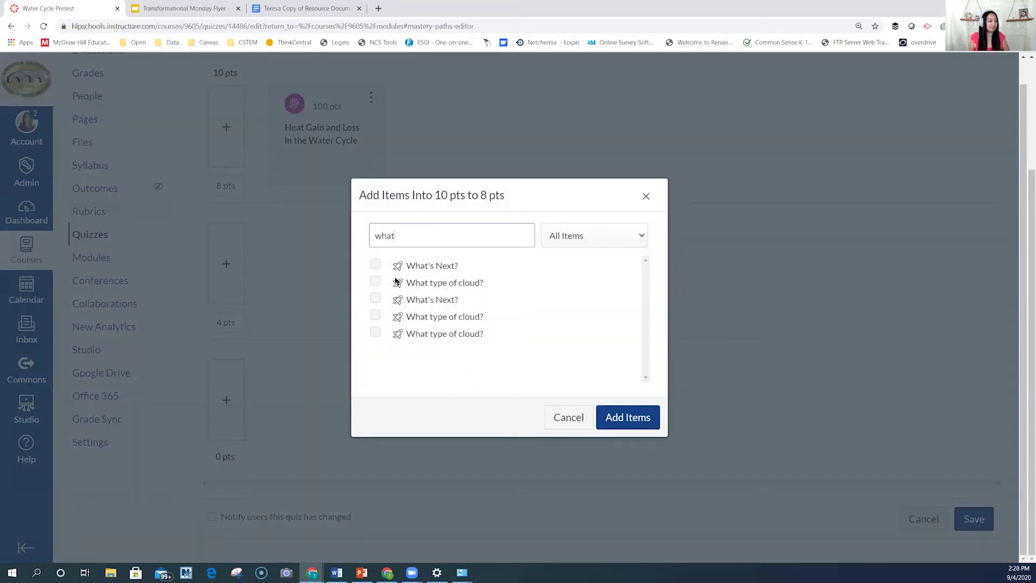
pyautogui.click(376, 283)
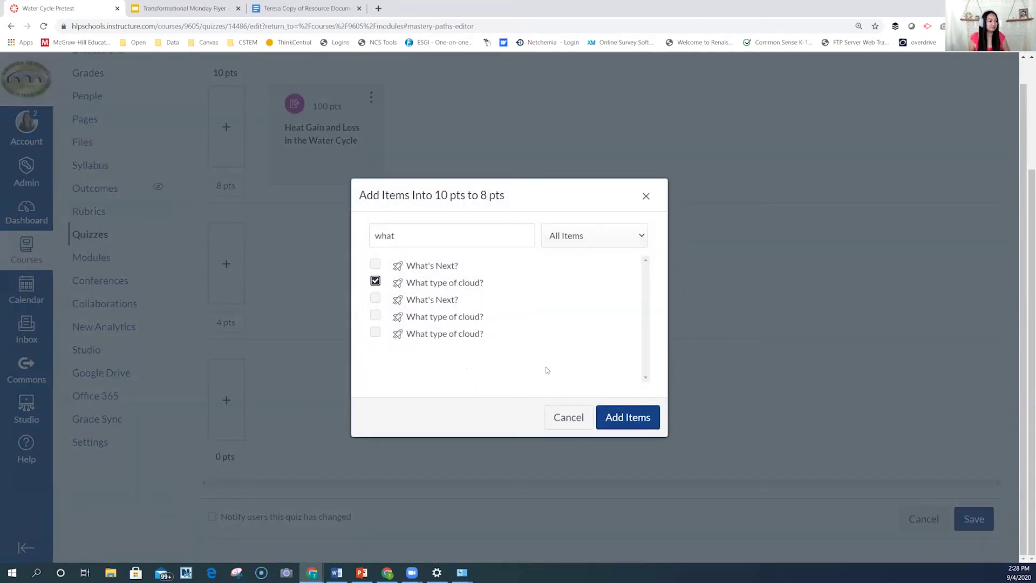
pyautogui.click(619, 441)
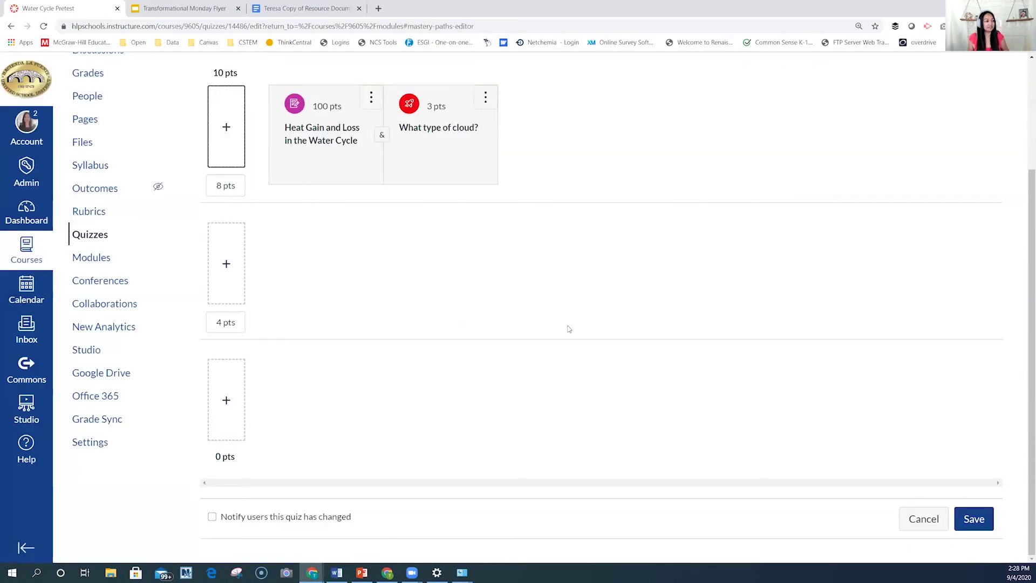
# Switch the connector between the two items in the 10 pts to 8 pts range to "or" and back to "&".
pyautogui.hotkey('ctrl', '+')
pyautogui.hotkey('ctrl', '+')
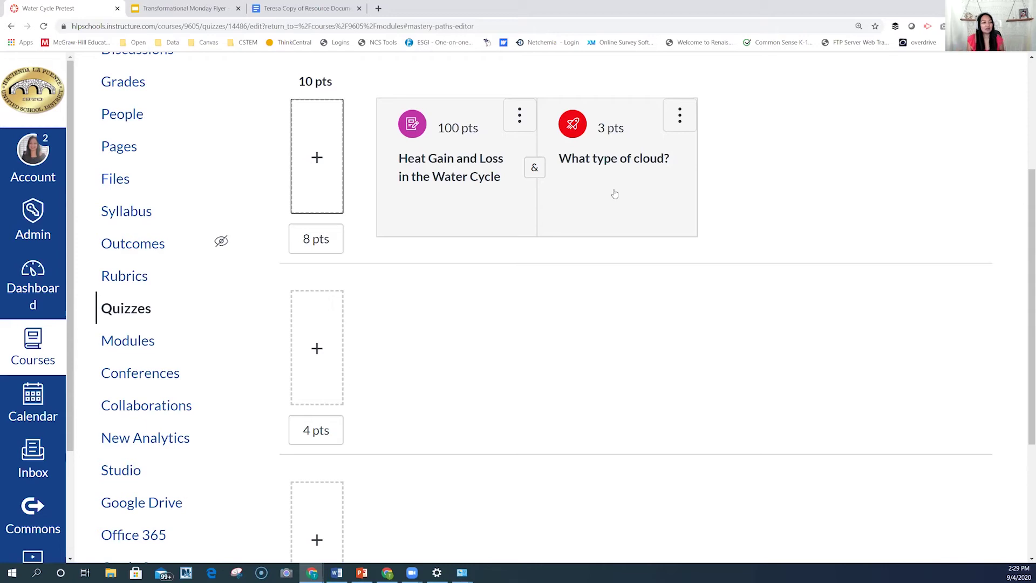
pyautogui.click(535, 168)
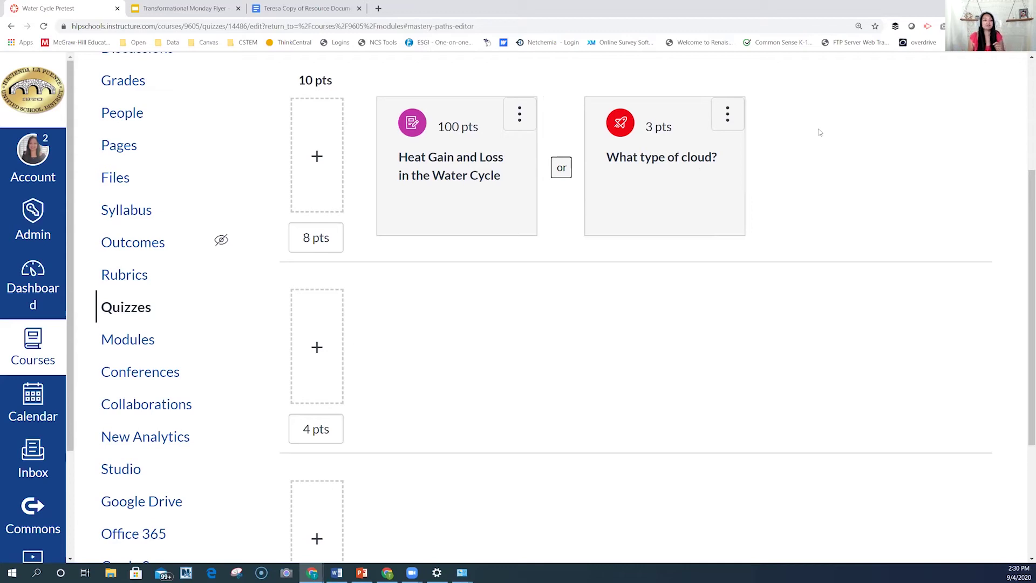
pyautogui.click(562, 170)
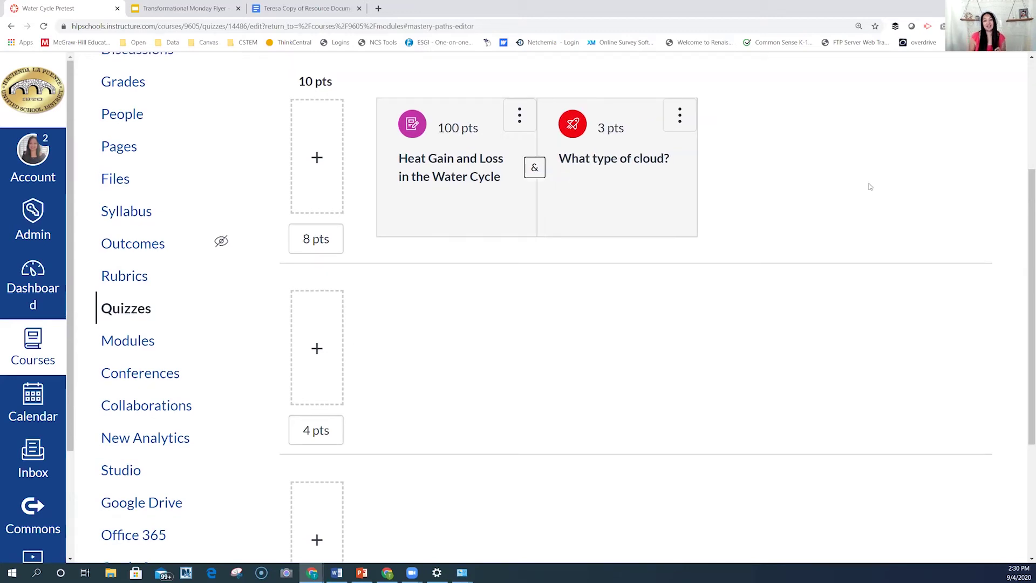
# Find the Clouds Practice assignment and add its first match to the 8 pts to 4 pts scoring range.
pyautogui.scroll(-2, 825, 222)
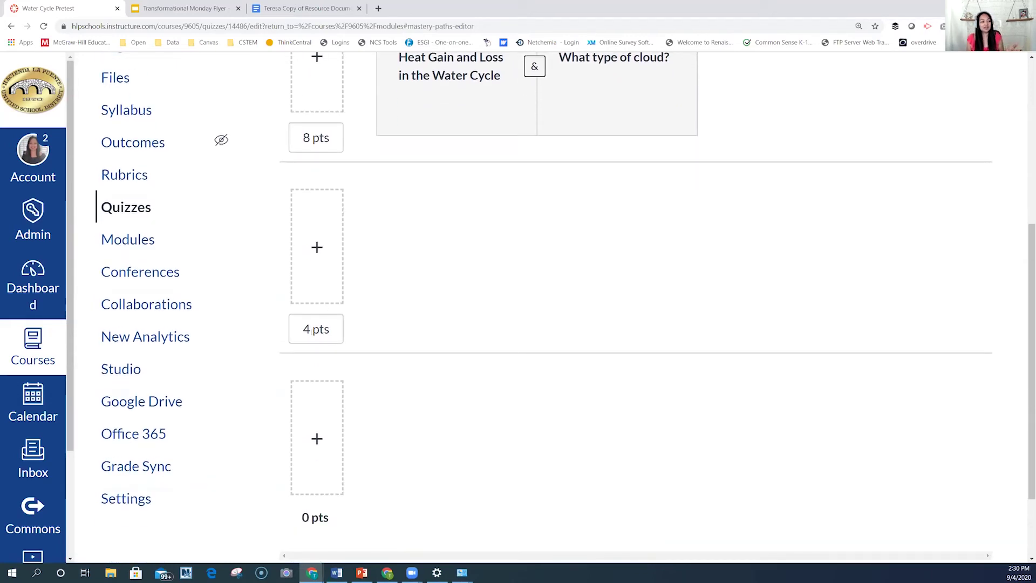
pyautogui.click(328, 322)
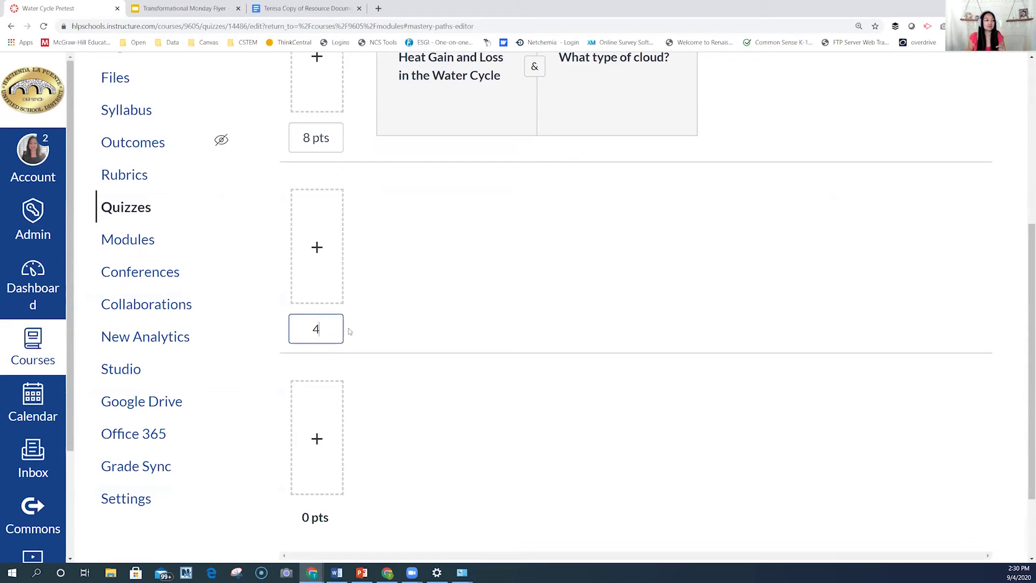
pyautogui.moveTo(584, 323); pyautogui.dragTo(588, 400)
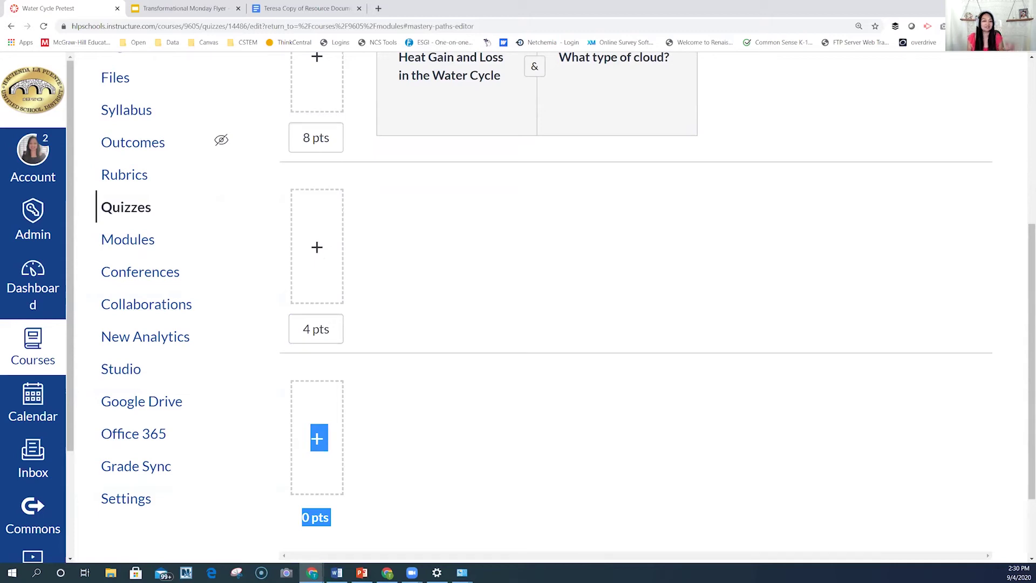
pyautogui.click(317, 247)
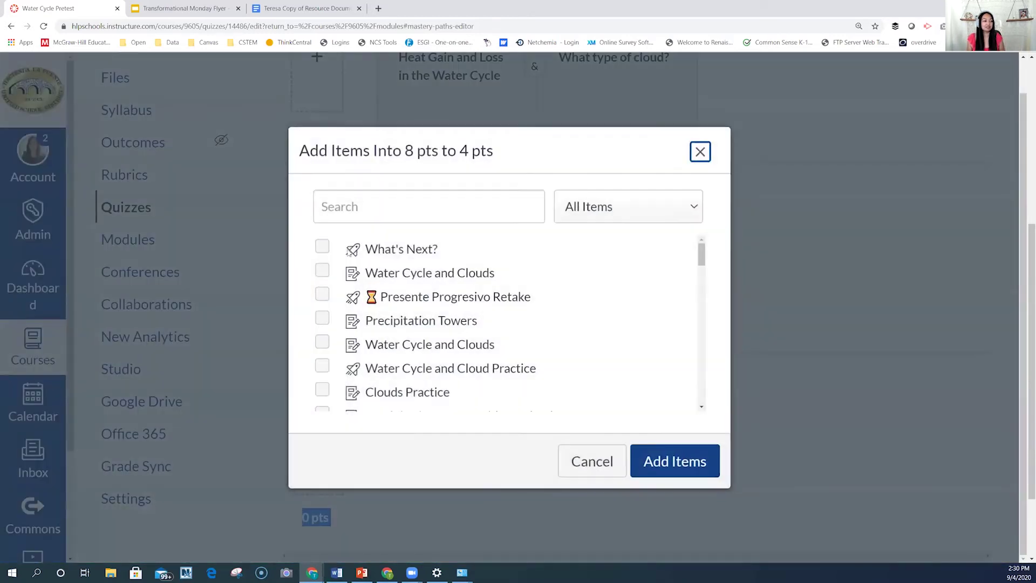
pyautogui.click(428, 208)
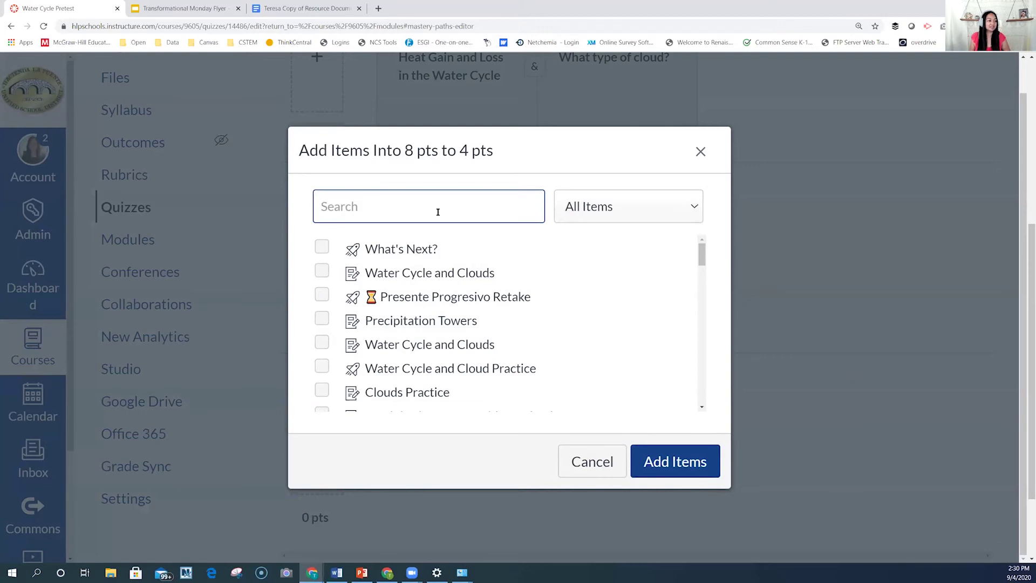
pyautogui.write('clpoo')
pyautogui.press('BackSpace')
pyautogui.press('BackSpace')
pyautogui.press('BackSpace')
pyautogui.write('ouds ')
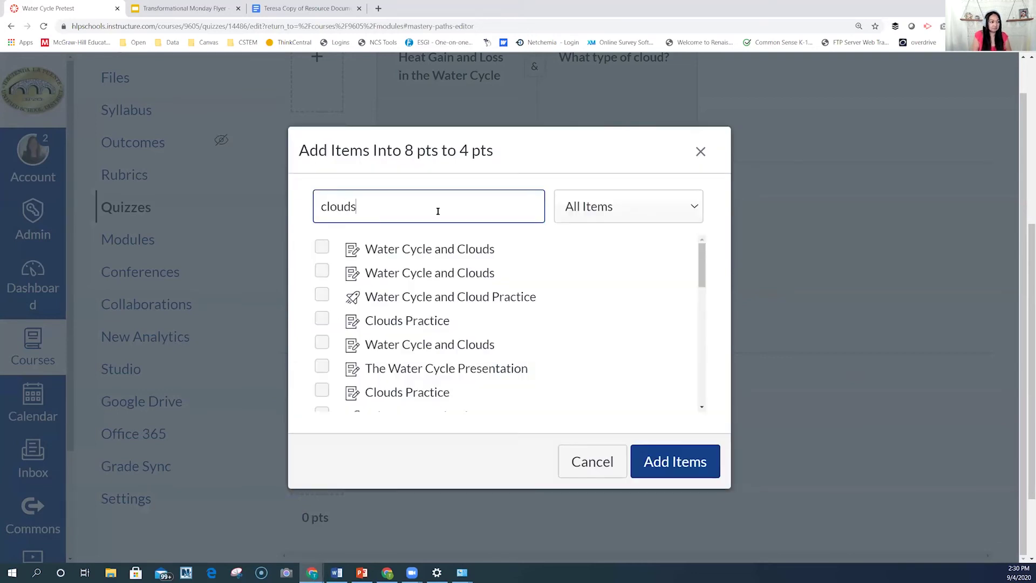
pyautogui.write('prac')
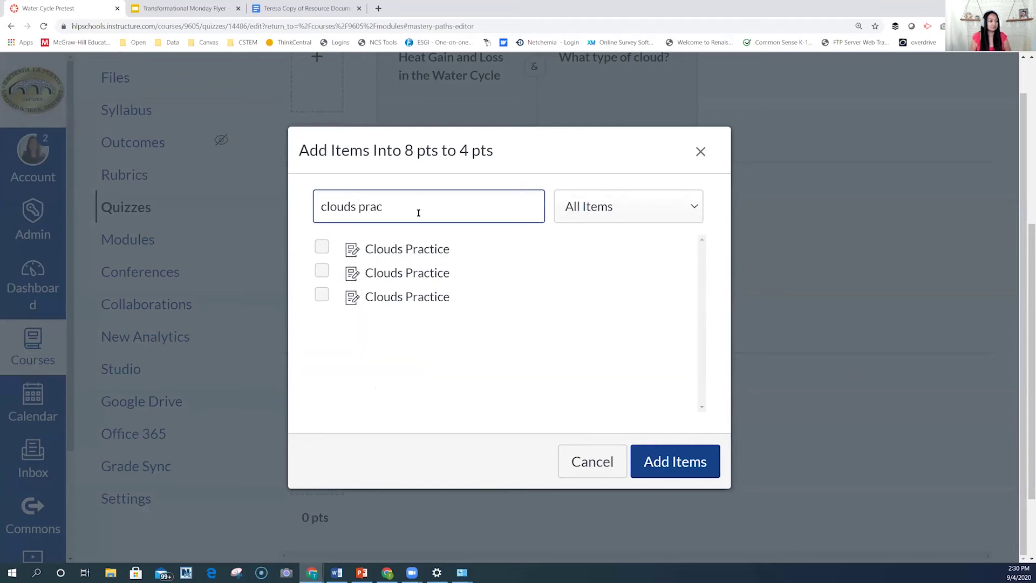
pyautogui.click(322, 246)
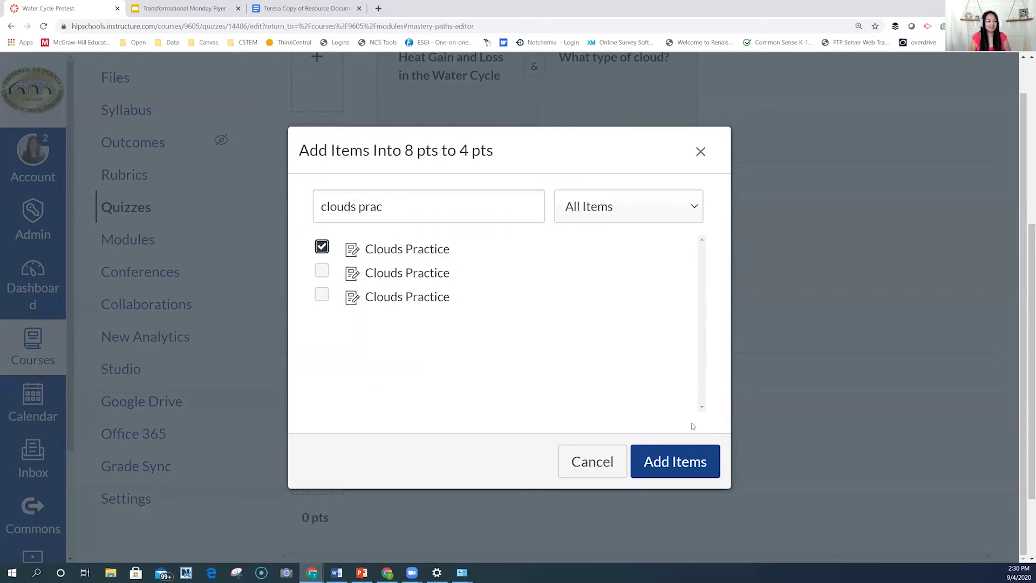
pyautogui.click(685, 460)
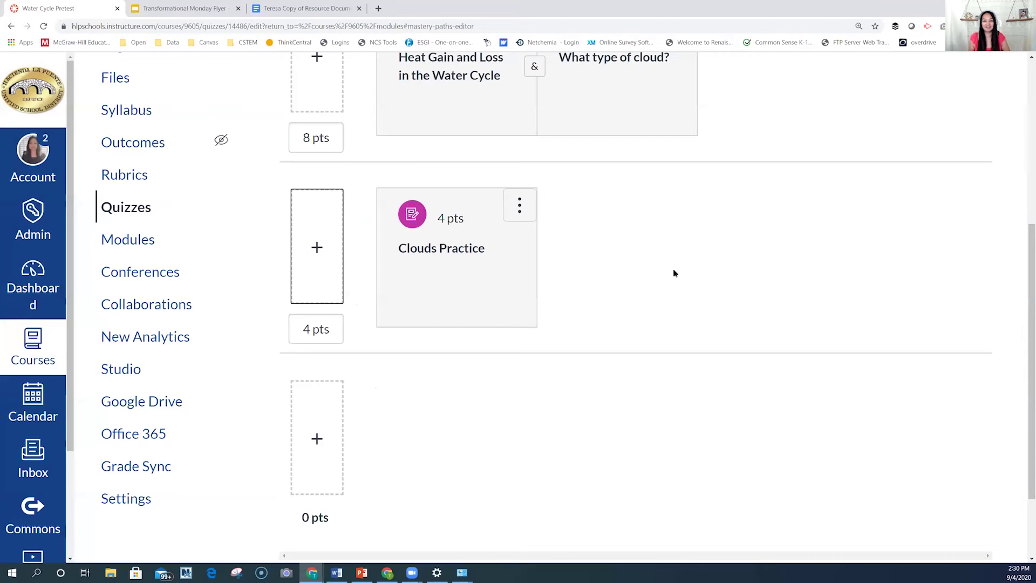
# Add the first Water Cycle and Clouds assignment to the 8 pts to 4 pts scoring range.
pyautogui.click(320, 261)
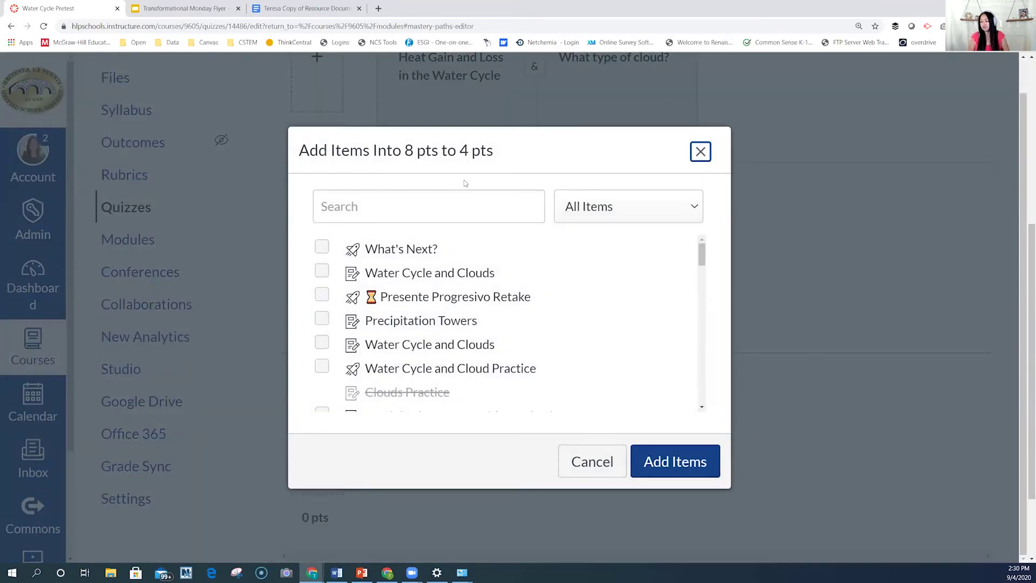
pyautogui.click(452, 199)
pyautogui.write('waty')
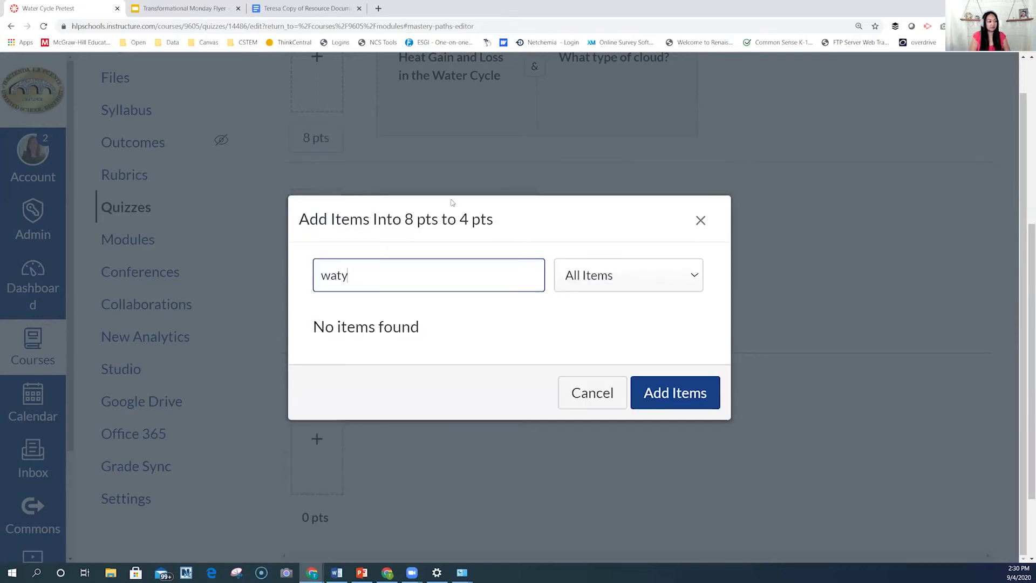
pyautogui.press('BackSpace')
pyautogui.write('er cy')
pyautogui.click(323, 247)
pyautogui.click(676, 461)
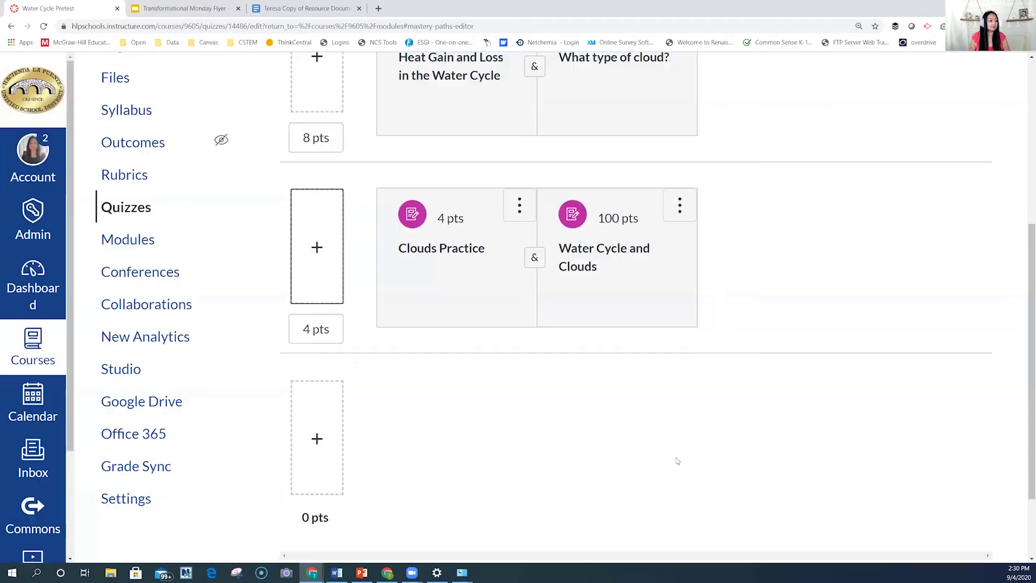
# Add the first Water Cycle Practice assignment to the 8 pts to 4 pts scoring range.
pyautogui.click(316, 261)
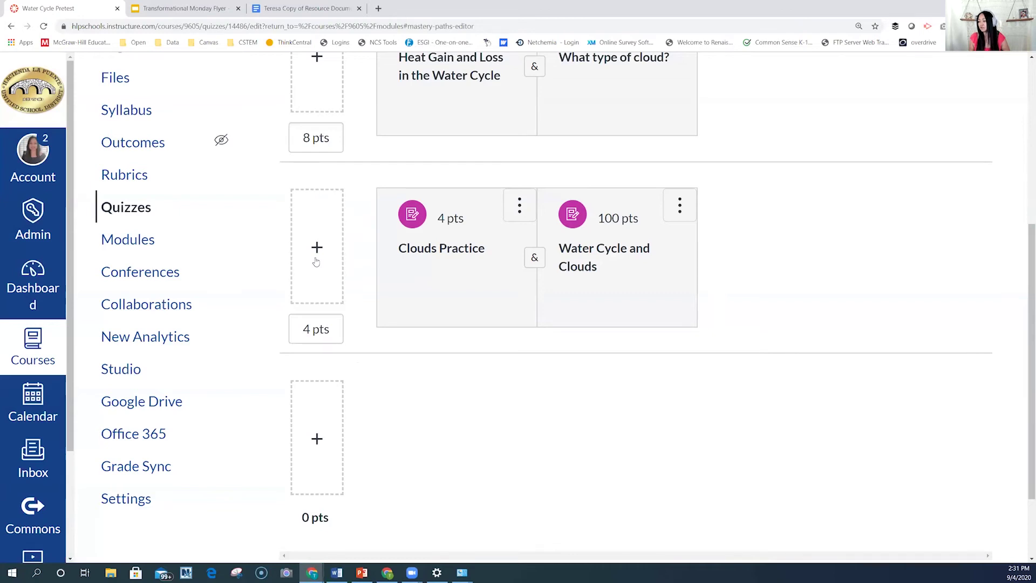
pyautogui.click(351, 246)
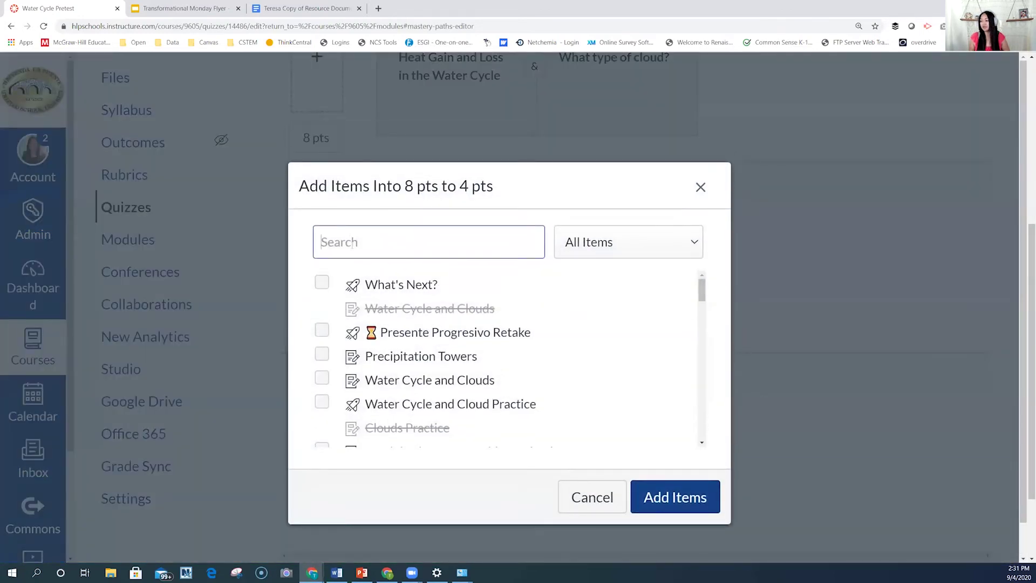
pyautogui.write('water cycle')
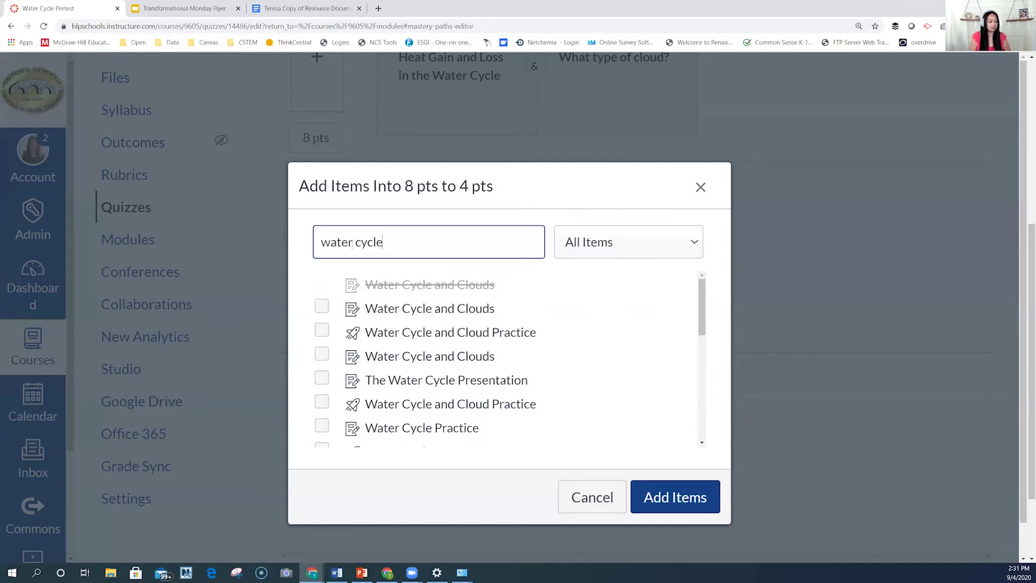
pyautogui.write(' pra')
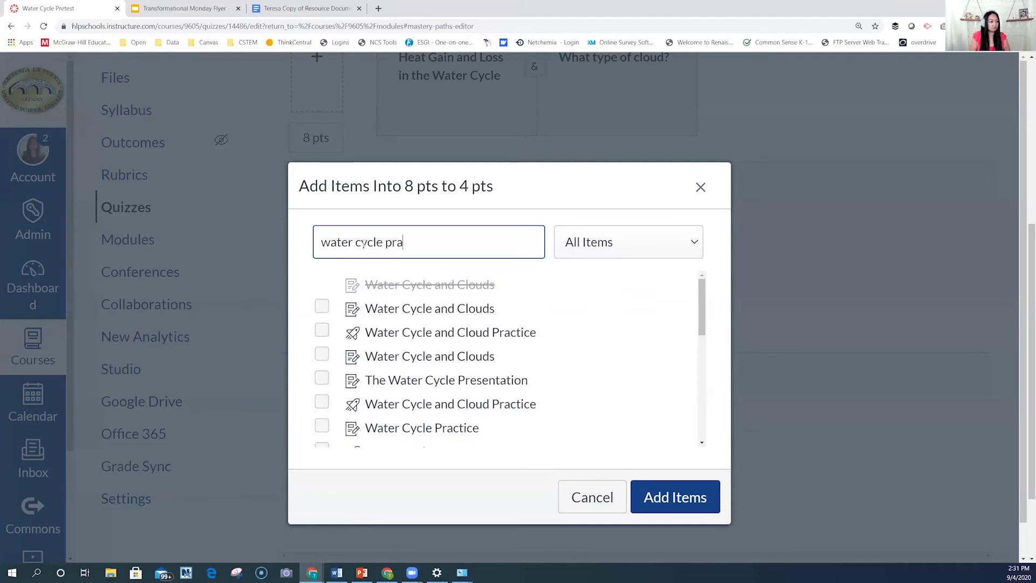
pyautogui.click(327, 280)
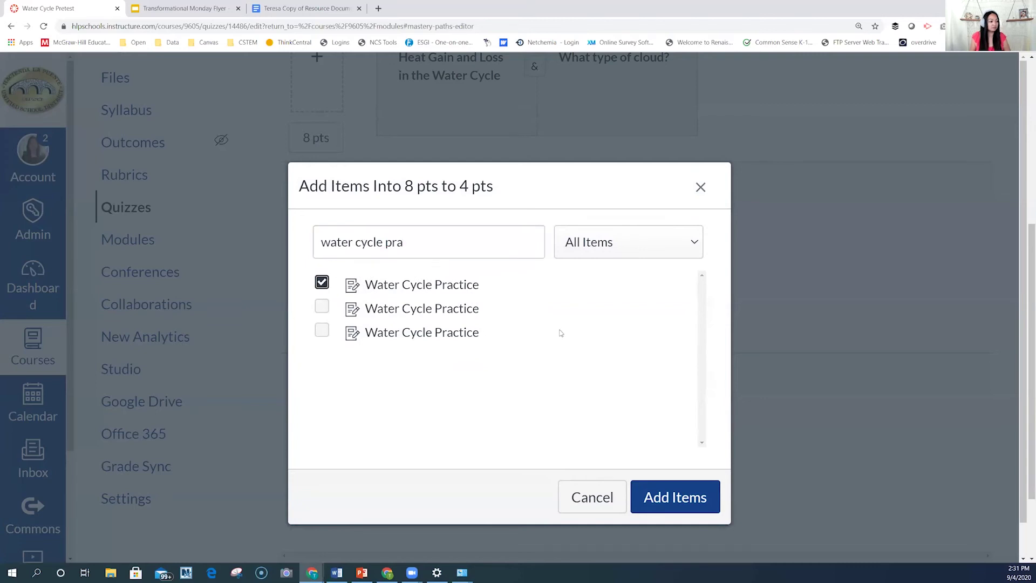
pyautogui.click(671, 497)
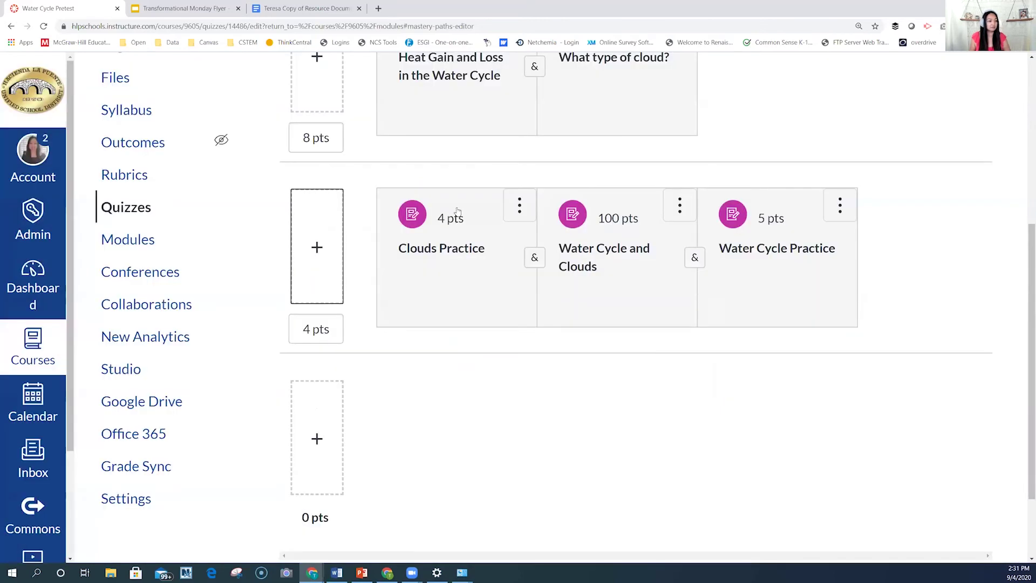
# Add the first Water Cycle and Cloud Practice quiz to the 8 pts to 4 pts scoring range.
pyautogui.click(318, 260)
pyautogui.click(396, 209)
pyautogui.write('water ')
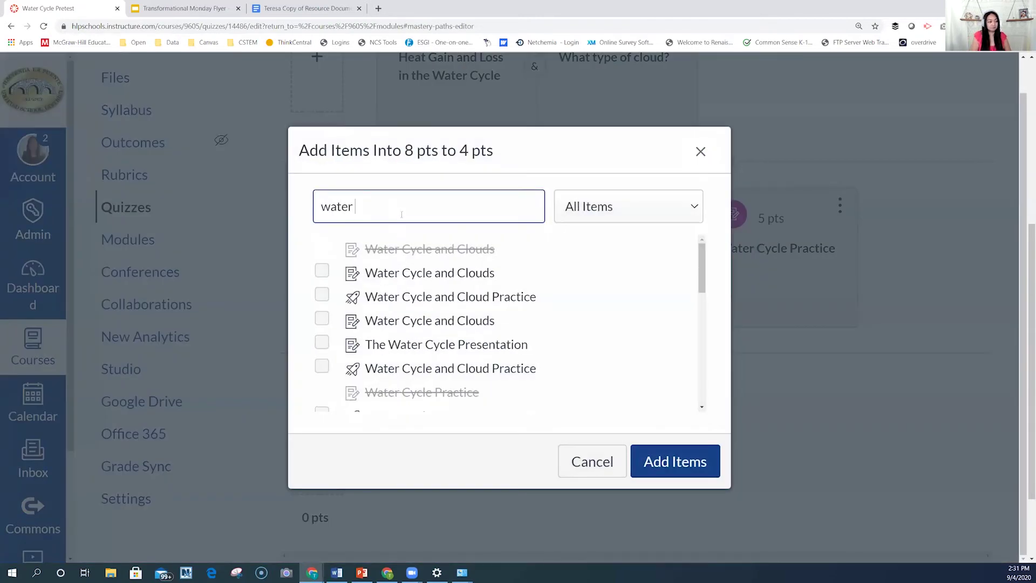
pyautogui.write('cyc')
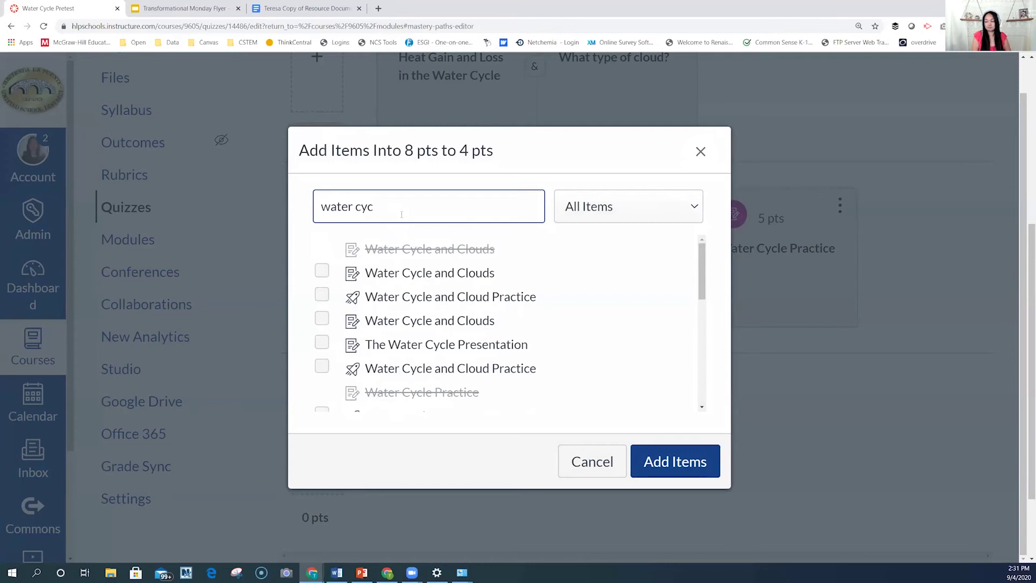
pyautogui.write('le an')
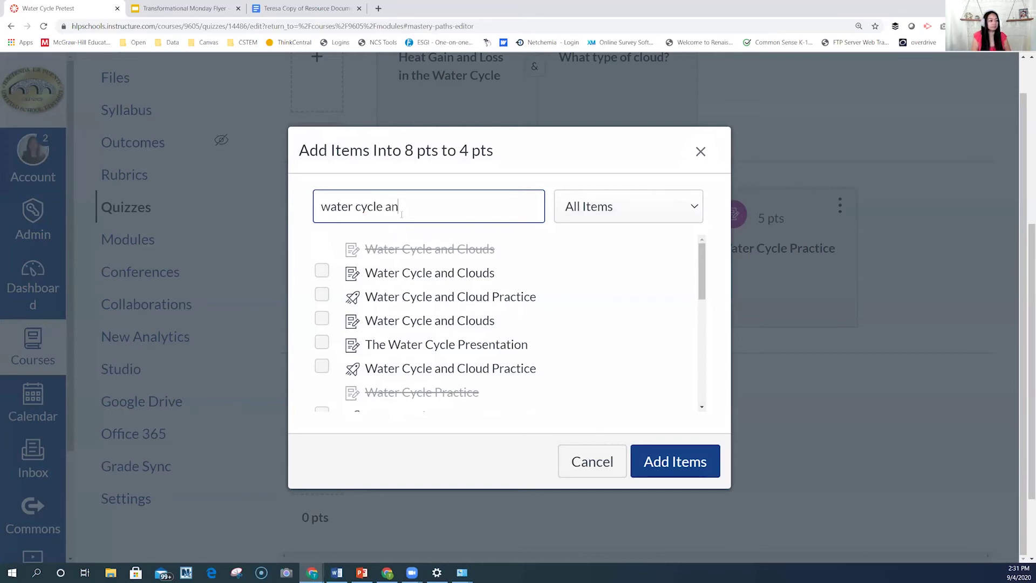
pyautogui.write('d')
pyautogui.click(321, 294)
pyautogui.click(673, 475)
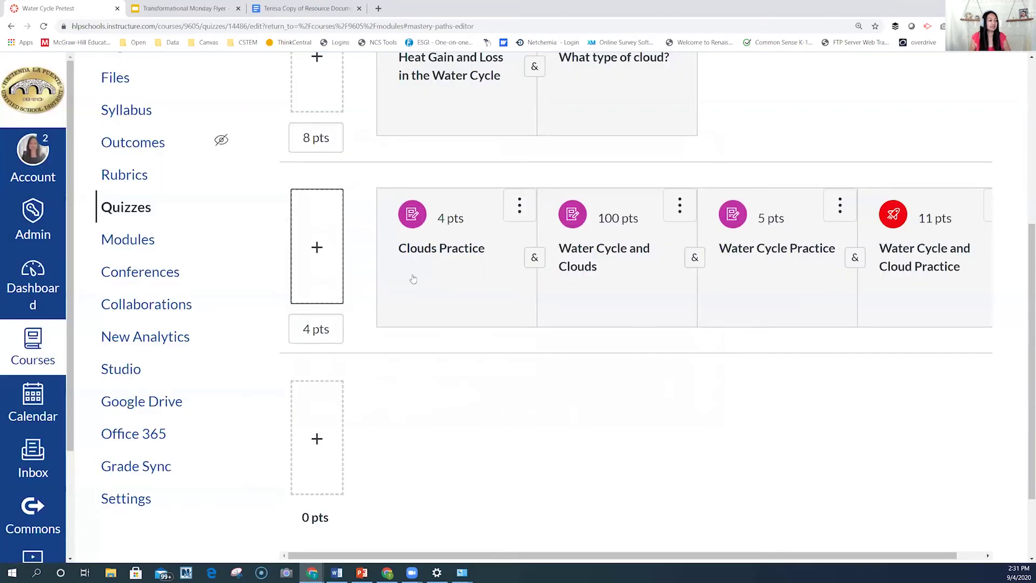
# Add the first A Day in the Life of a Water Droplet discussion to the 8 pts to 4 pts scoring range.
pyautogui.click(316, 258)
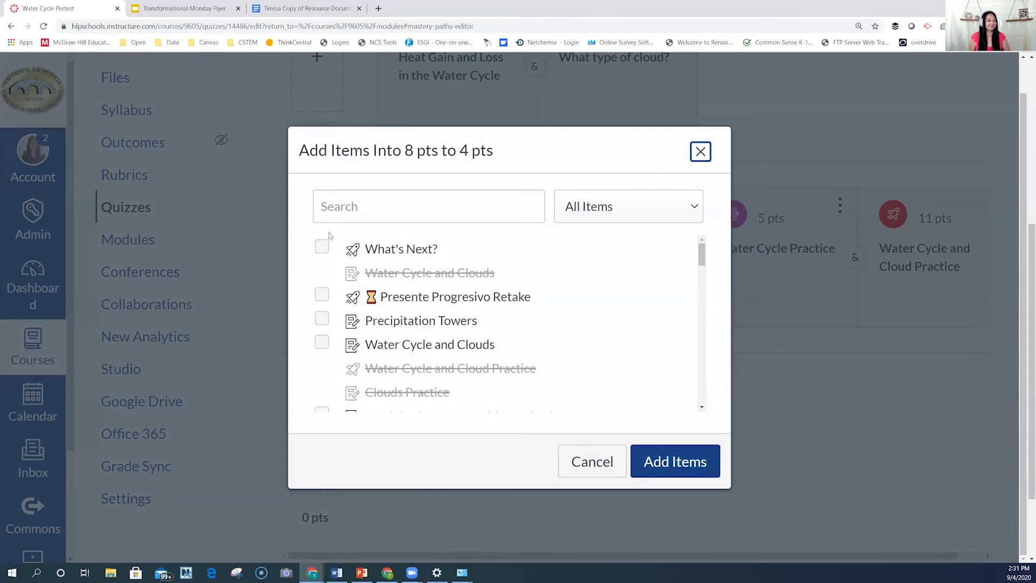
pyautogui.write('a day')
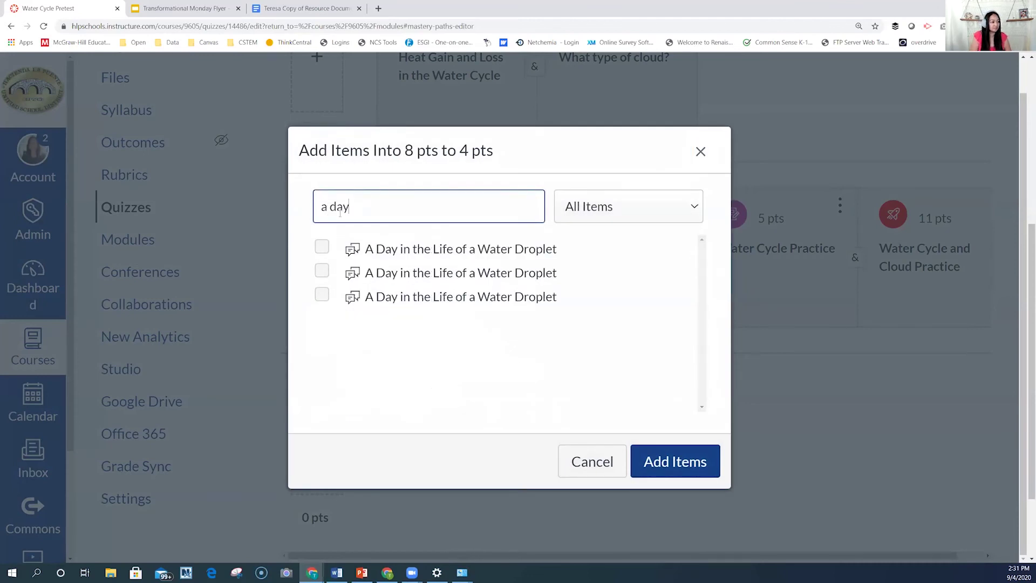
pyautogui.click(322, 246)
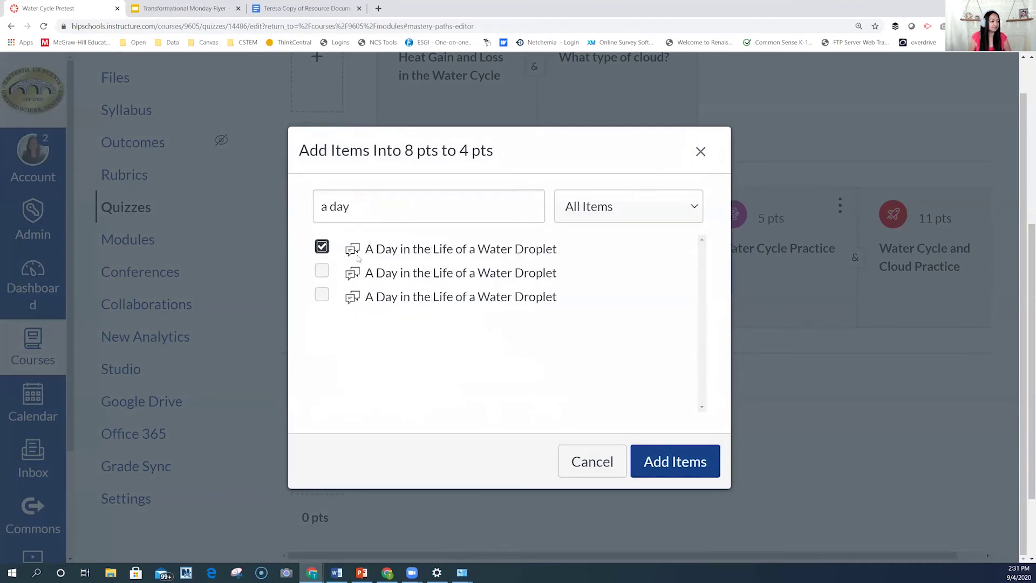
pyautogui.click(667, 464)
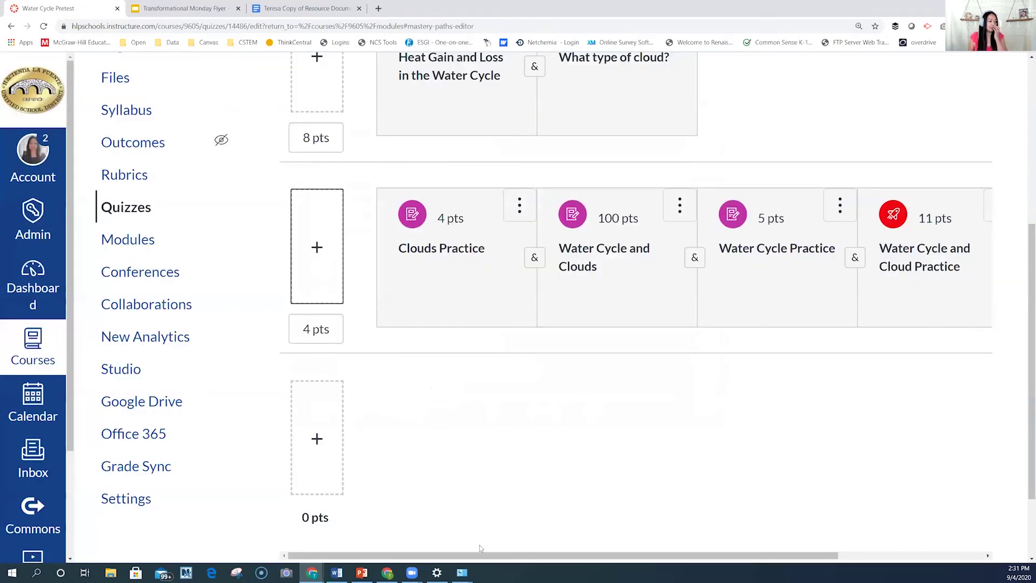
# Reorder the 8 pts to 4 pts range so Water Cycle Practice comes first, followed by Water Cycle and Cloud Practice.
pyautogui.moveTo(485, 559); pyautogui.dragTo(578, 563)
pyautogui.hotkey('ctrl', '-')
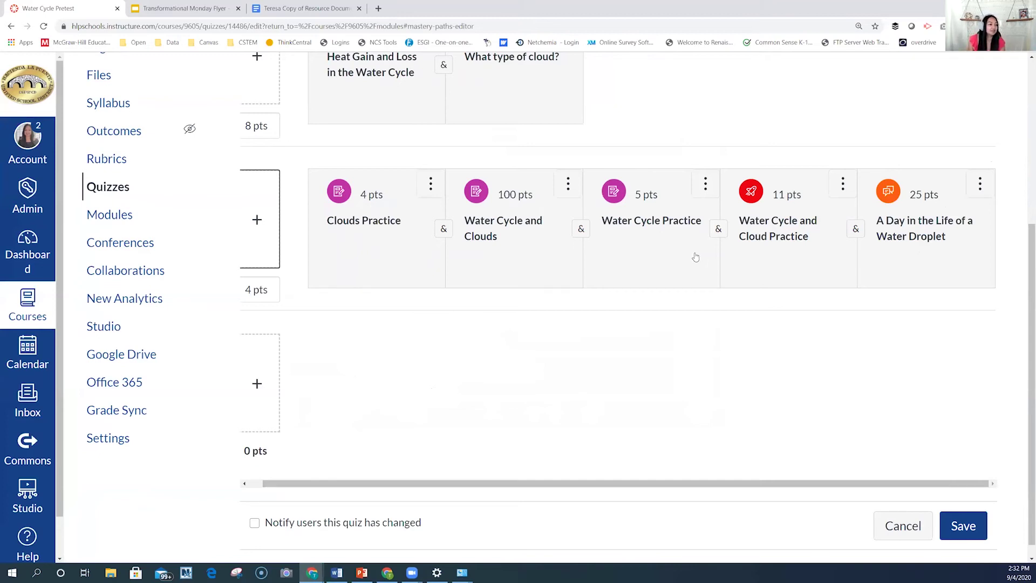
pyautogui.click(785, 242)
pyautogui.moveTo(785, 242); pyautogui.dragTo(629, 218)
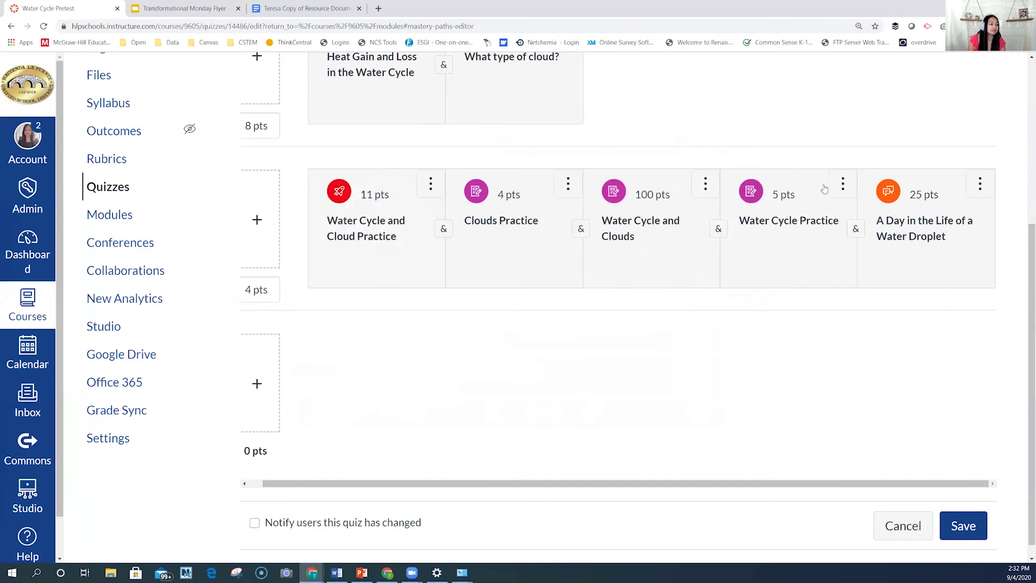
pyautogui.moveTo(794, 241); pyautogui.dragTo(564, 227)
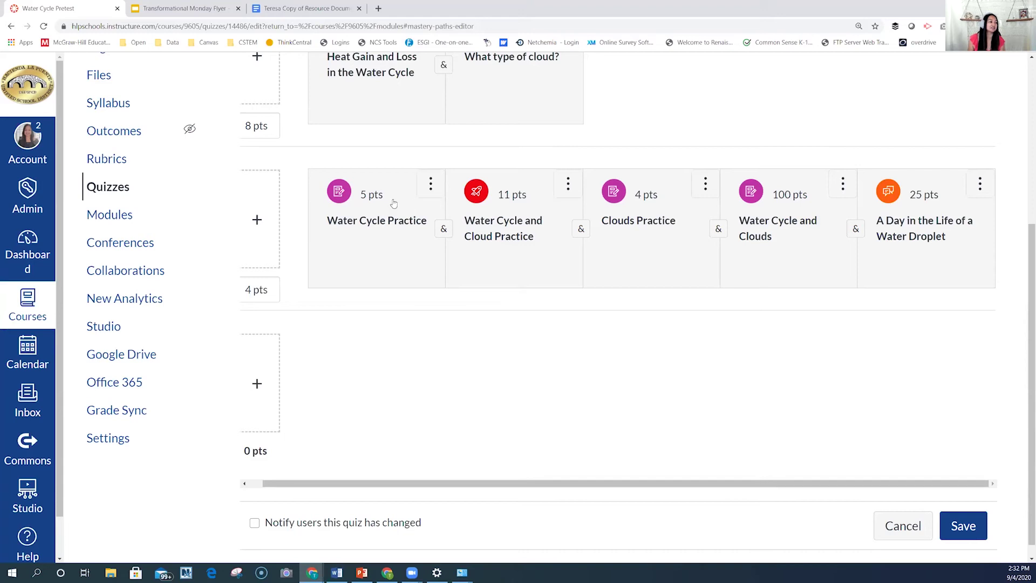
pyautogui.moveTo(372, 209); pyautogui.dragTo(392, 196)
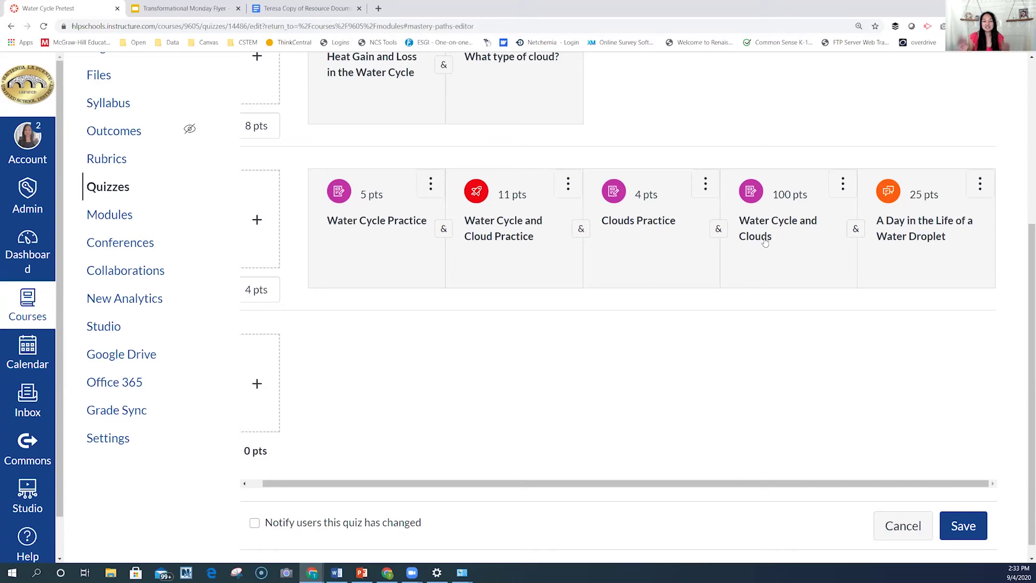
# Try the "or" connector between Clouds Practice and Water Cycle and Clouds twice, restoring it to "&" each time.
pyautogui.scroll(2, 765, 243)
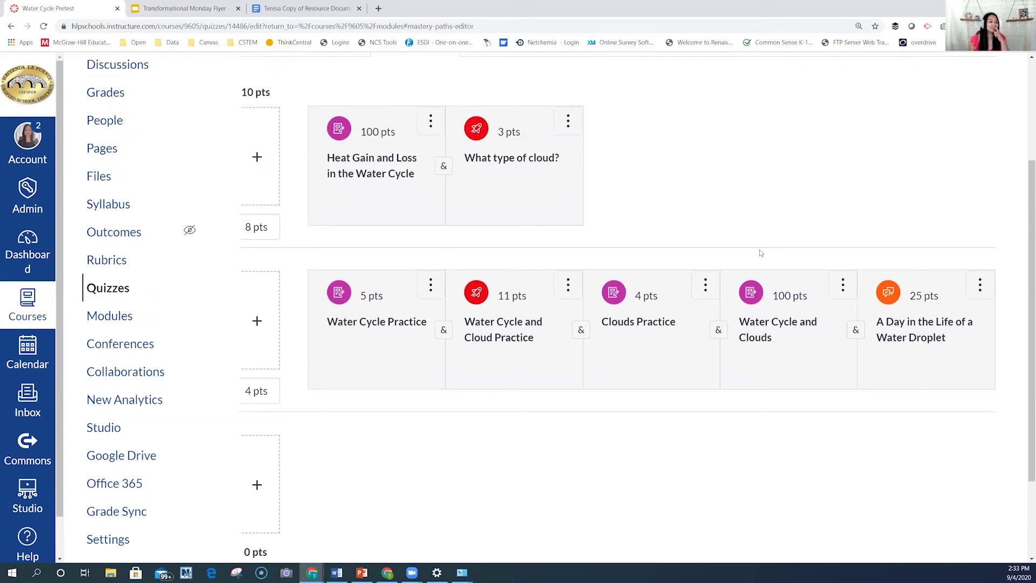
pyautogui.scroll(-2, 761, 253)
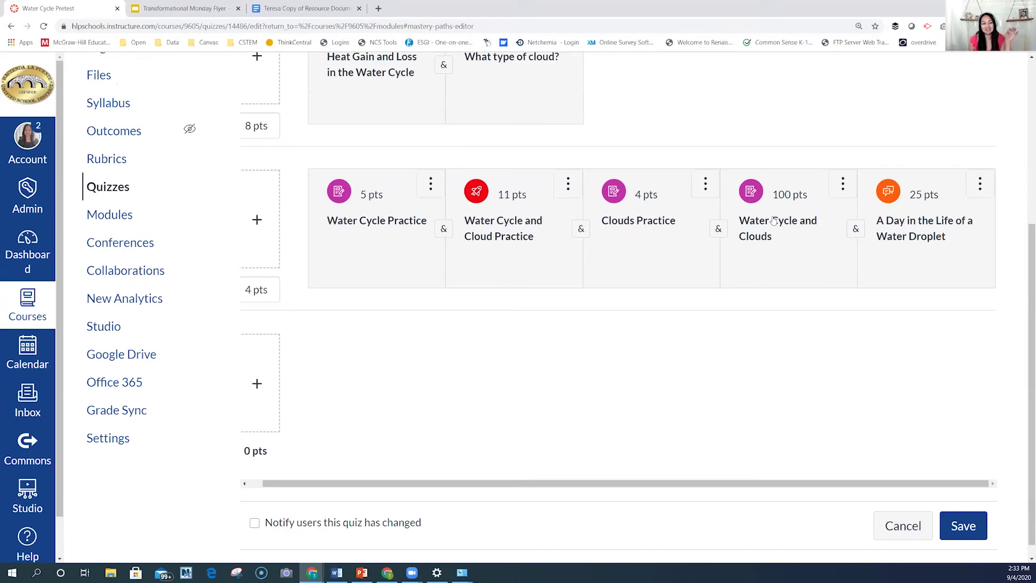
pyautogui.click(718, 229)
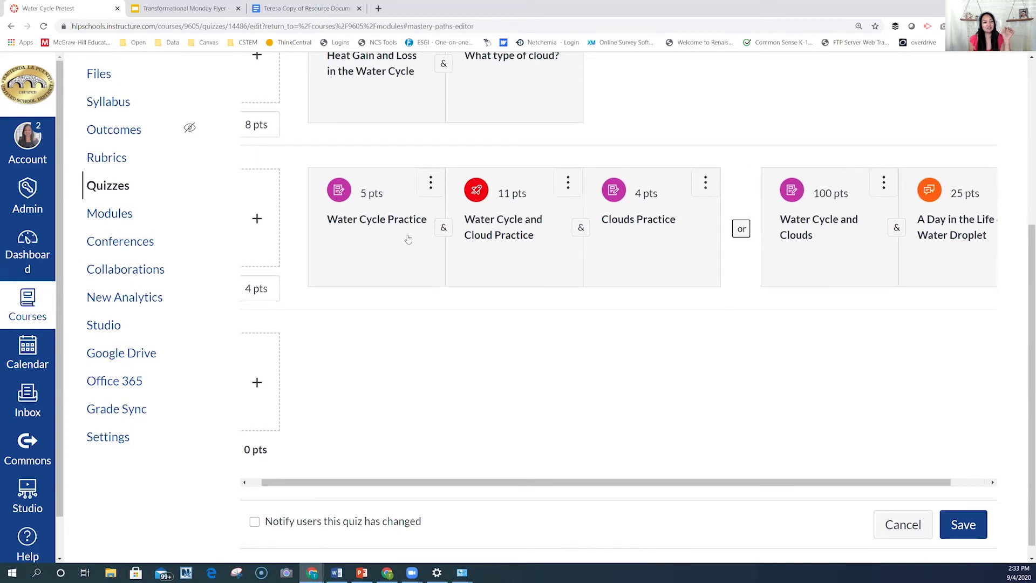
pyautogui.moveTo(779, 484); pyautogui.dragTo(825, 486)
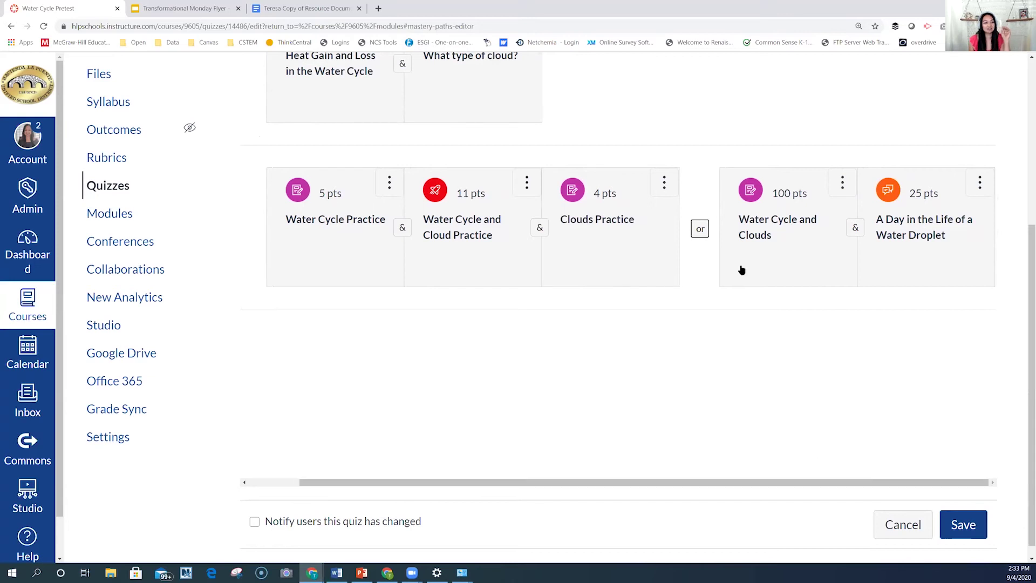
pyautogui.click(700, 229)
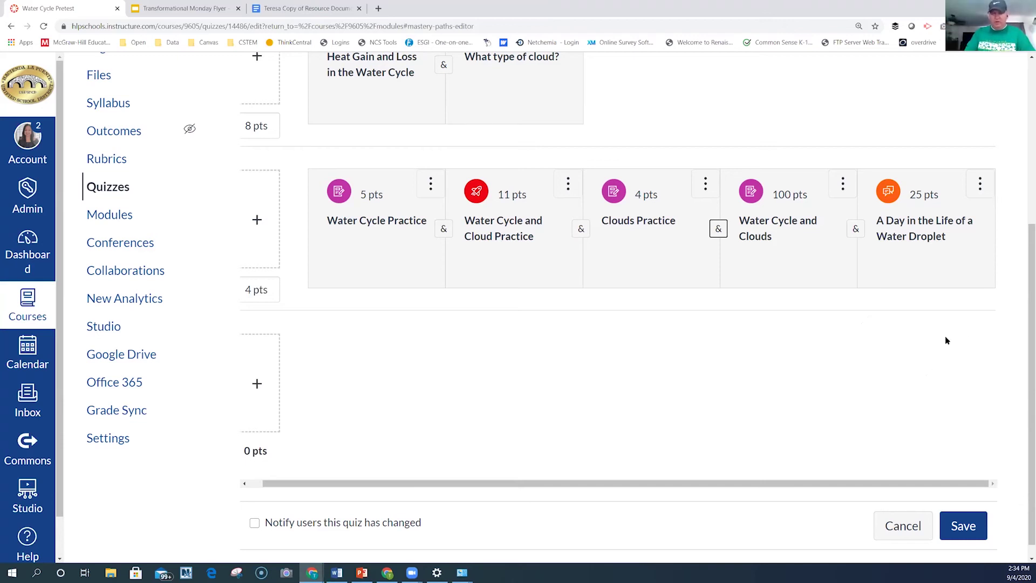
pyautogui.click(718, 229)
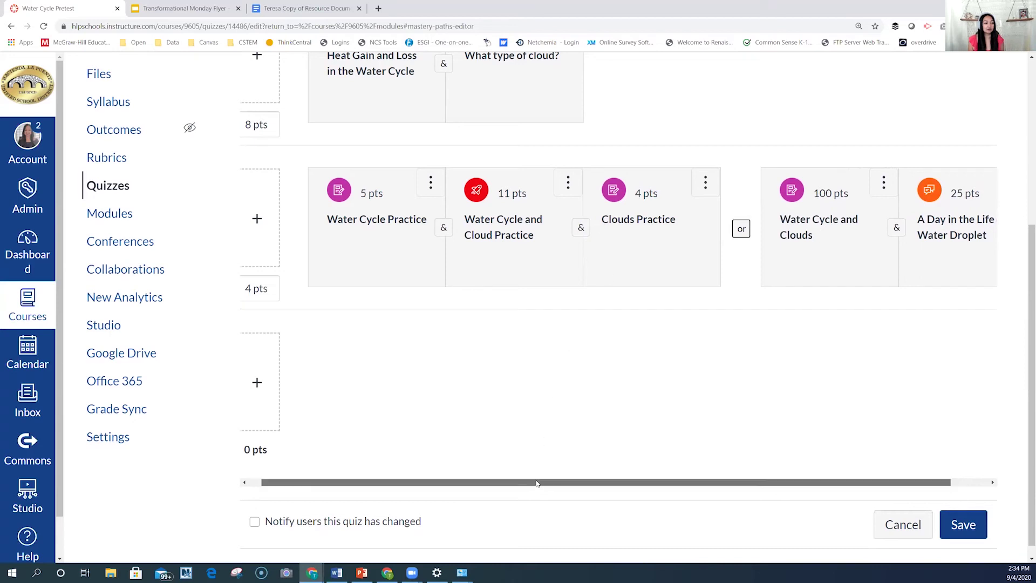
pyautogui.moveTo(537, 482); pyautogui.dragTo(576, 482)
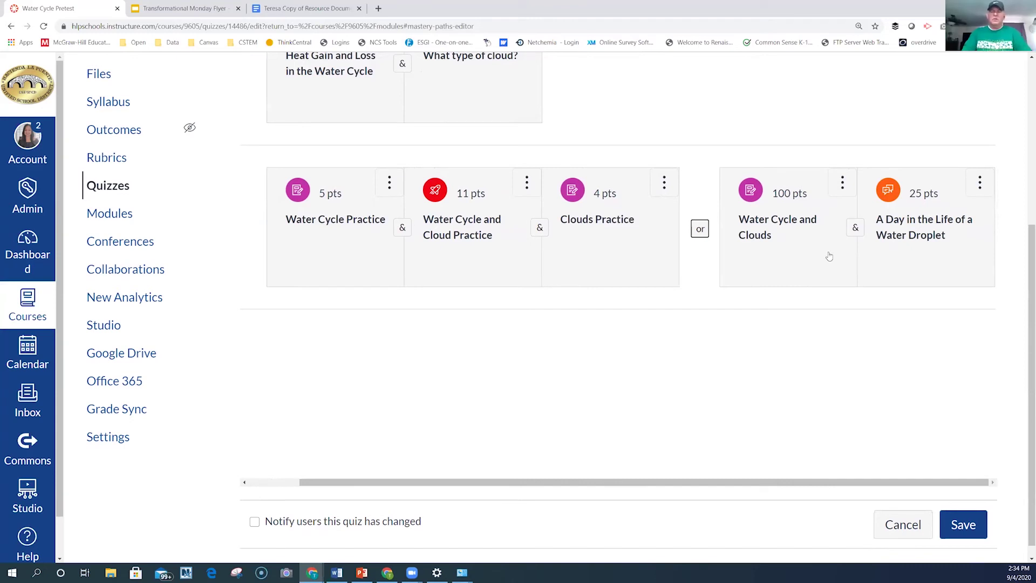
pyautogui.click(700, 230)
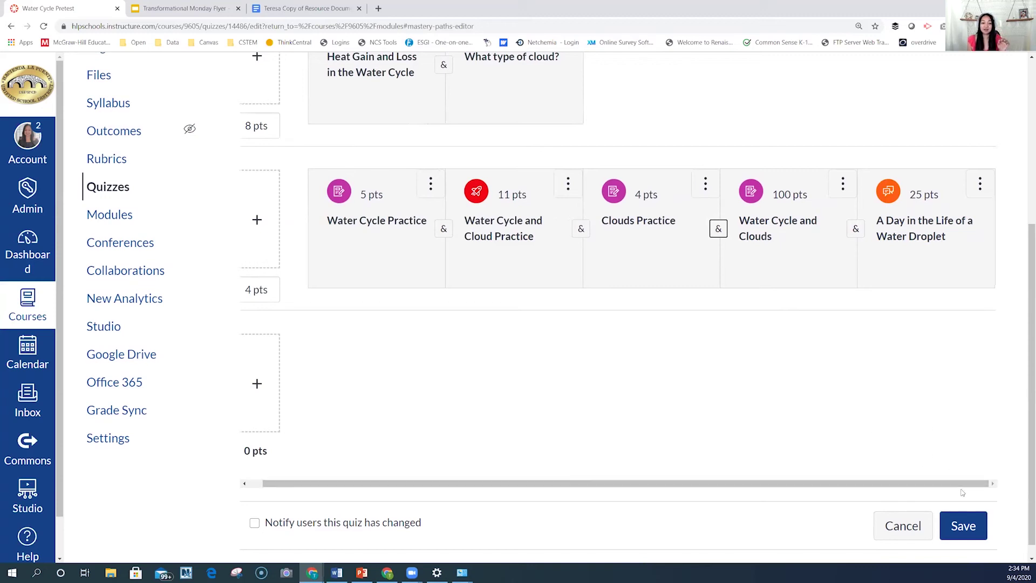
# Save the Water Cycle Pretest with its Mastery Paths and return to the course's modules list.
pyautogui.click(973, 533)
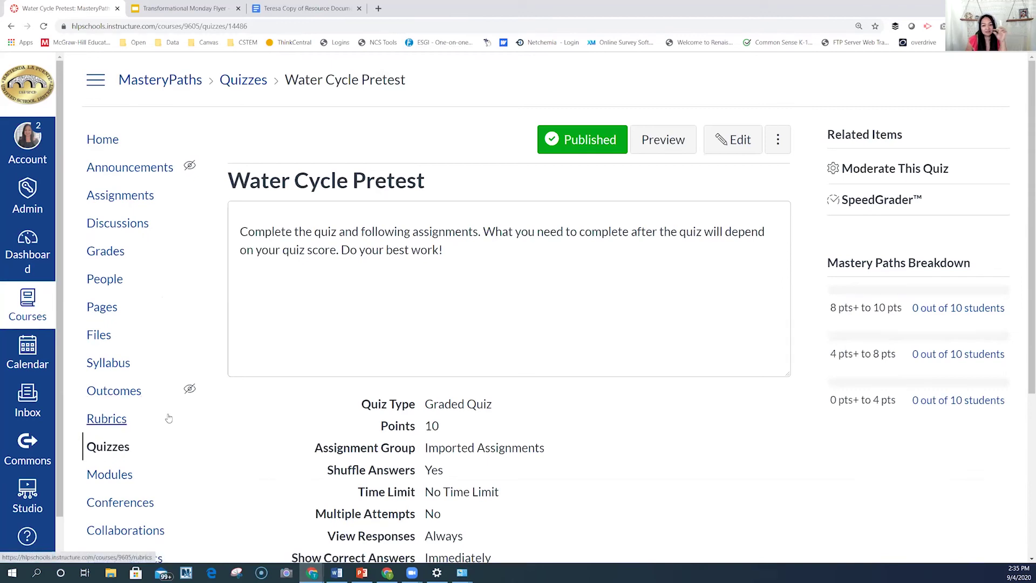
pyautogui.click(109, 475)
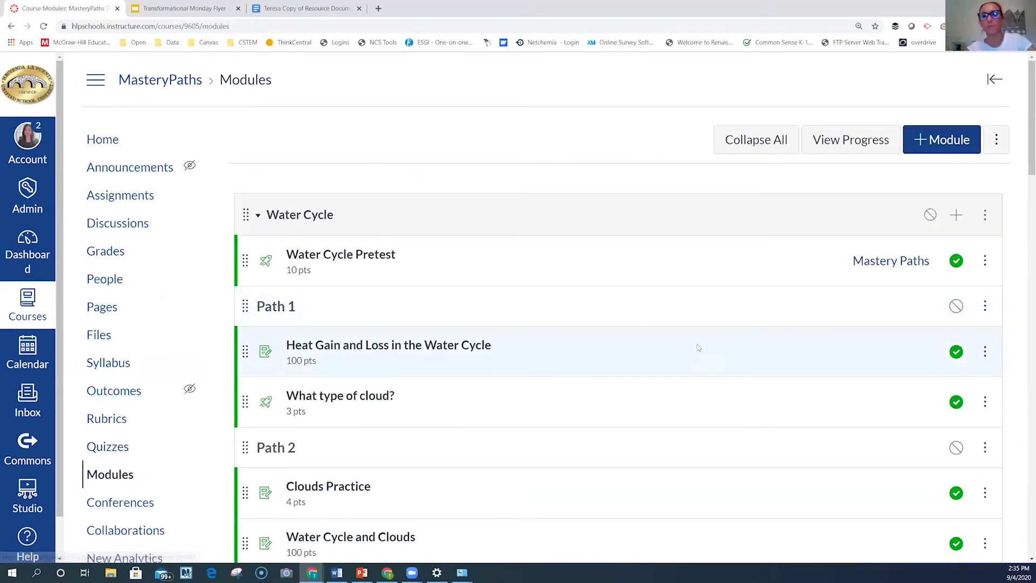
pyautogui.hotkey('ctrl', '-')
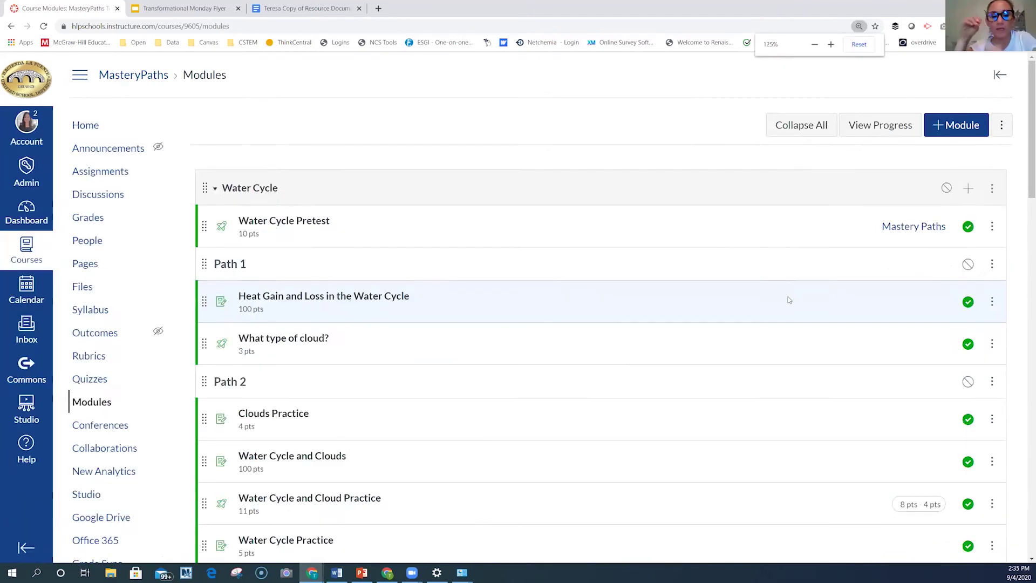
pyautogui.scroll(-1, 789, 300)
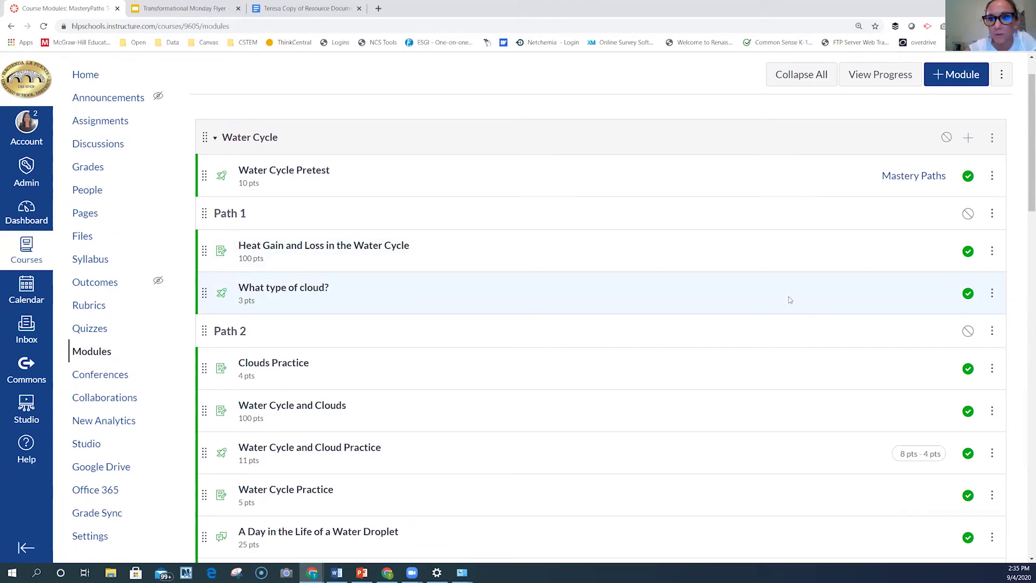
# Reopen the pretest's Mastery Paths, try "or" between Water Cycle and Cloud Practice and Clouds Practice, and return to the modules without saving.
pyautogui.click(919, 181)
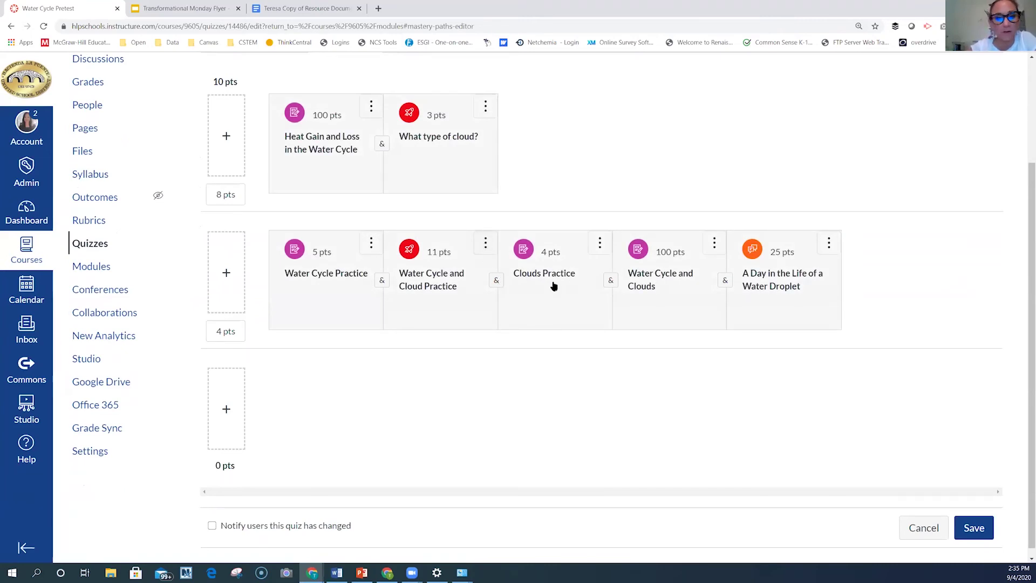
pyautogui.click(498, 281)
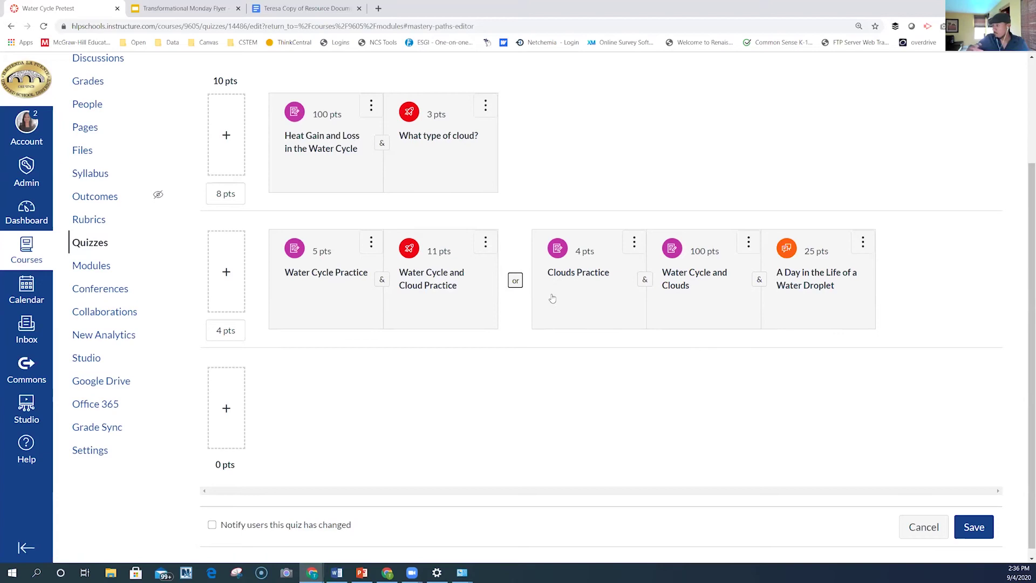
pyautogui.scroll(1, 87, 251)
pyautogui.click(91, 315)
# Unpublish the New Path text header in the Water Cycle module.
pyautogui.scroll(-7, 303, 305)
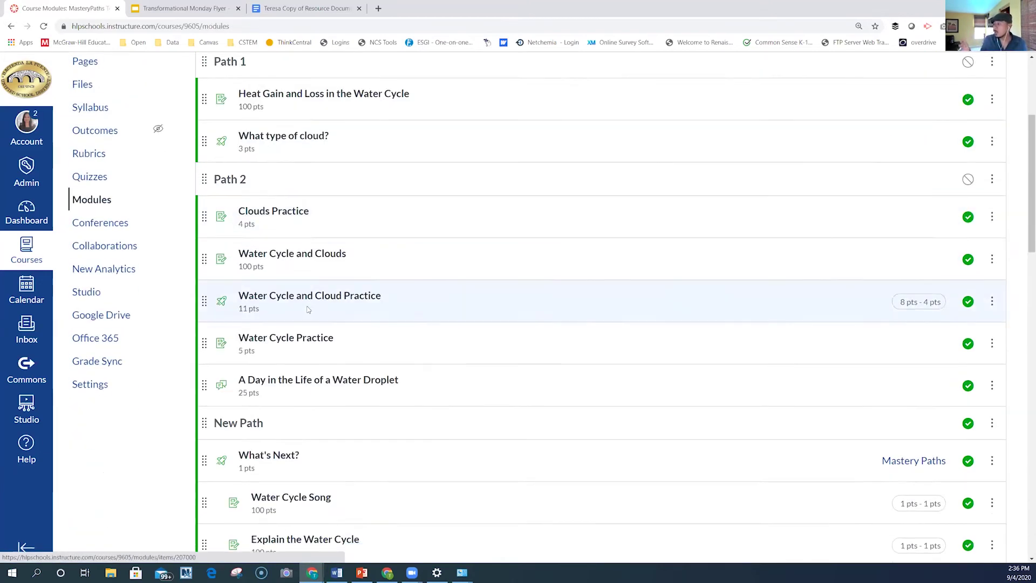
pyautogui.scroll(-9, 311, 311)
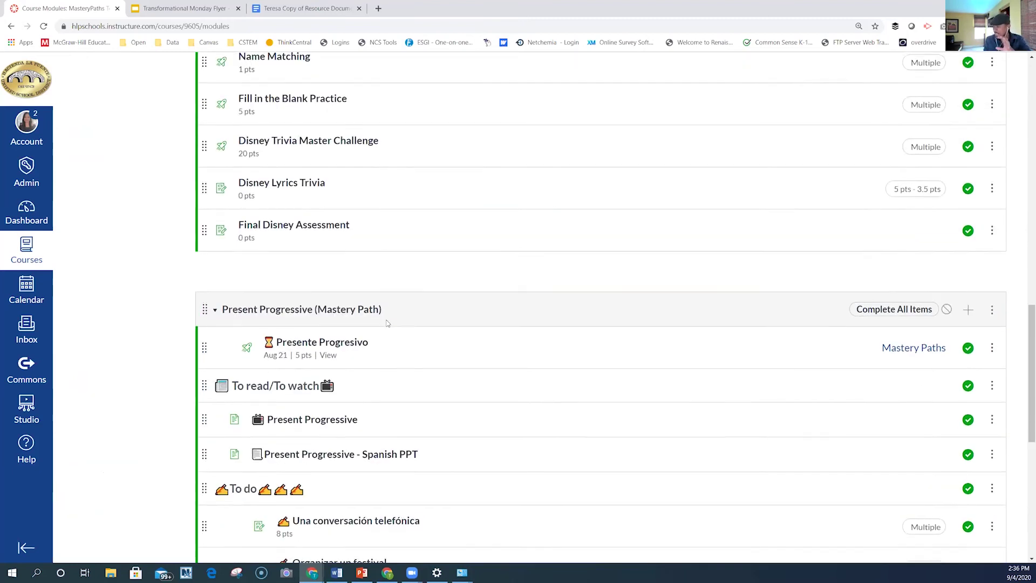
pyautogui.scroll(11, 387, 323)
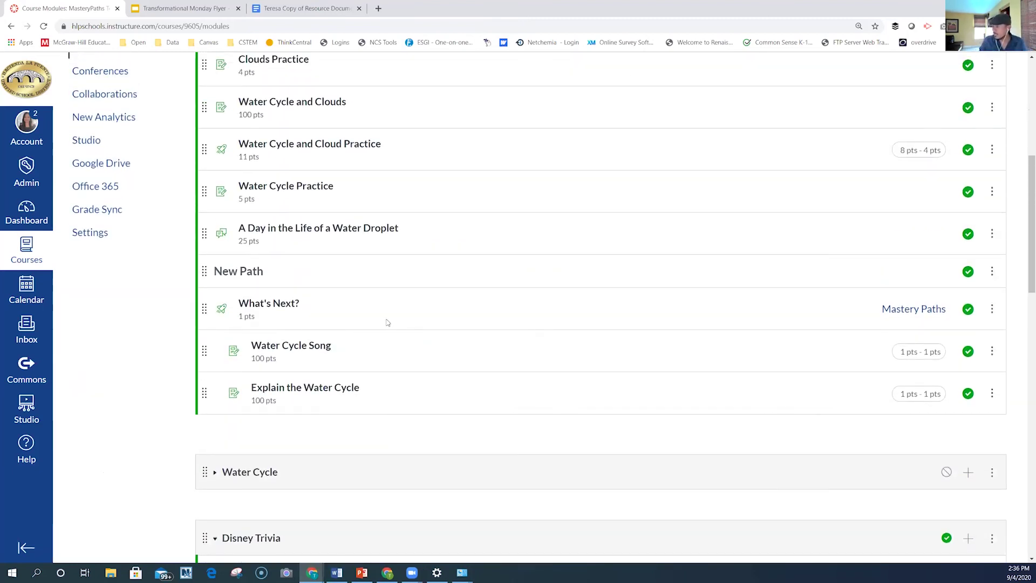
pyautogui.scroll(1, 389, 324)
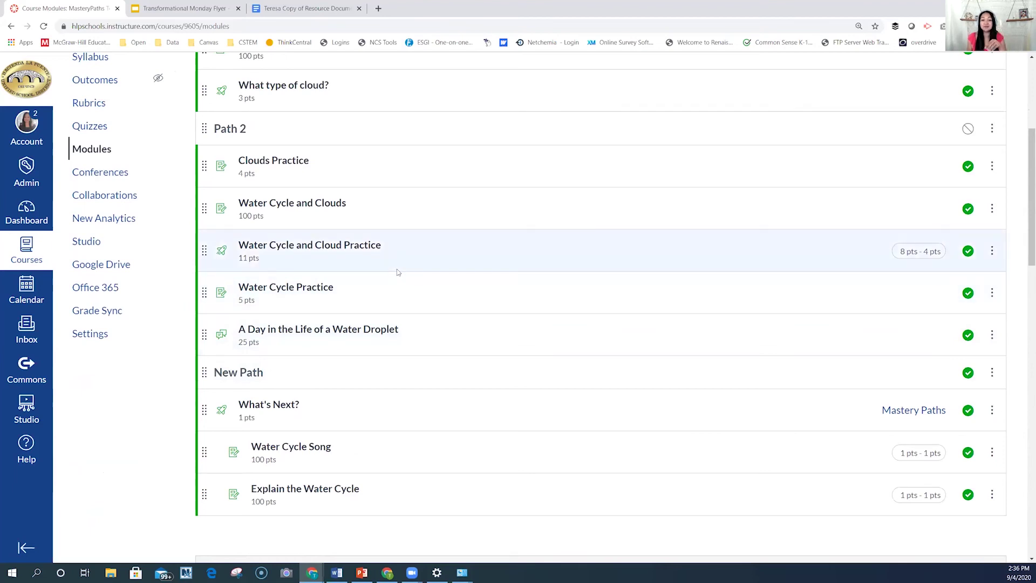
pyautogui.scroll(-2, 375, 278)
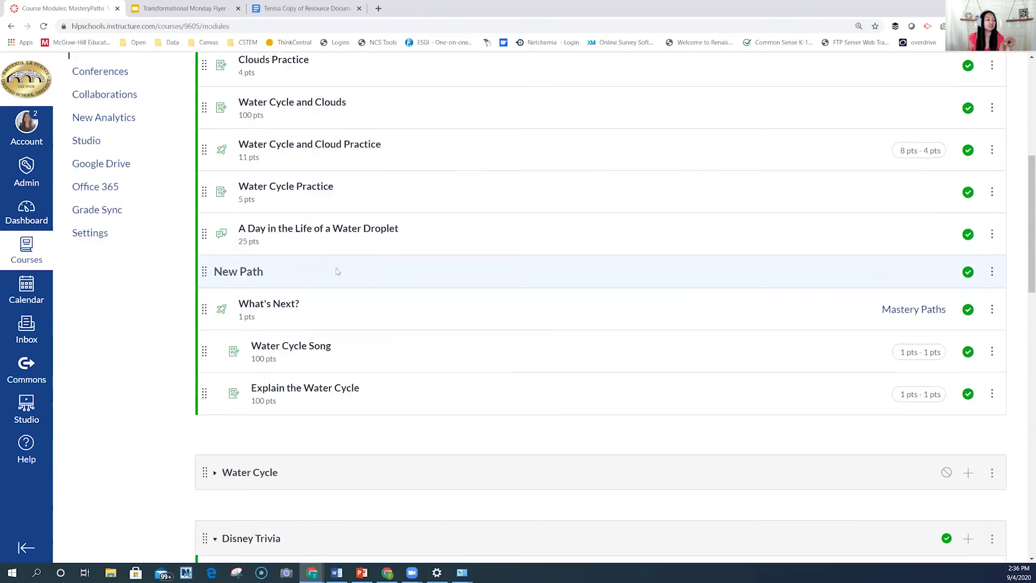
pyautogui.click(969, 271)
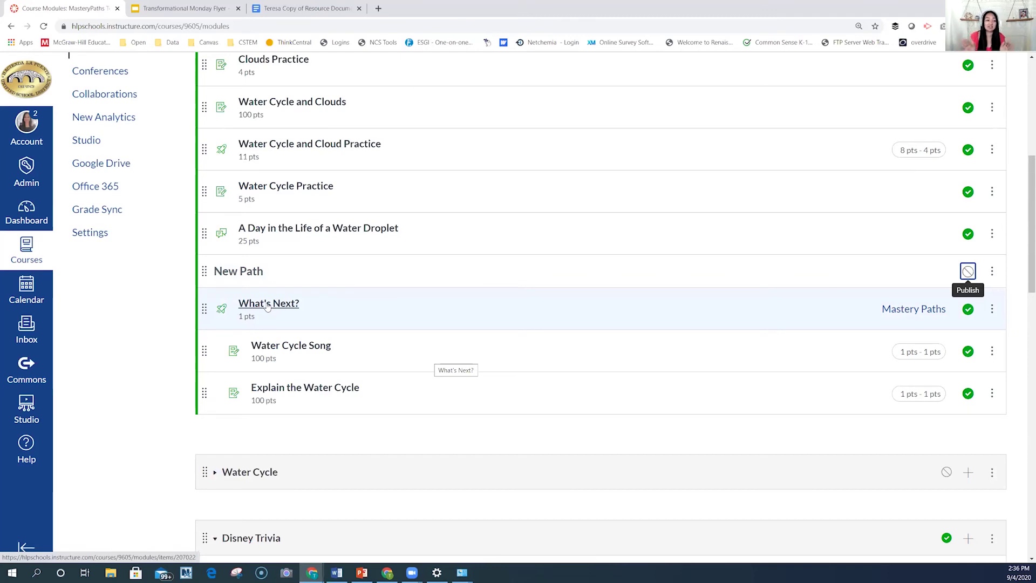
pyautogui.hotkey('ctrl', 'shift', 'Tab')
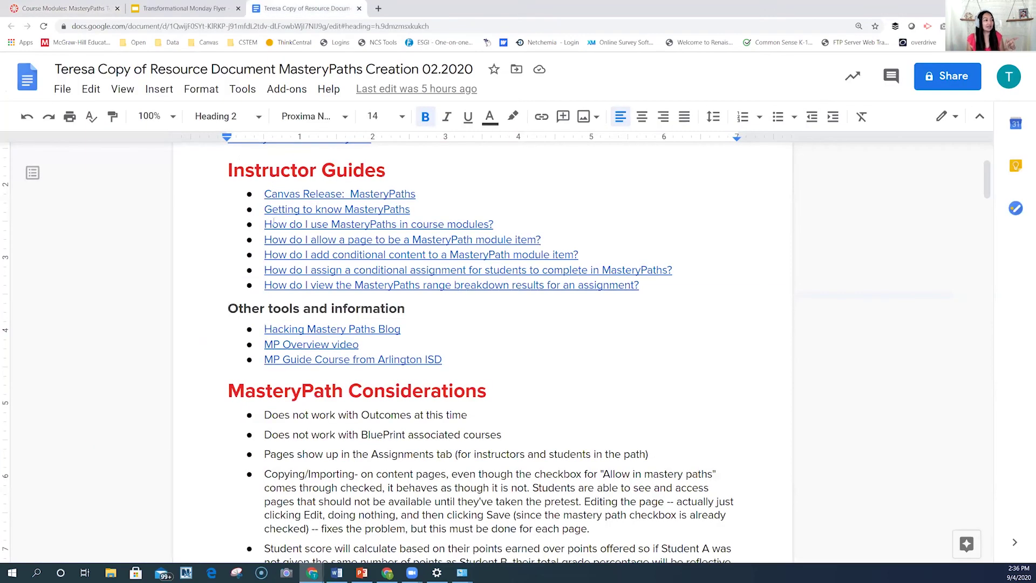
pyautogui.click(171, 8)
pyautogui.click(73, 9)
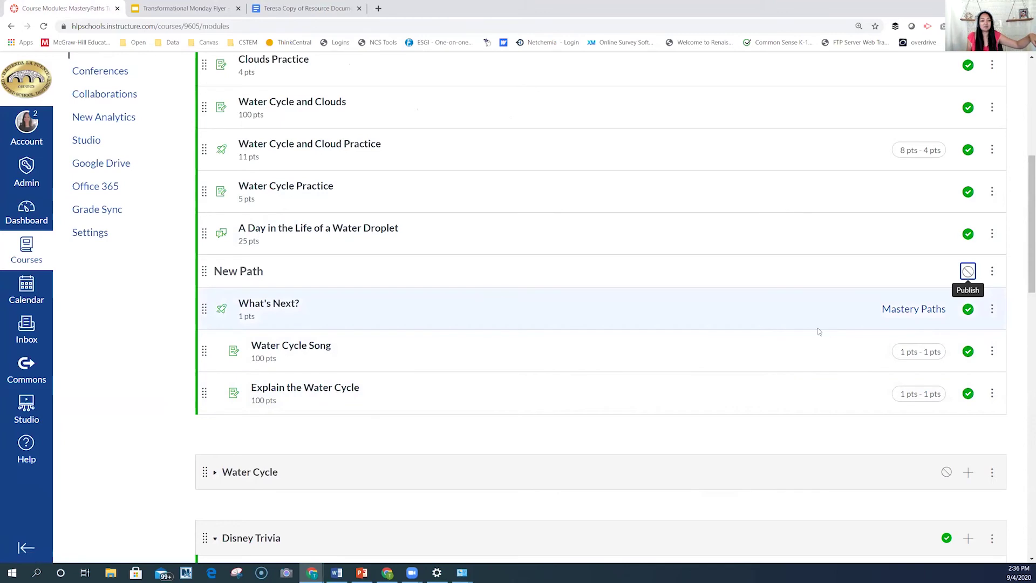
# Examine the item choices in the What's Next? quiz's Mastery Paths and return to the modules list.
pyautogui.click(896, 312)
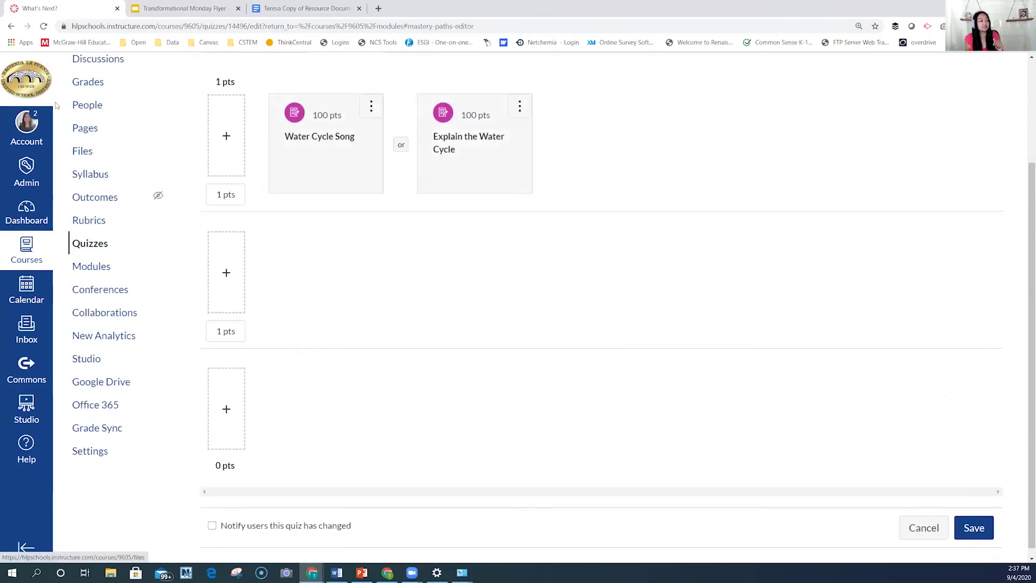
pyautogui.click(12, 26)
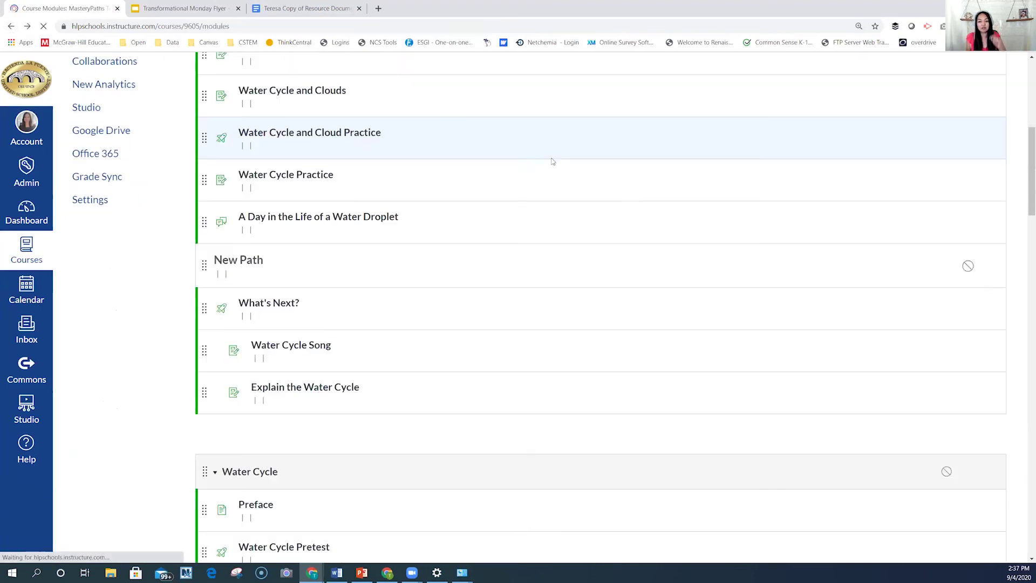
# Open the Mastery Paths of the Presente Progresivo quiz and examine the items assigned to each scoring range.
pyautogui.scroll(-5, 532, 323)
pyautogui.scroll(-6, 531, 323)
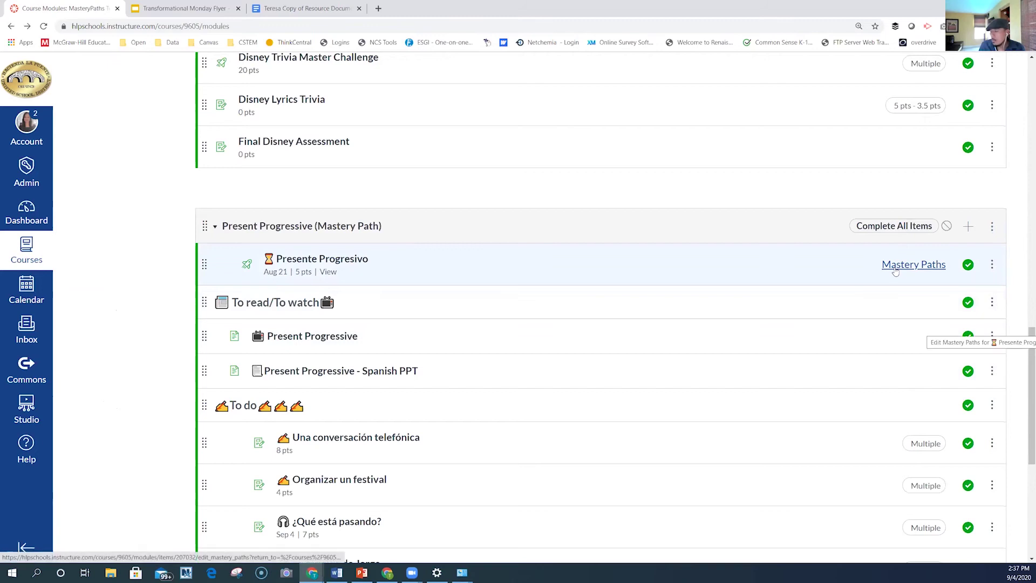
pyautogui.click(895, 269)
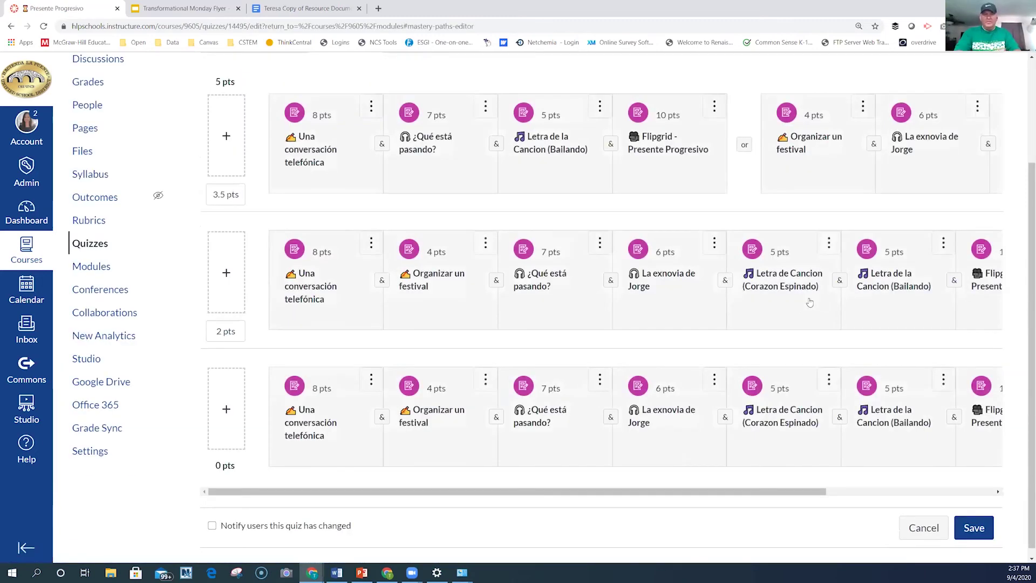
pyautogui.scroll(1, 792, 308)
pyautogui.scroll(-1, 794, 308)
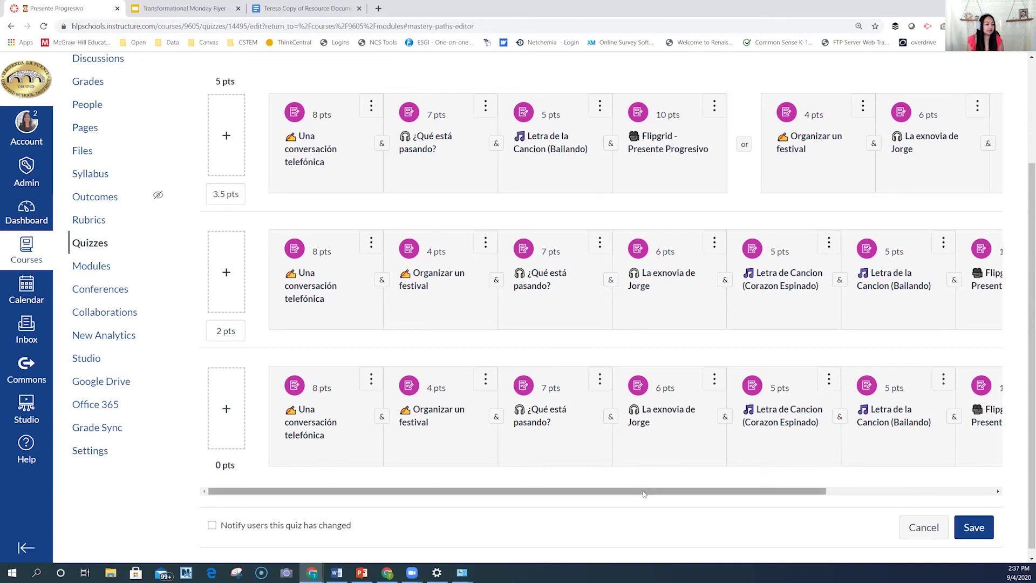
# Examine the remaining scoring ranges in the Presente Progresivo quiz's Mastery Paths and return to the course modules.
pyautogui.moveTo(646, 493); pyautogui.dragTo(621, 468)
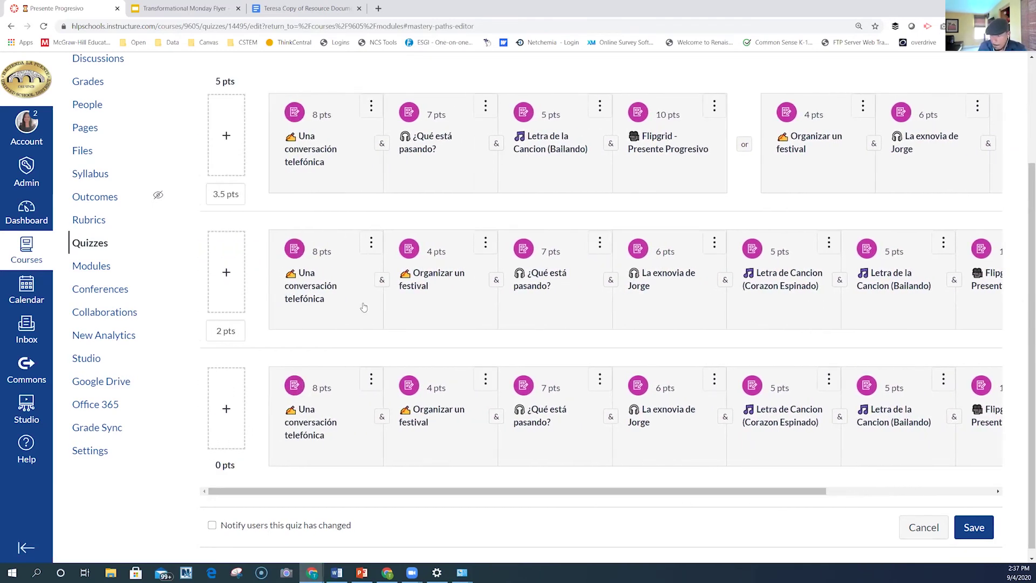
pyautogui.scroll(-1, 179, 251)
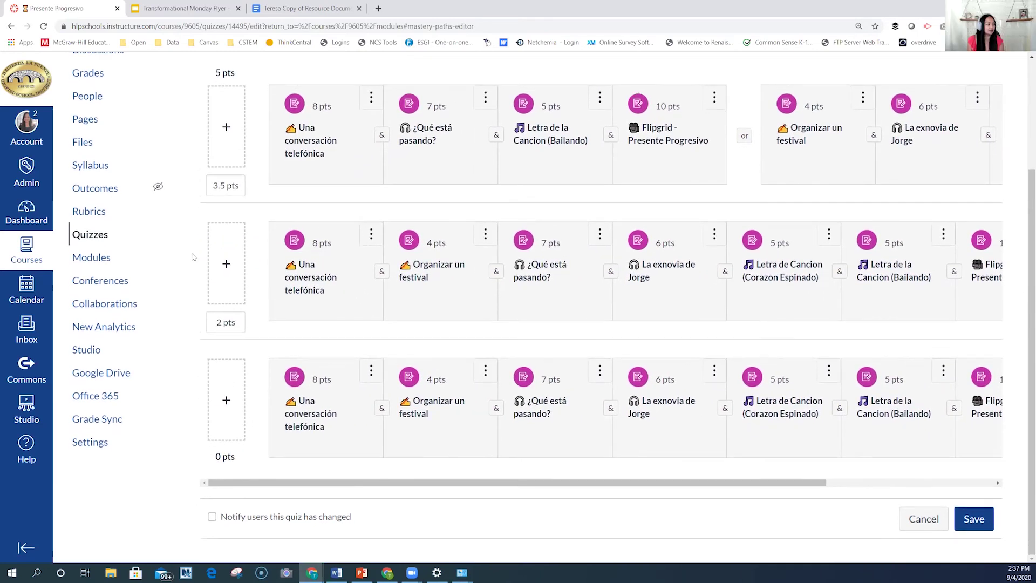
pyautogui.click(106, 258)
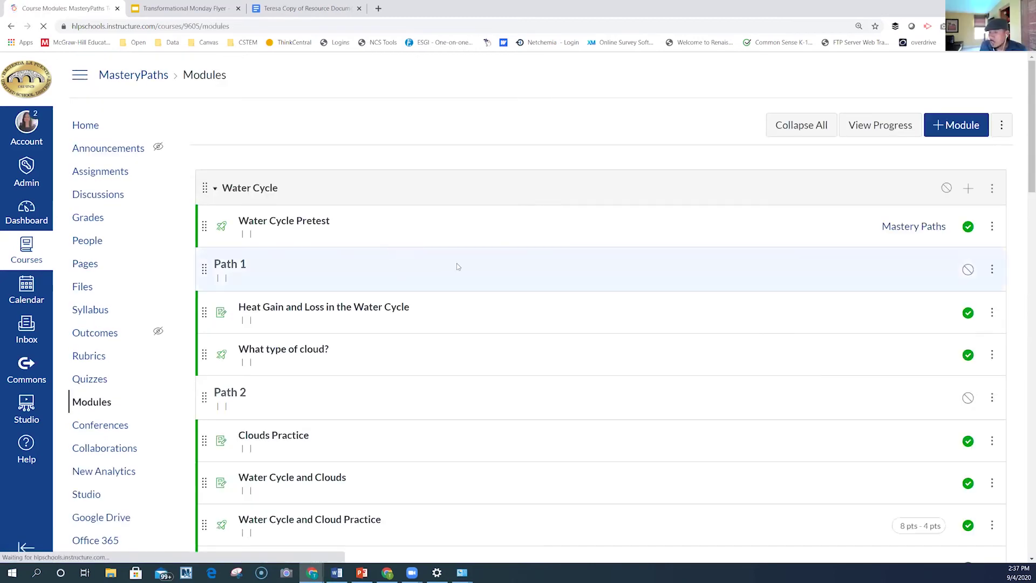
# Review the Water Cycle module's paths, view the items in the Water Cycle Pretest's Mastery Paths, and return to the modules.
pyautogui.scroll(-1, 538, 311)
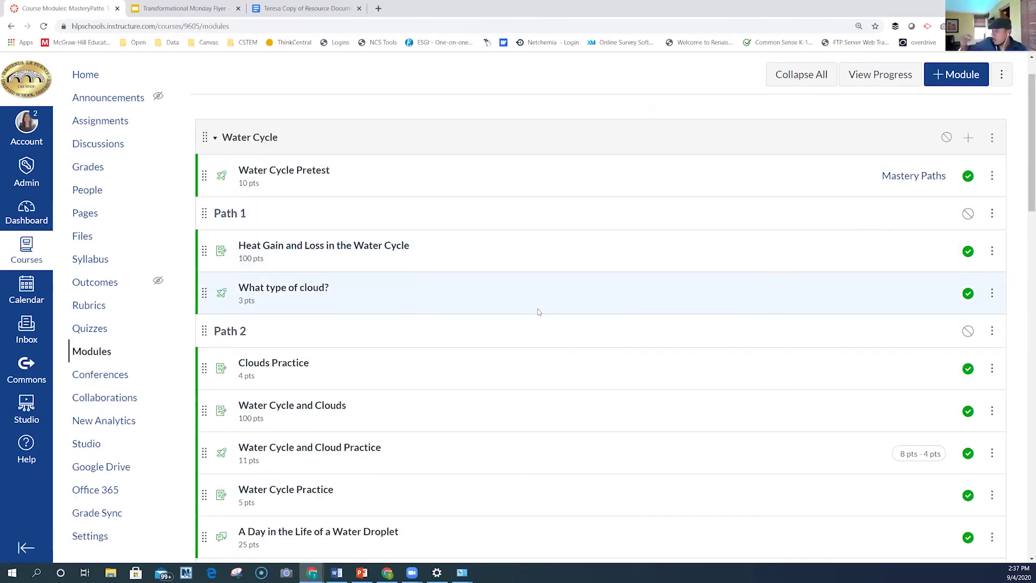
pyautogui.hotkey('ctrl', '-')
pyautogui.hotkey('ctrl', '+')
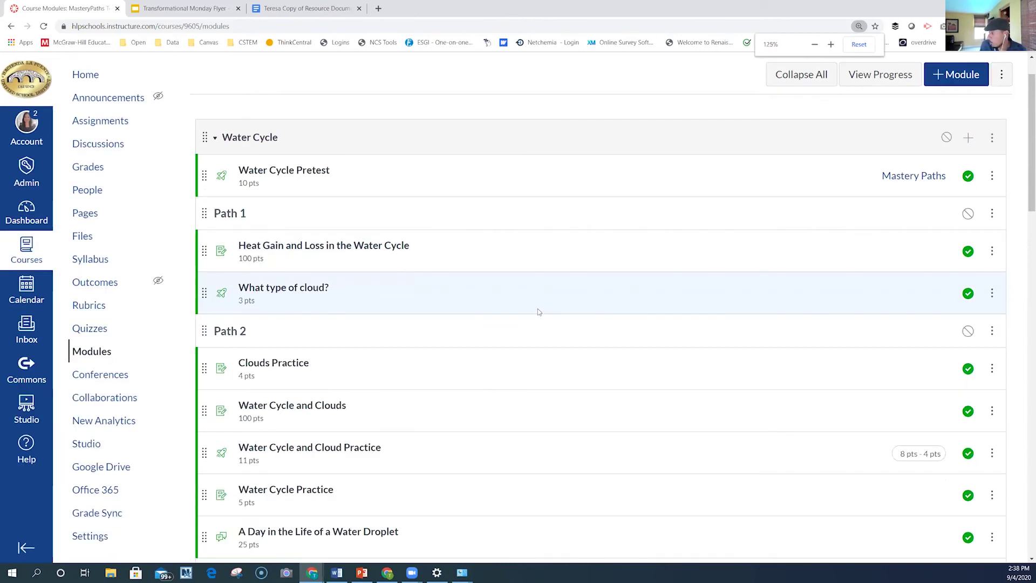
pyautogui.scroll(-5, 538, 312)
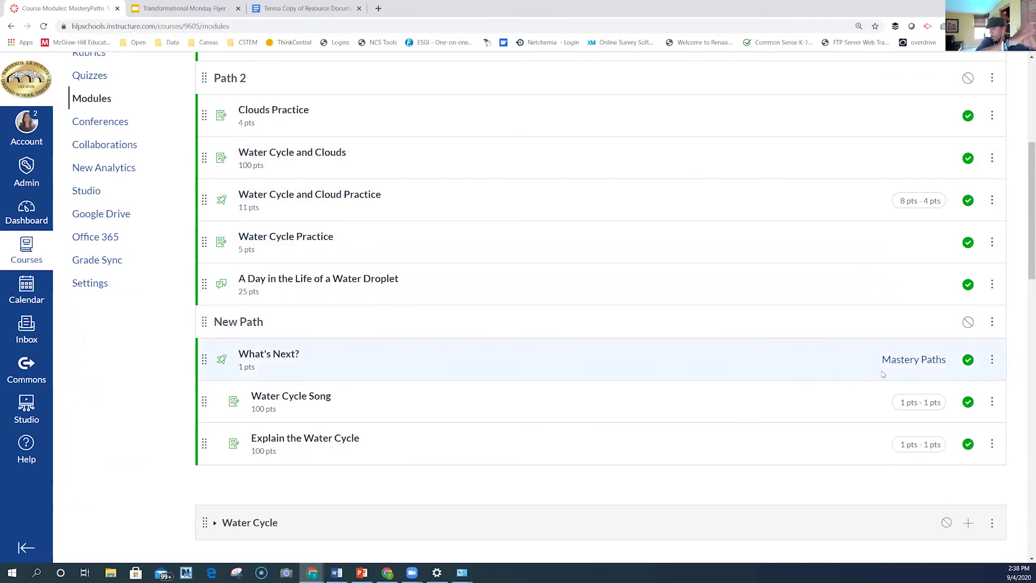
pyautogui.scroll(1, 886, 362)
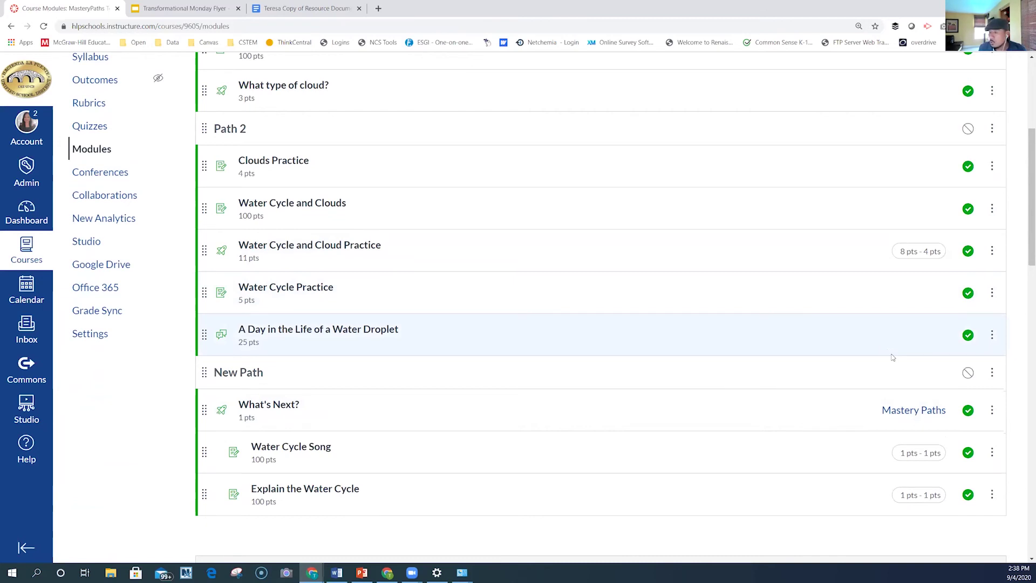
pyautogui.scroll(4, 880, 340)
pyautogui.click(926, 179)
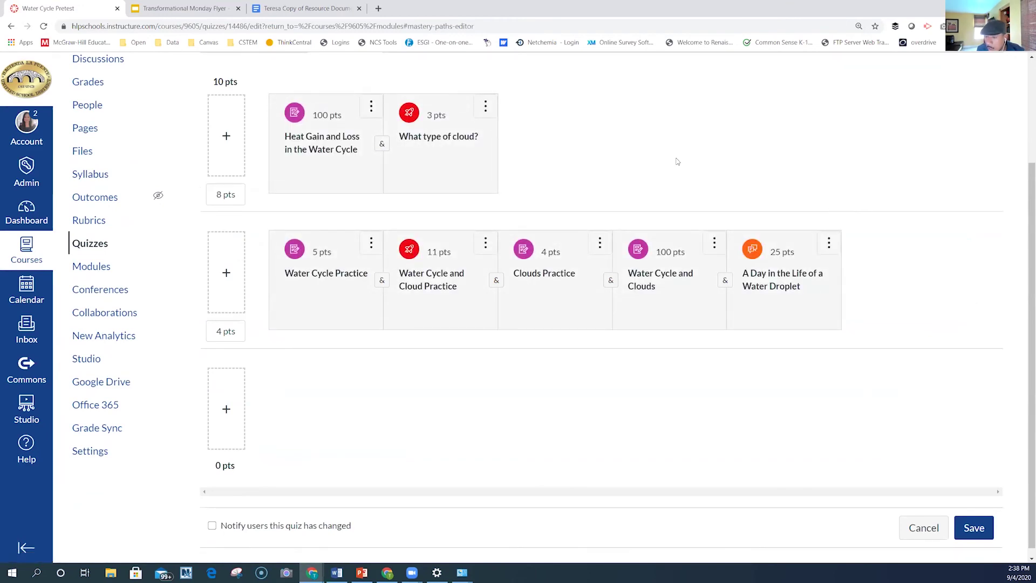
pyautogui.click(12, 27)
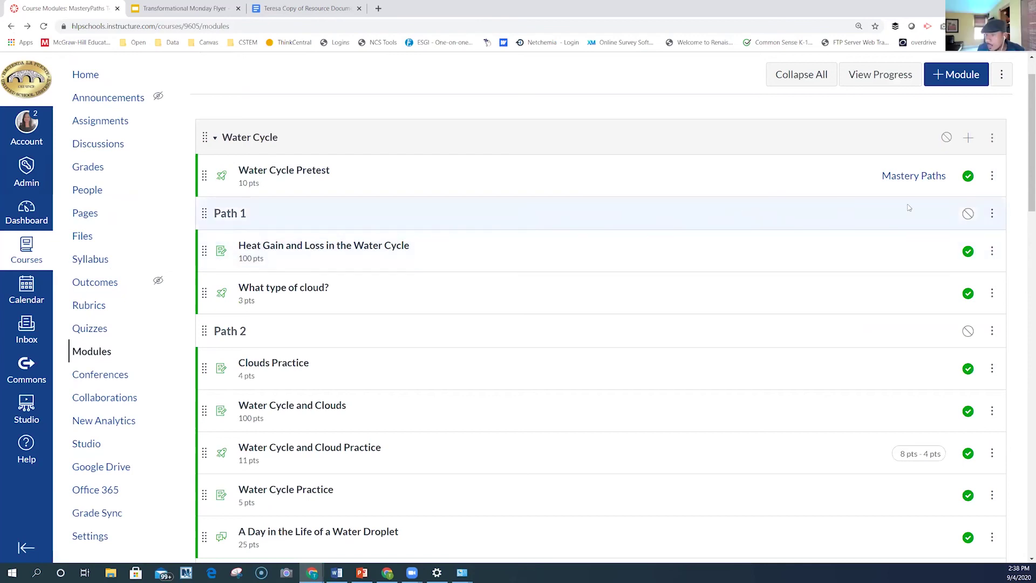
# Try a Water Cycle Pretest "view the item" requirement with sequential order in the Water Cycle module's settings, closing them without updating.
pyautogui.click(993, 176)
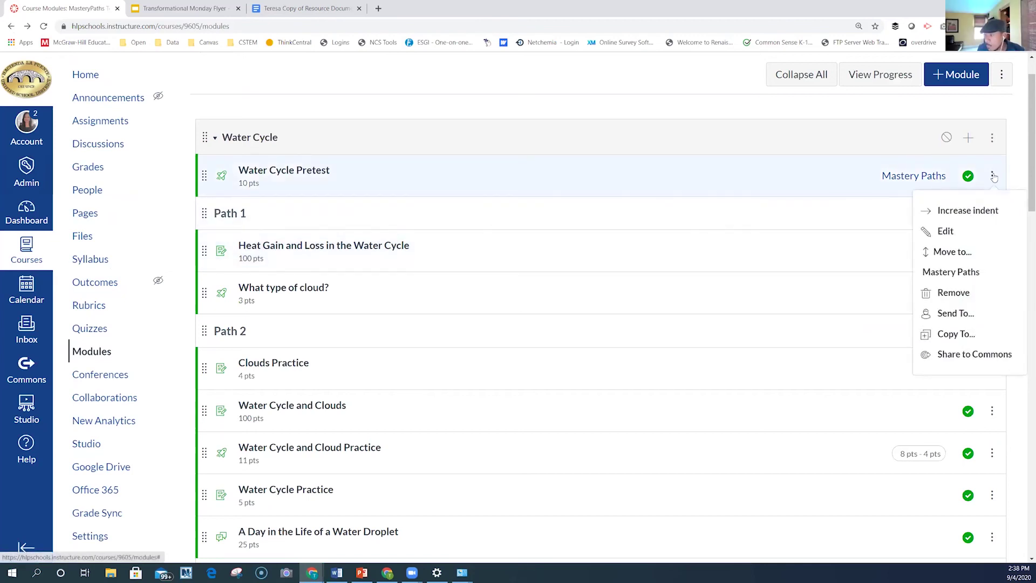
pyautogui.click(993, 138)
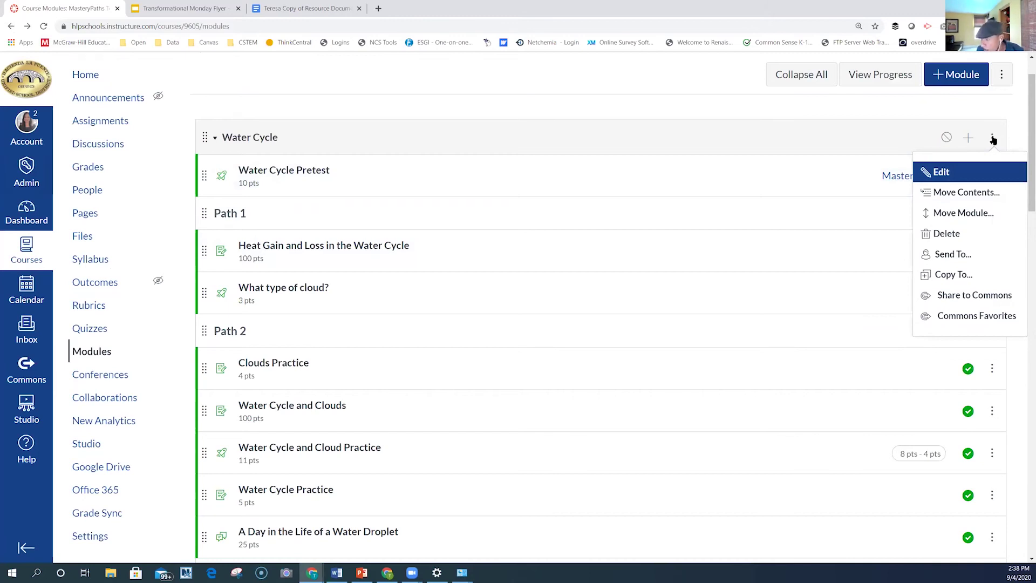
pyautogui.click(960, 174)
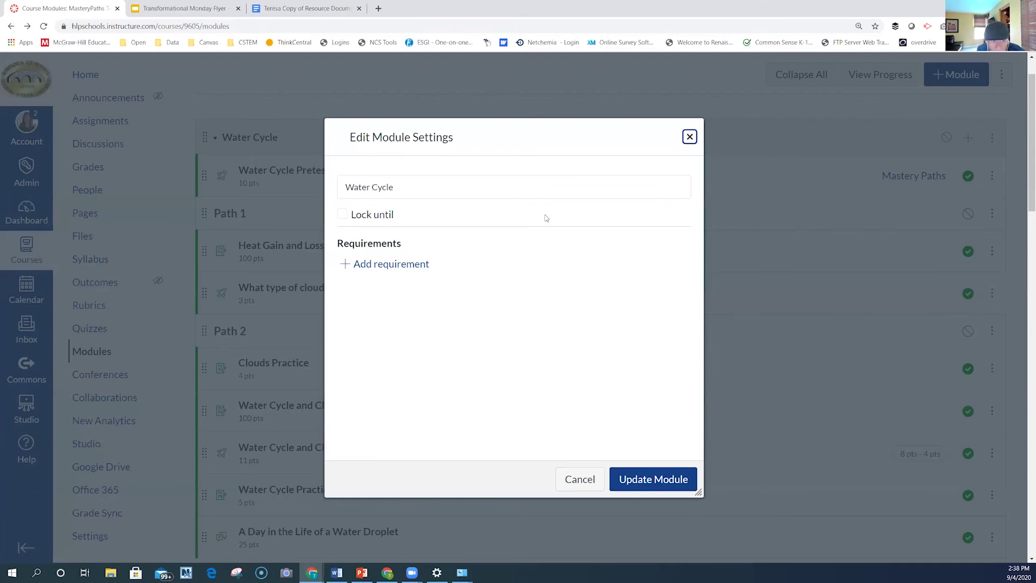
pyautogui.click(422, 265)
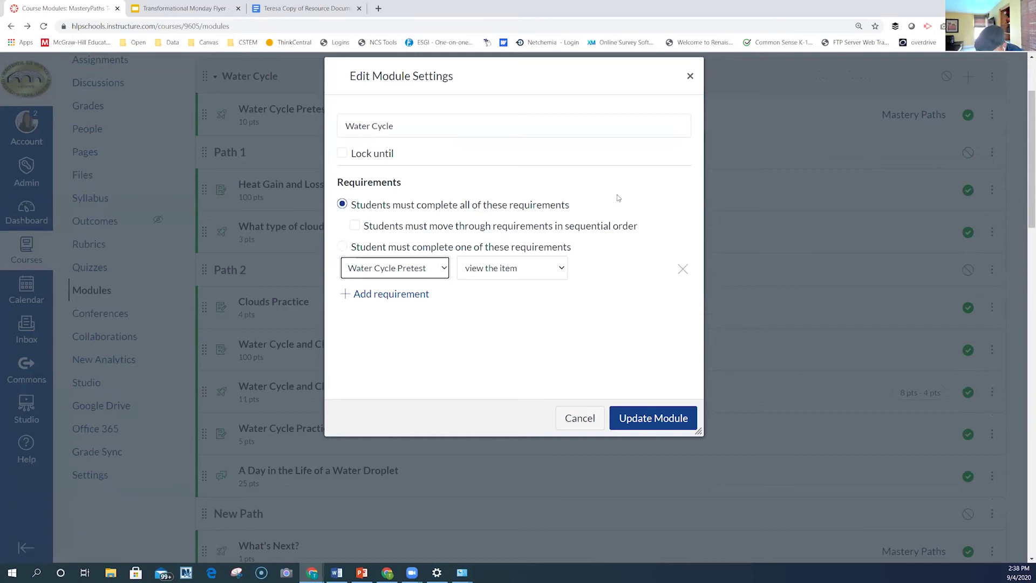
pyautogui.click(354, 225)
pyautogui.click(355, 225)
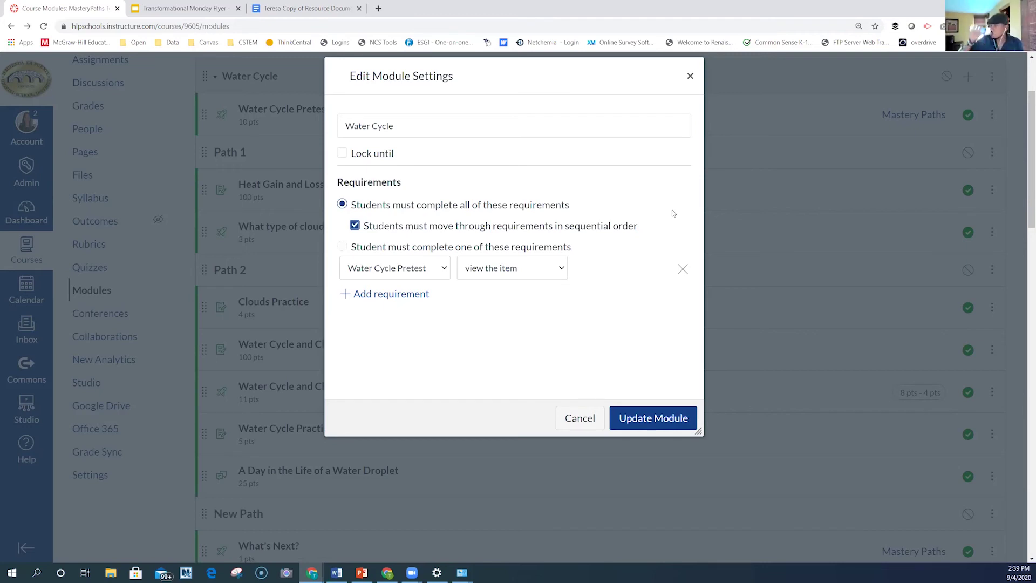
pyautogui.click(689, 76)
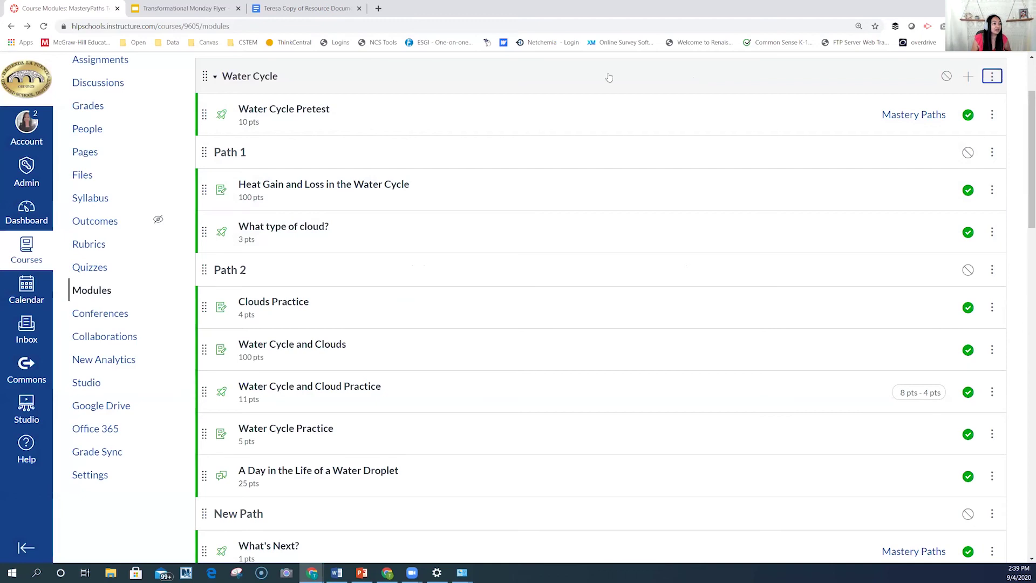
# Reopen the Water Cycle module's settings, try the sequential-order requirement for the pretest again, and cancel the changes.
pyautogui.click(992, 77)
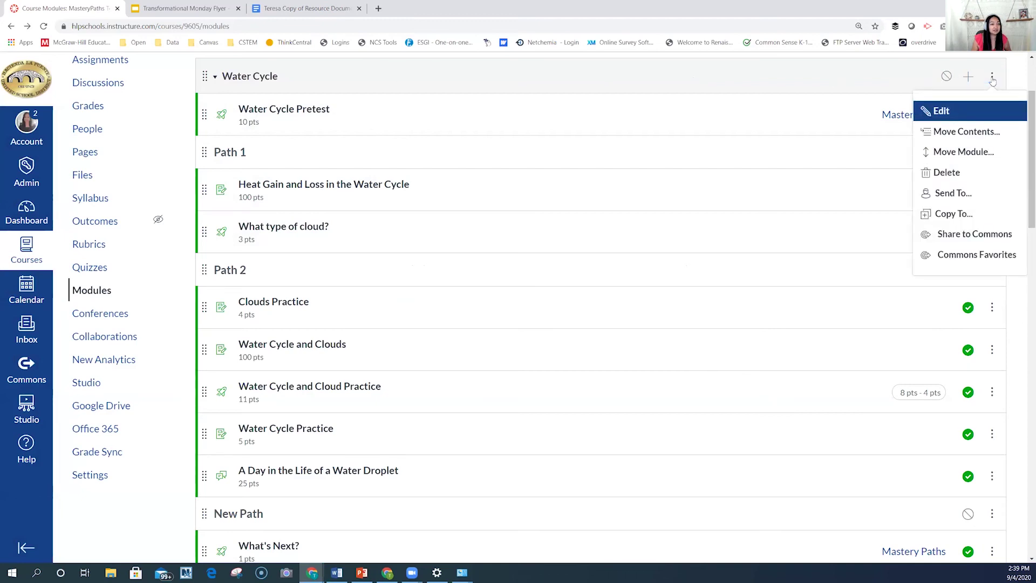
pyautogui.click(940, 112)
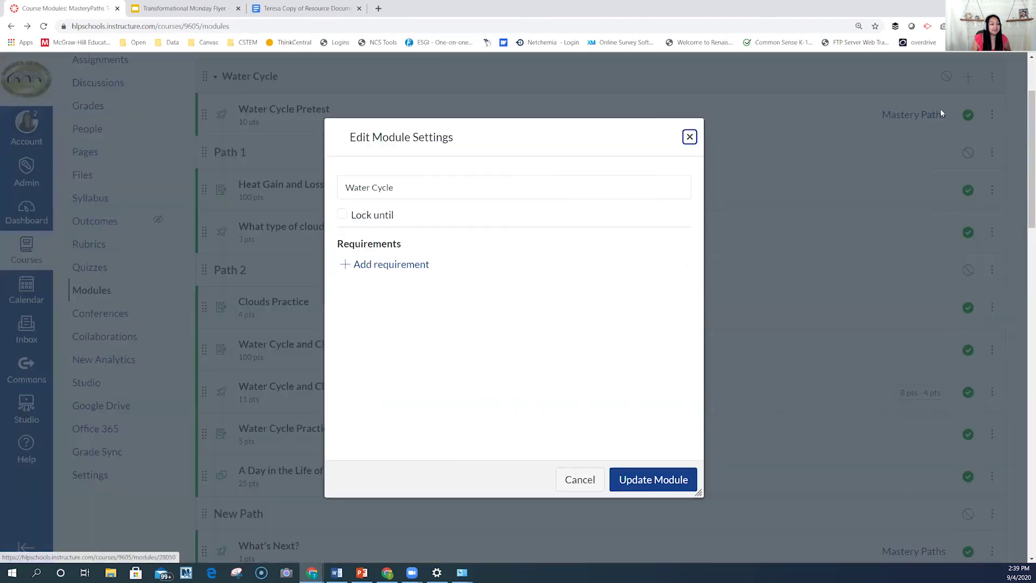
pyautogui.click(378, 265)
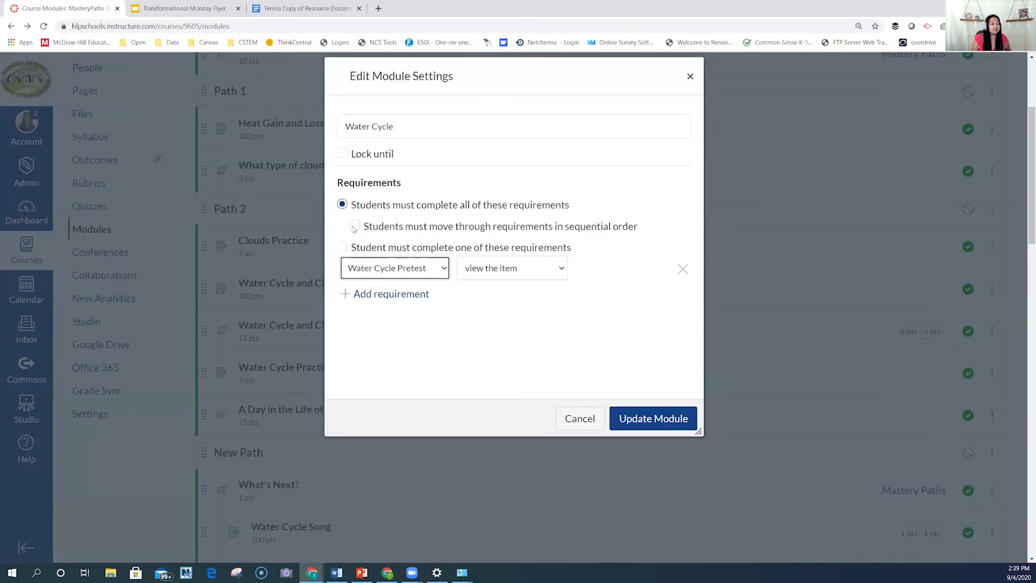
pyautogui.click(355, 226)
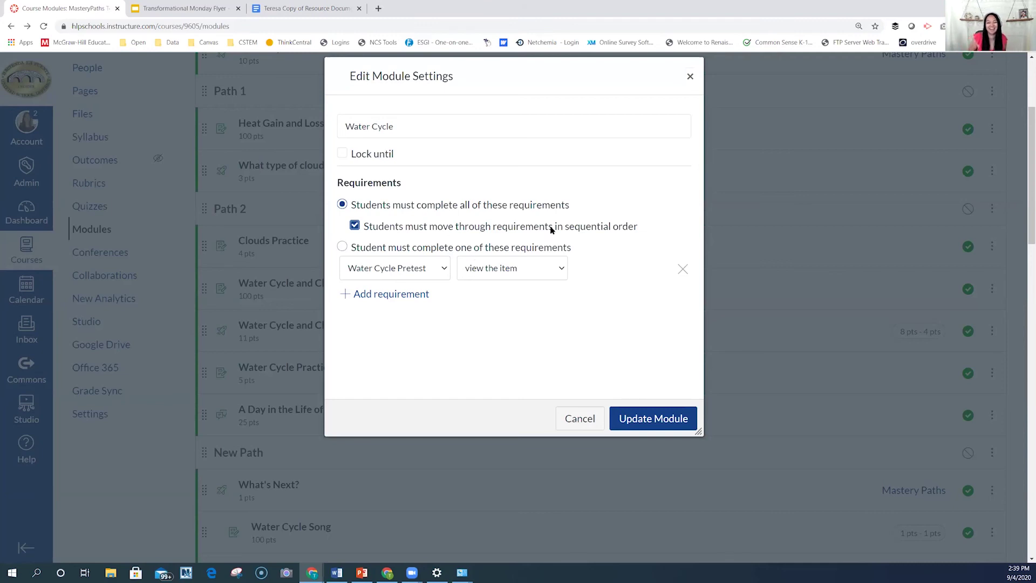
pyautogui.click(590, 419)
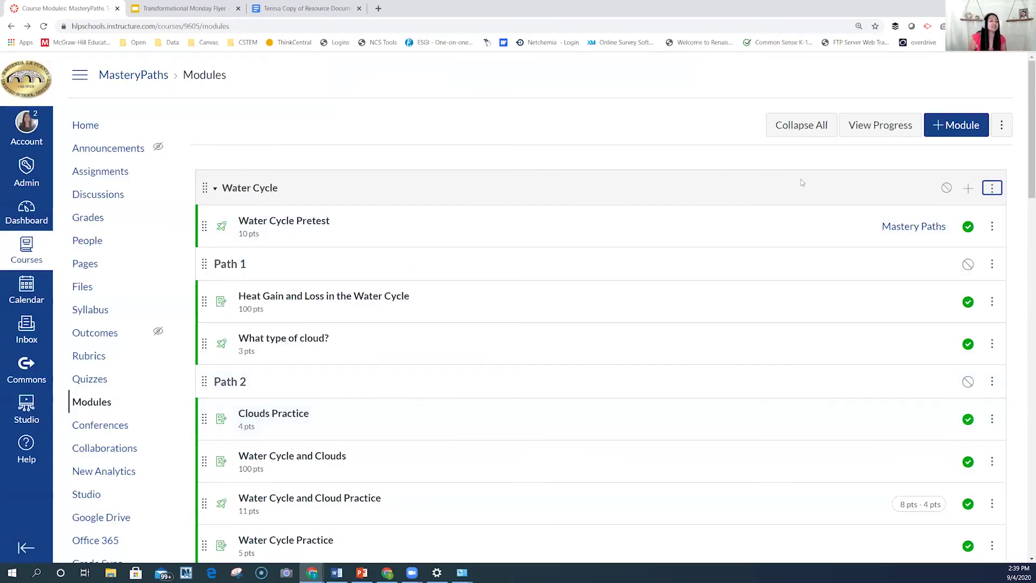
# Examine the course modules from Water Cycle through Present Progressive (Mastery Path), including the Presente Progresivo Retake.
pyautogui.scroll(-1, 768, 210)
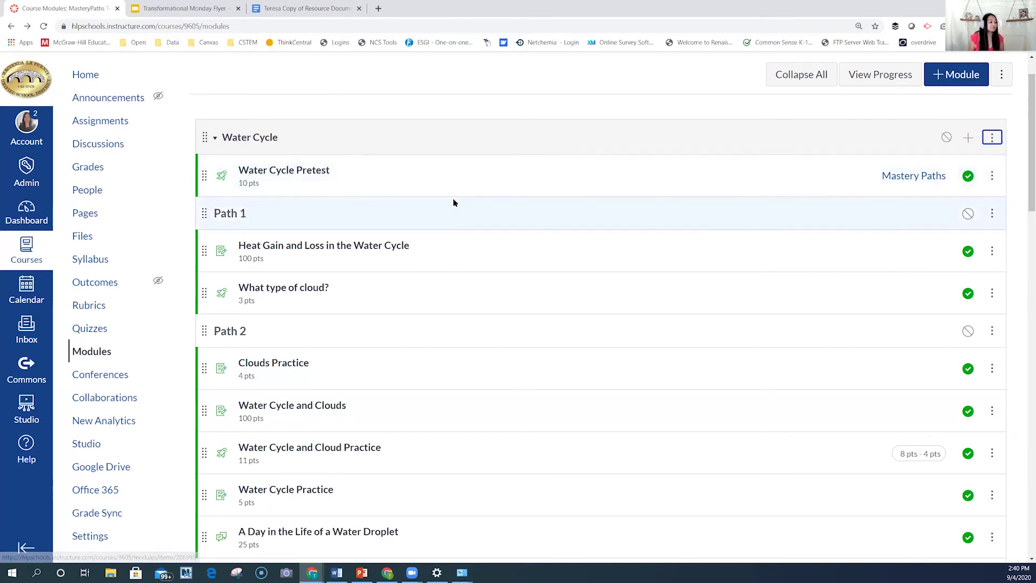
pyautogui.scroll(-4, 457, 199)
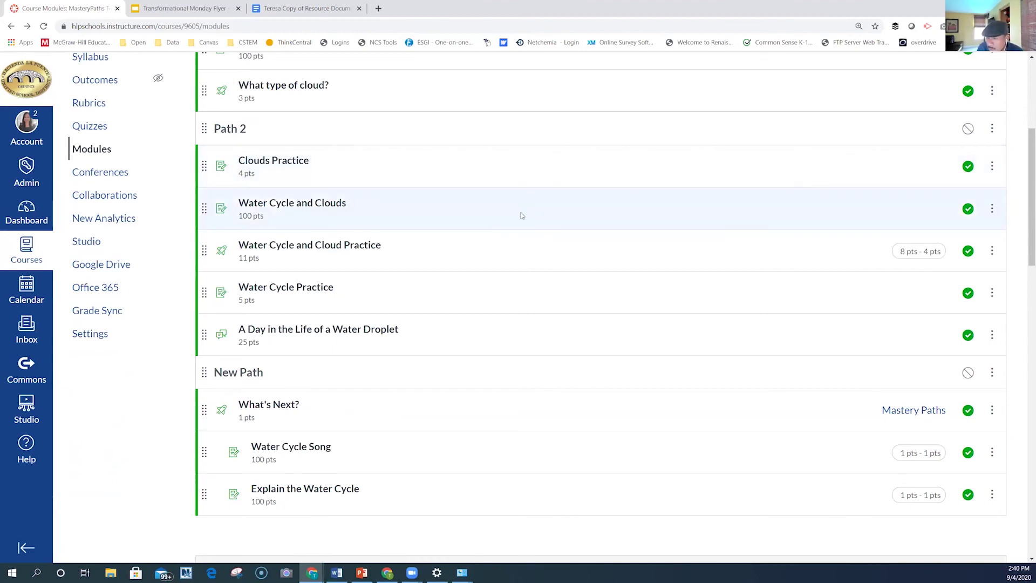
pyautogui.scroll(-1, 522, 215)
pyautogui.scroll(-7, 522, 216)
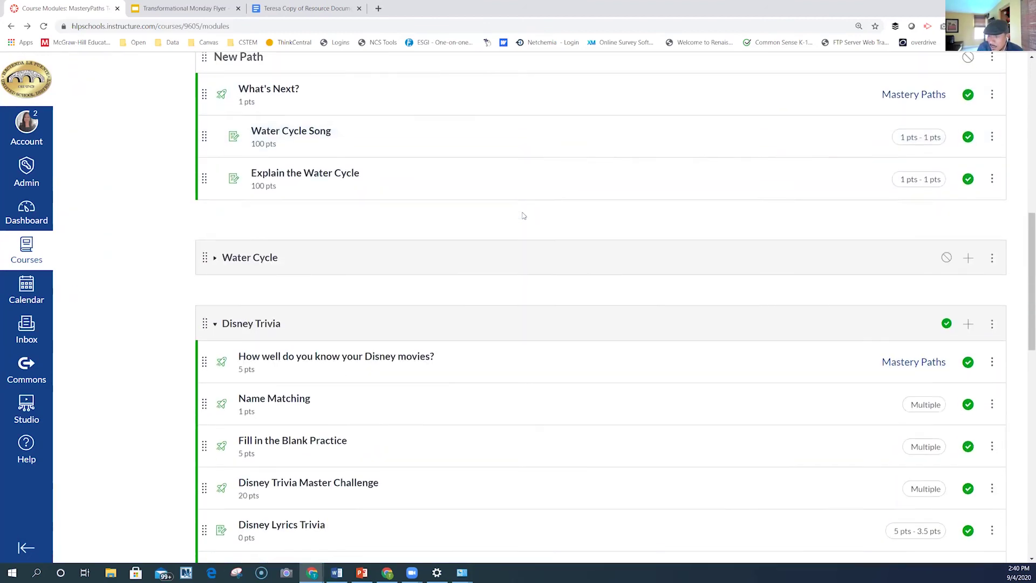
pyautogui.scroll(5, 352, 185)
pyautogui.scroll(-8, 383, 227)
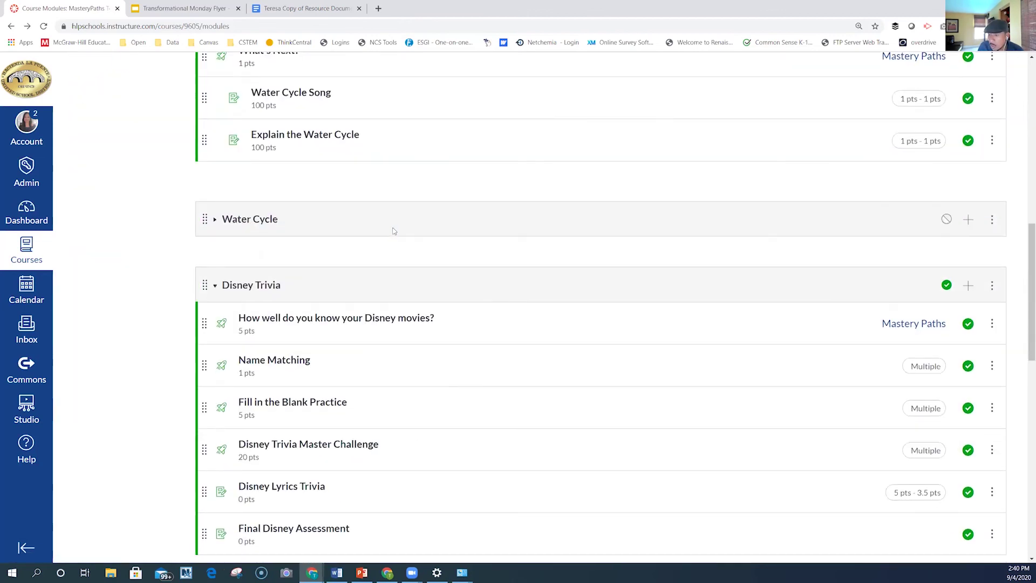
pyautogui.scroll(-9, 394, 231)
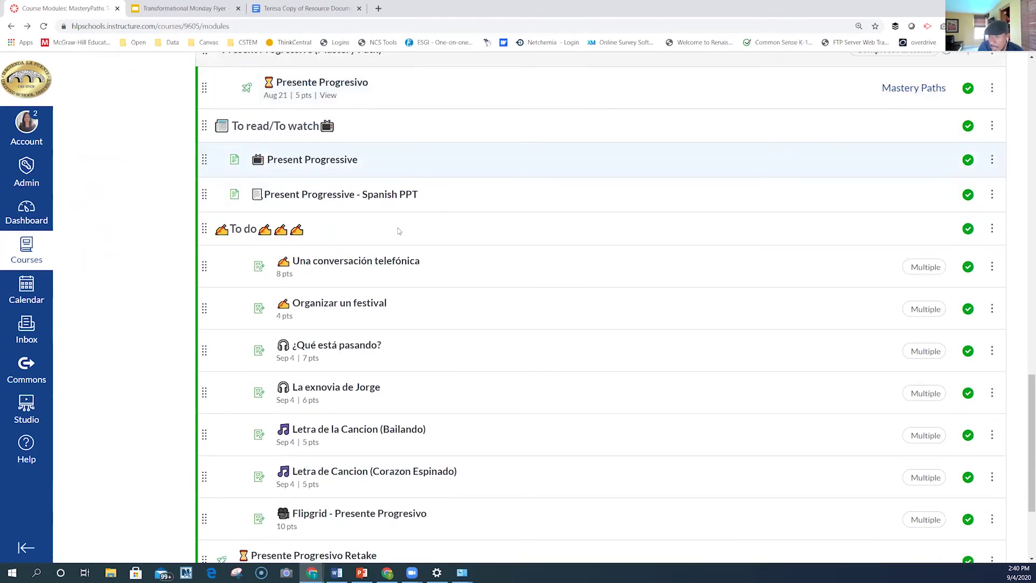
pyautogui.scroll(-2, 400, 232)
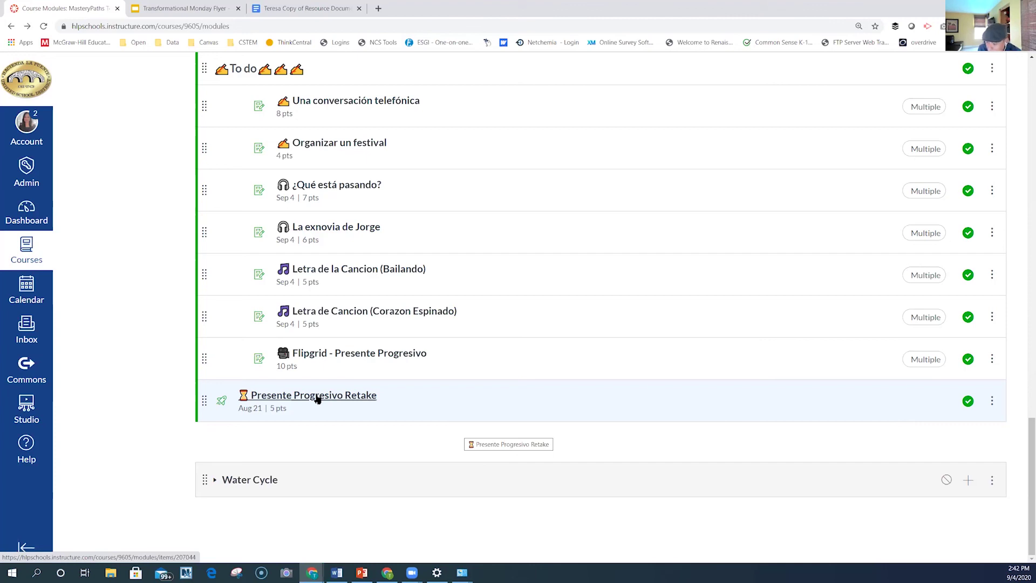
pyautogui.scroll(1, 318, 399)
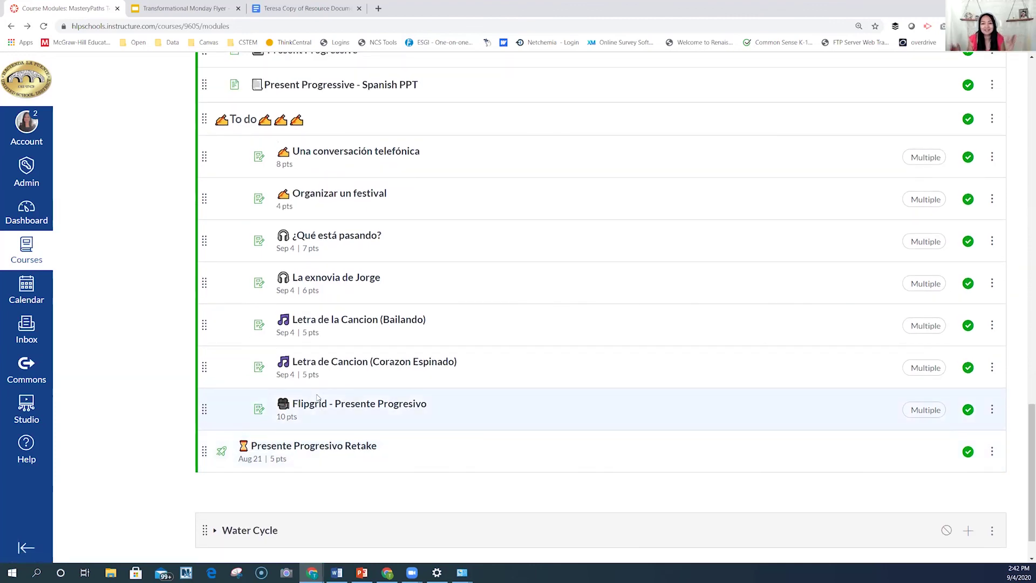
pyautogui.scroll(-1, 318, 398)
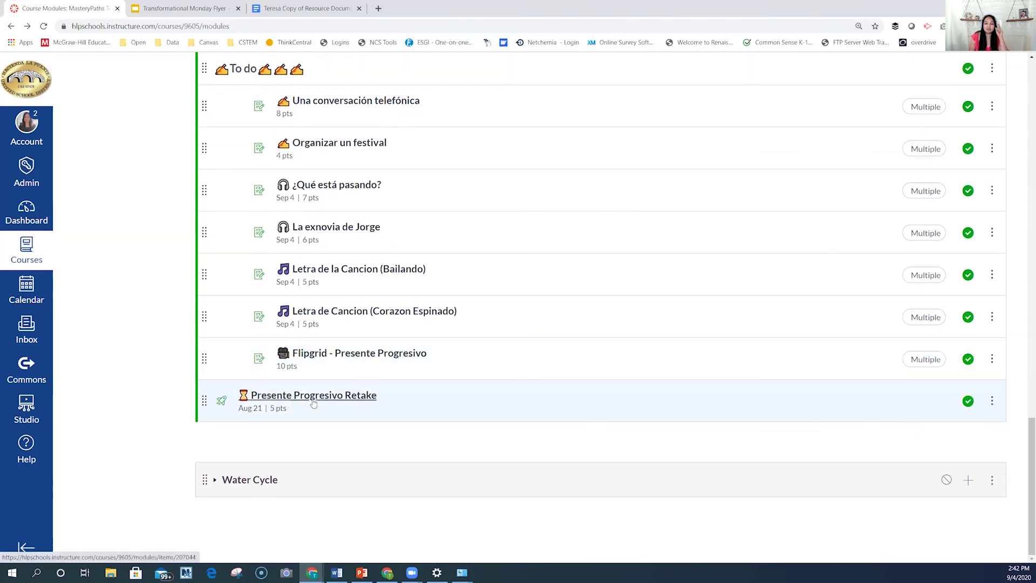
# View the Mastery Paths breakdown of the "How well do you know your Disney movies?" quiz and return to the Disney Trivia module.
pyautogui.scroll(4, 313, 405)
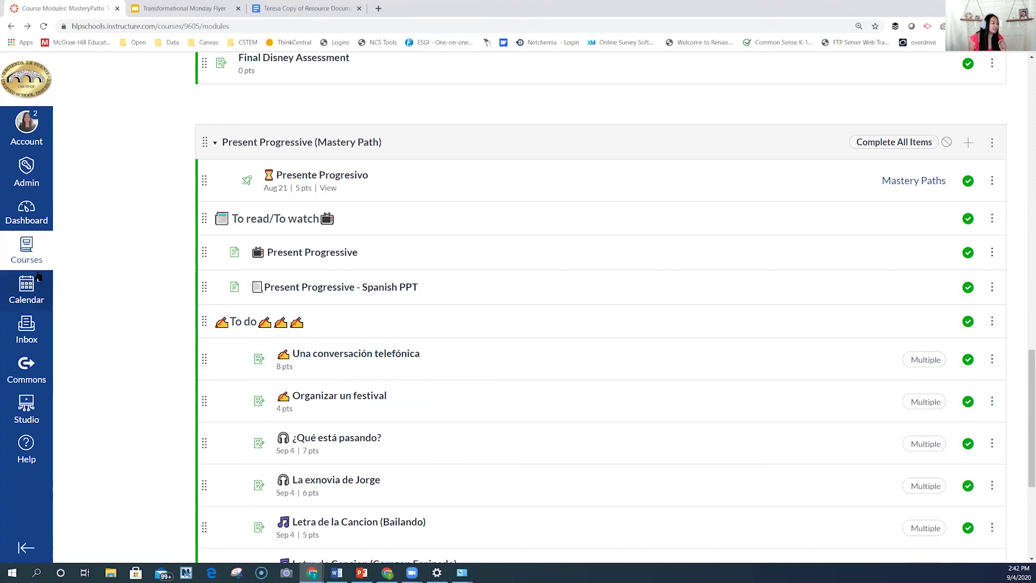
pyautogui.scroll(6, 57, 261)
pyautogui.scroll(9, 57, 260)
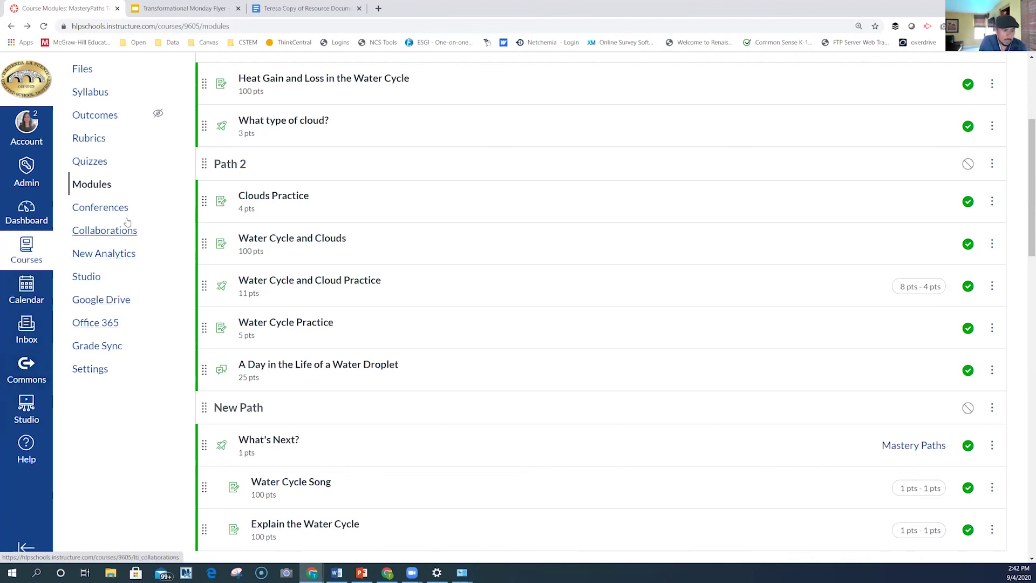
pyautogui.scroll(2, 125, 223)
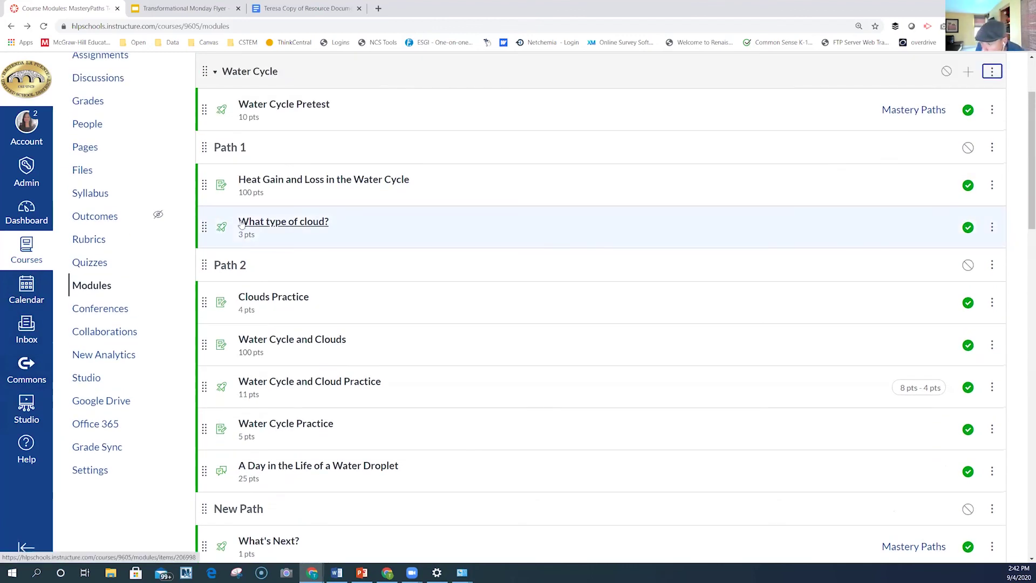
pyautogui.scroll(-10, 338, 181)
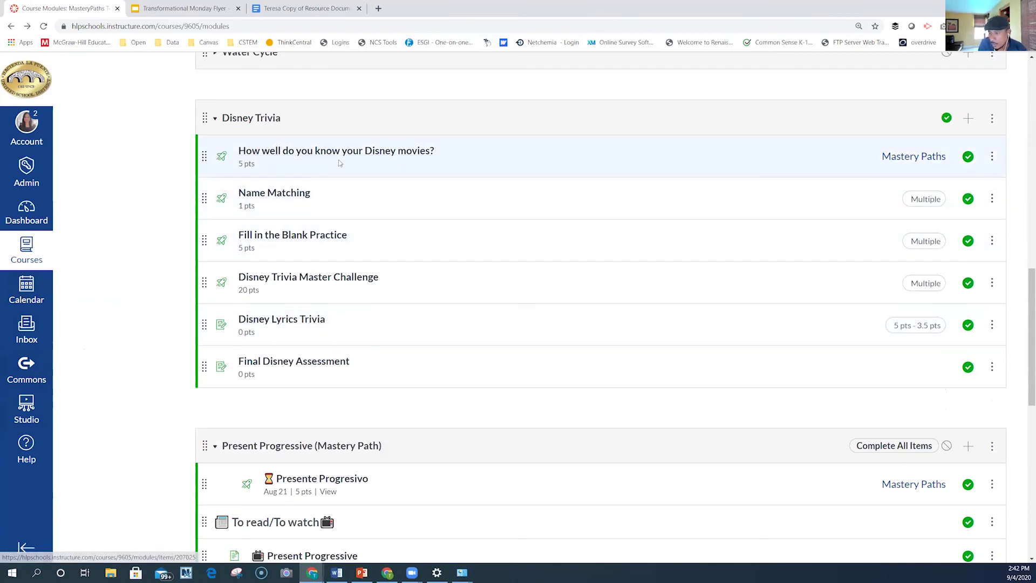
pyautogui.click(341, 152)
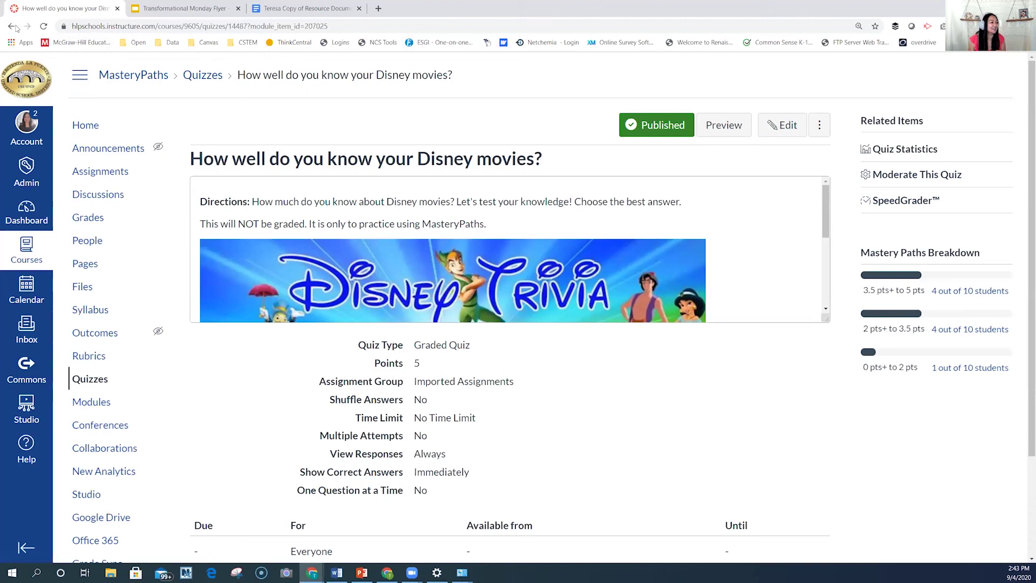
pyautogui.click(102, 411)
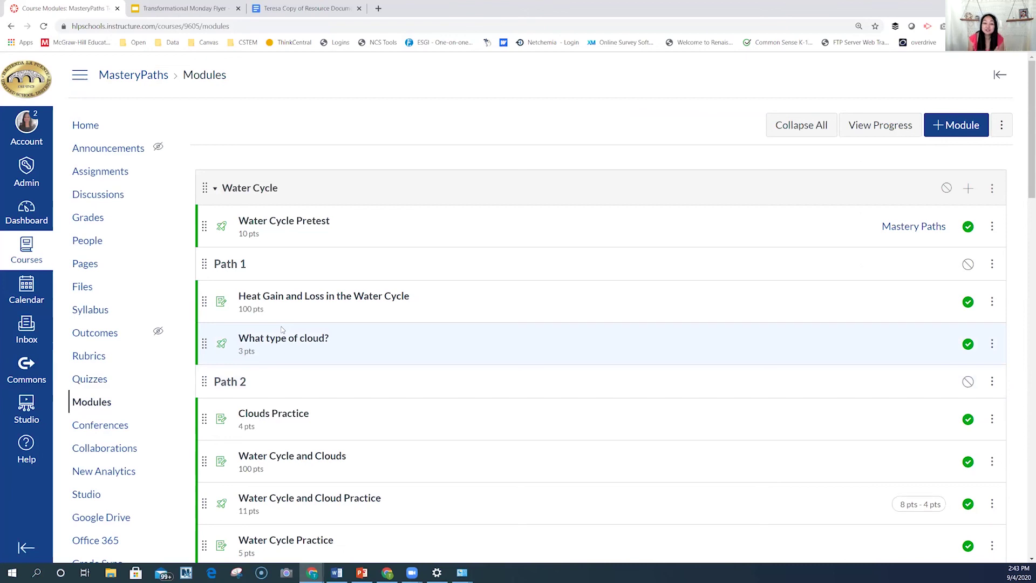
pyautogui.scroll(-10, 247, 361)
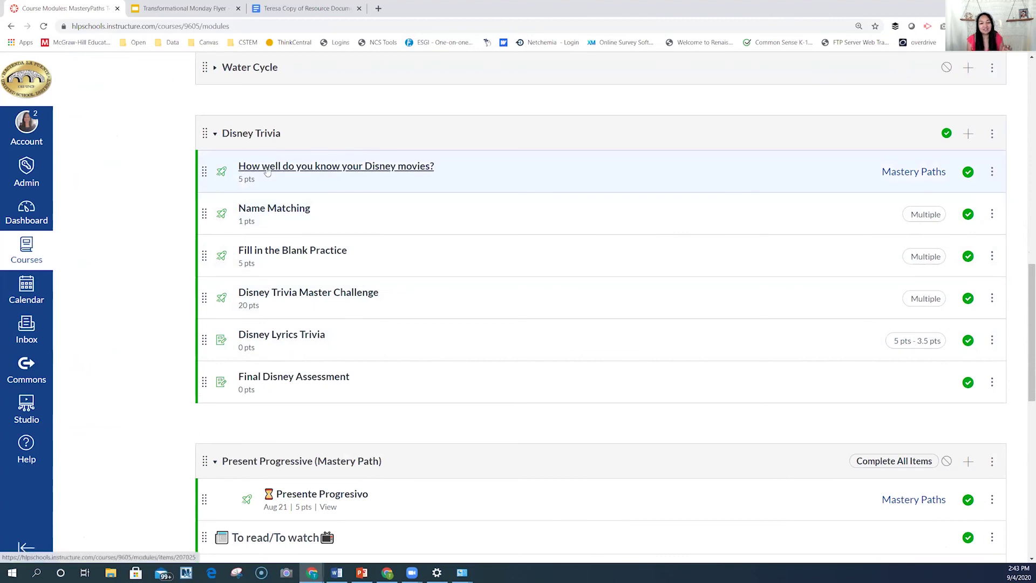
# Open the "How well do you know your Disney movies?" quiz and review the students listed in each Mastery Paths Breakdown score range.
pyautogui.click(266, 171)
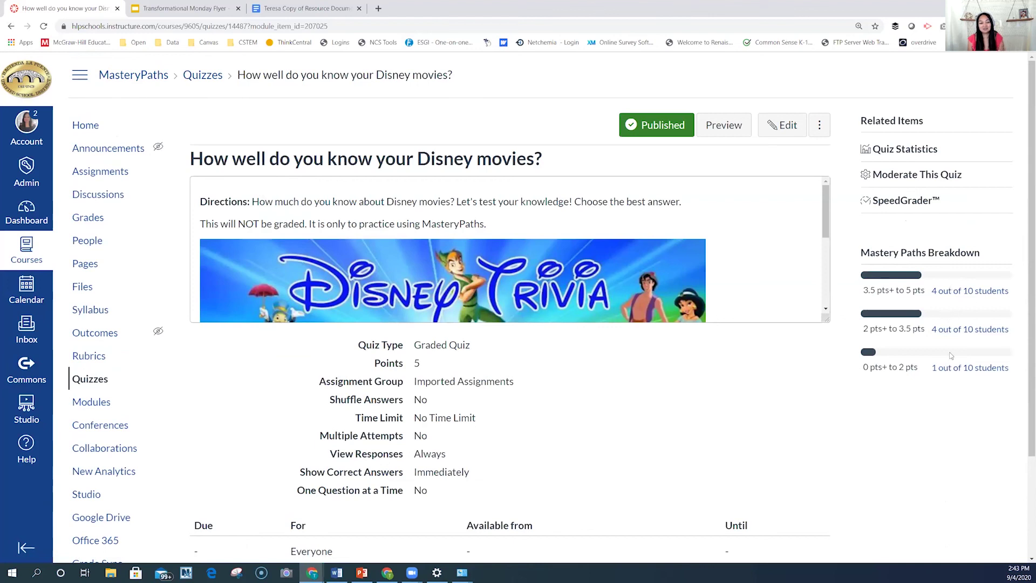
pyautogui.click(958, 292)
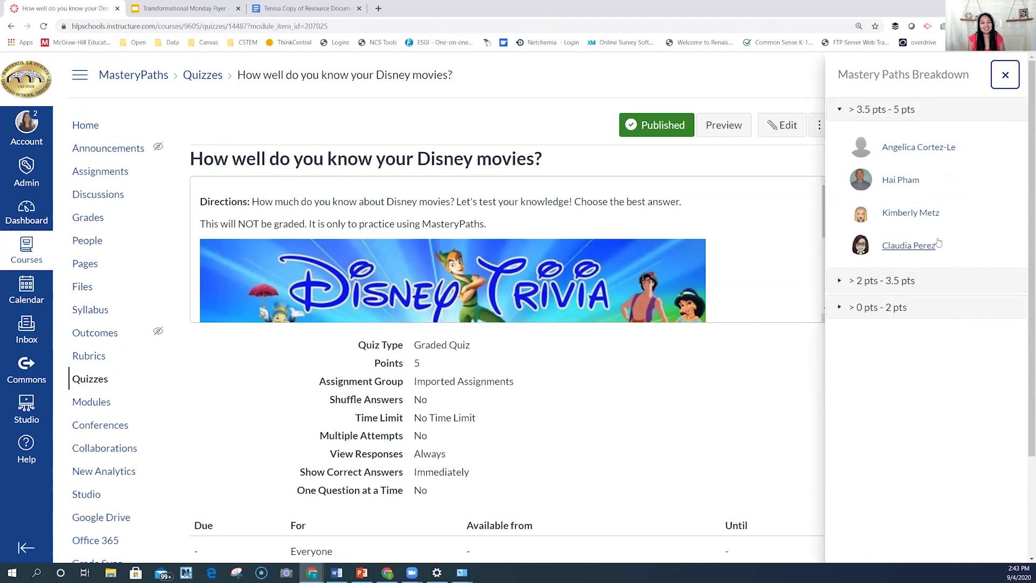
pyautogui.click(1006, 76)
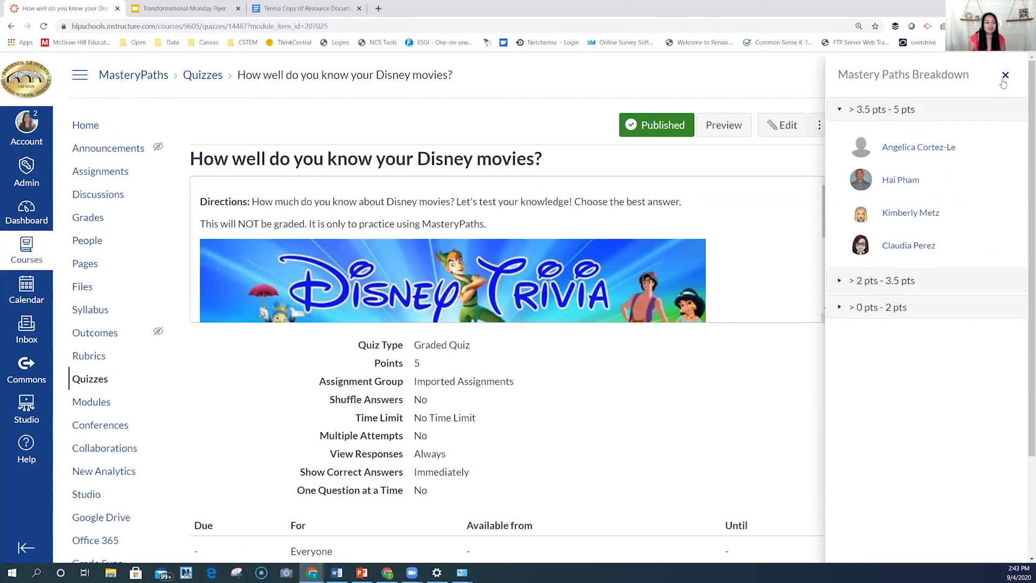
pyautogui.click(959, 332)
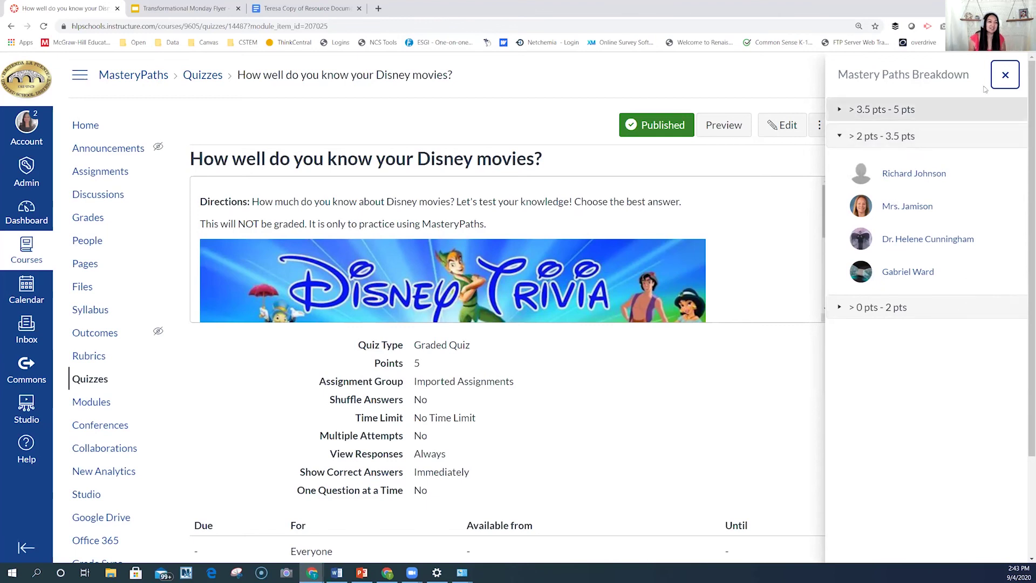
pyautogui.click(1005, 79)
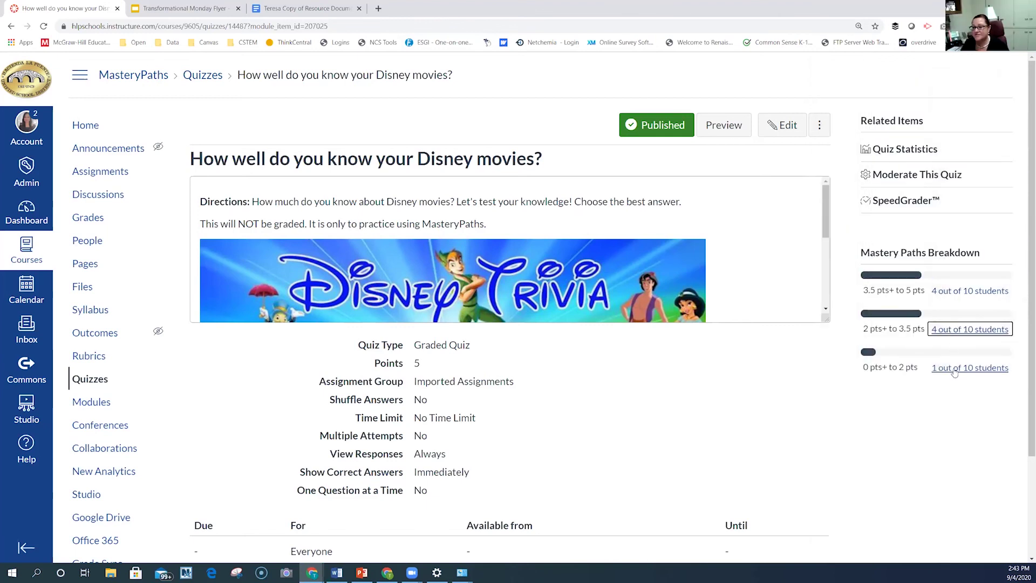
pyautogui.click(966, 330)
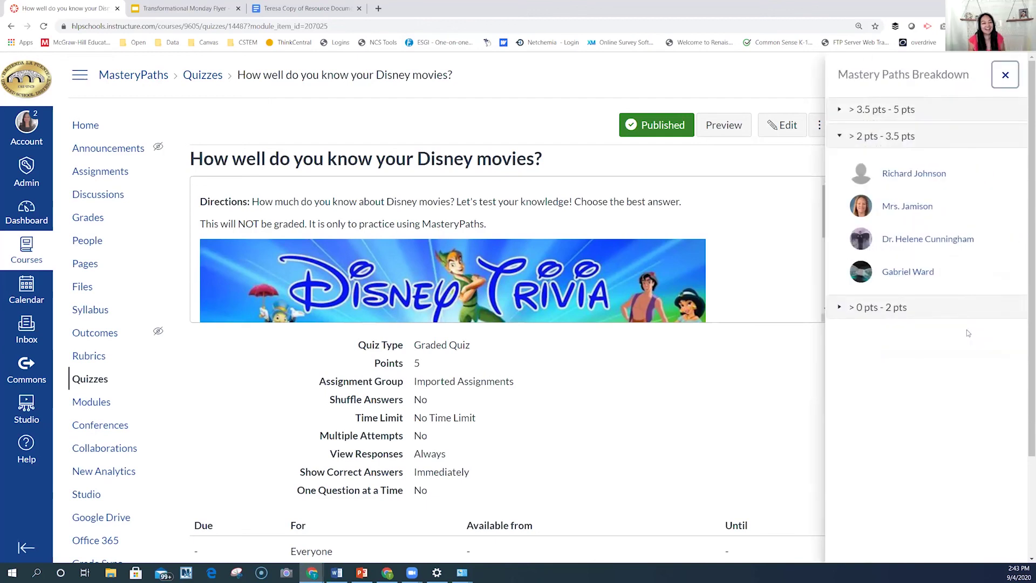
pyautogui.click(1005, 76)
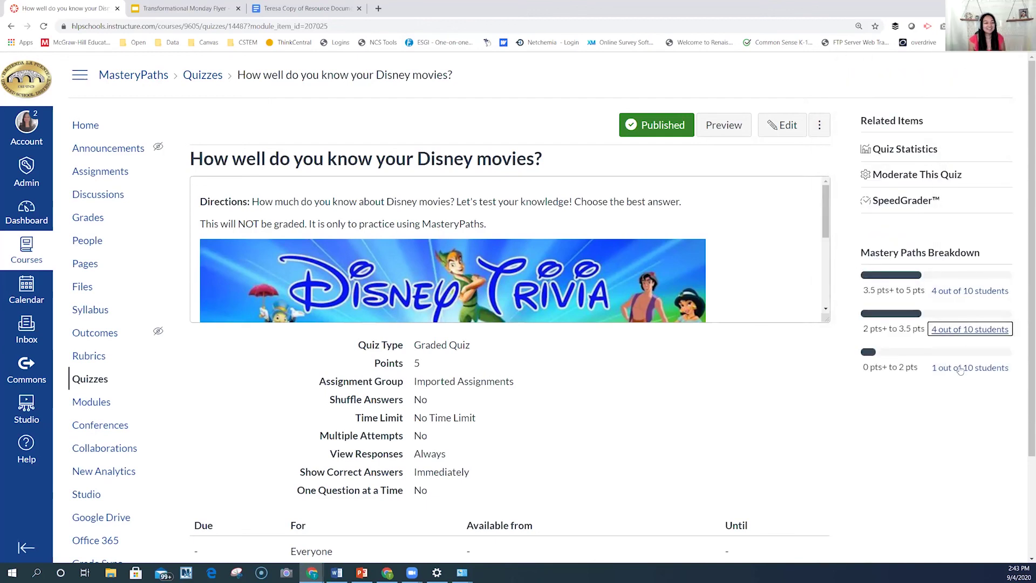
pyautogui.click(960, 370)
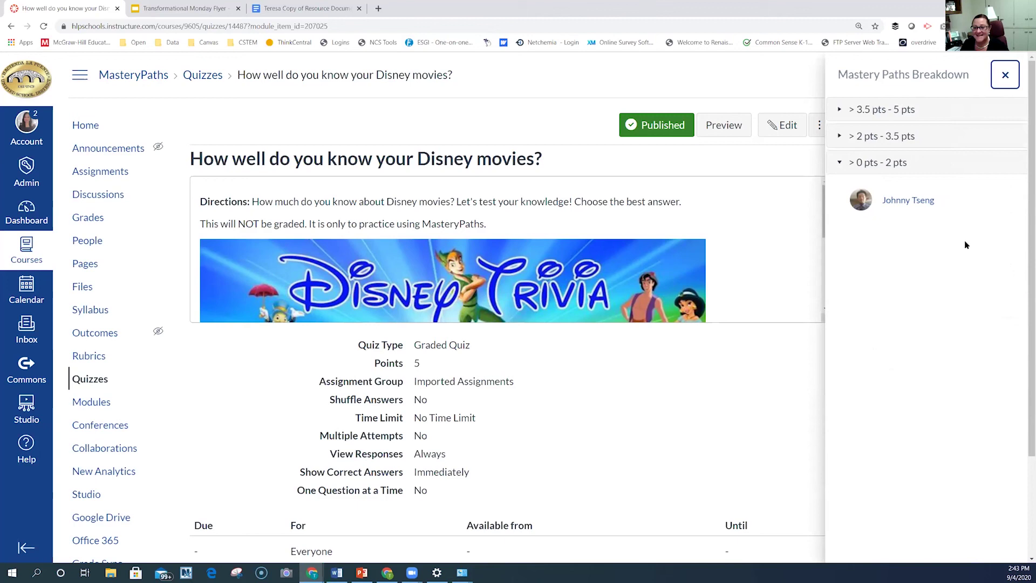
pyautogui.click(1006, 76)
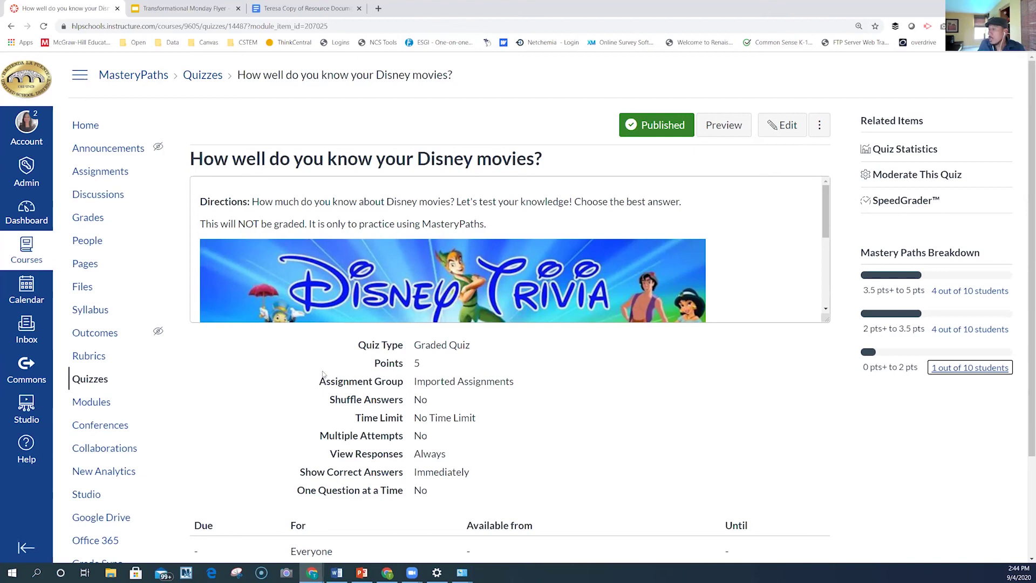
# Open the course's Present Progressive video page for editing and enable "Allow in mastery paths" in its options.
pyautogui.moveTo(459, 315)
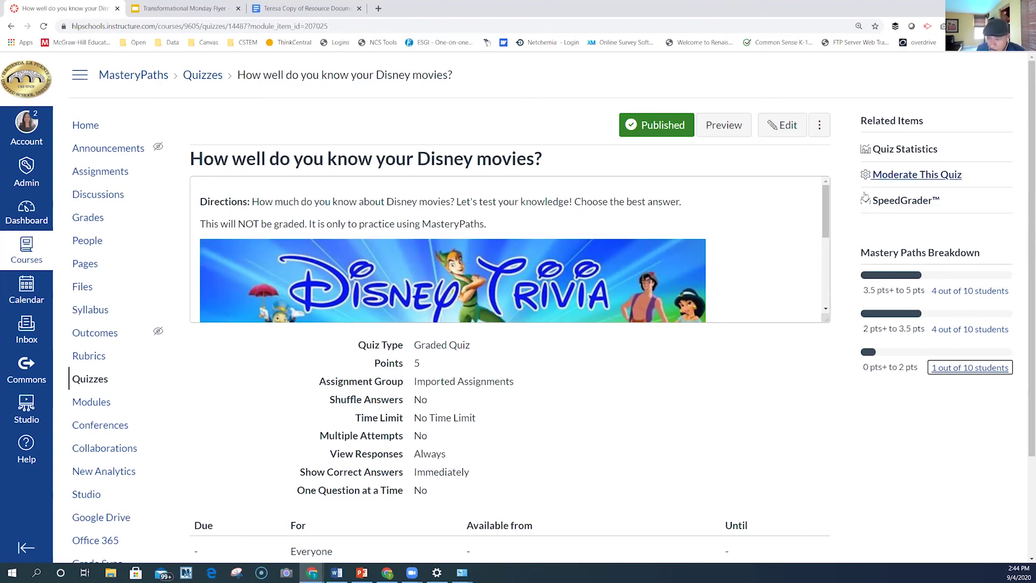
pyautogui.click(92, 264)
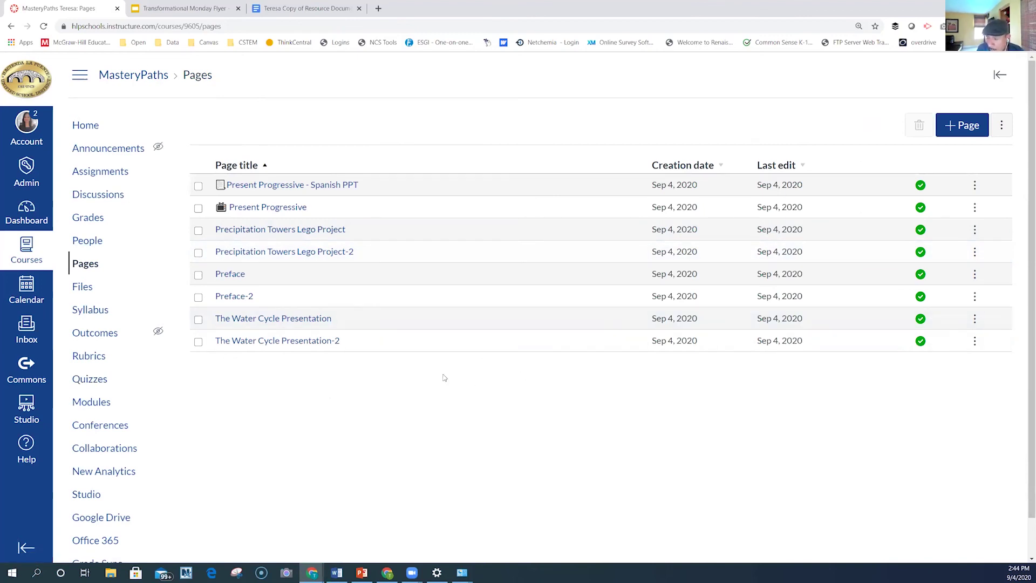
pyautogui.click(272, 206)
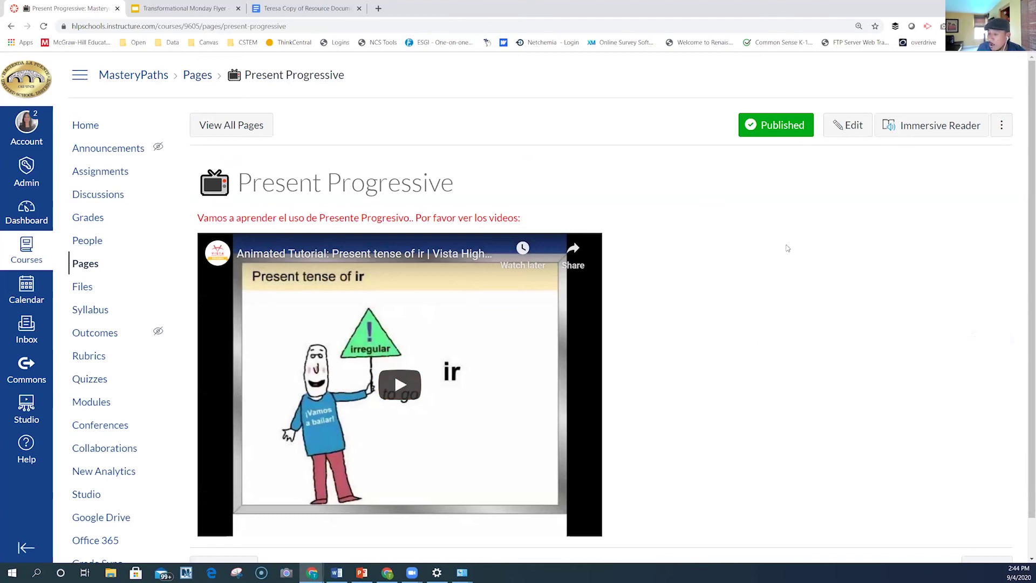
pyautogui.click(848, 125)
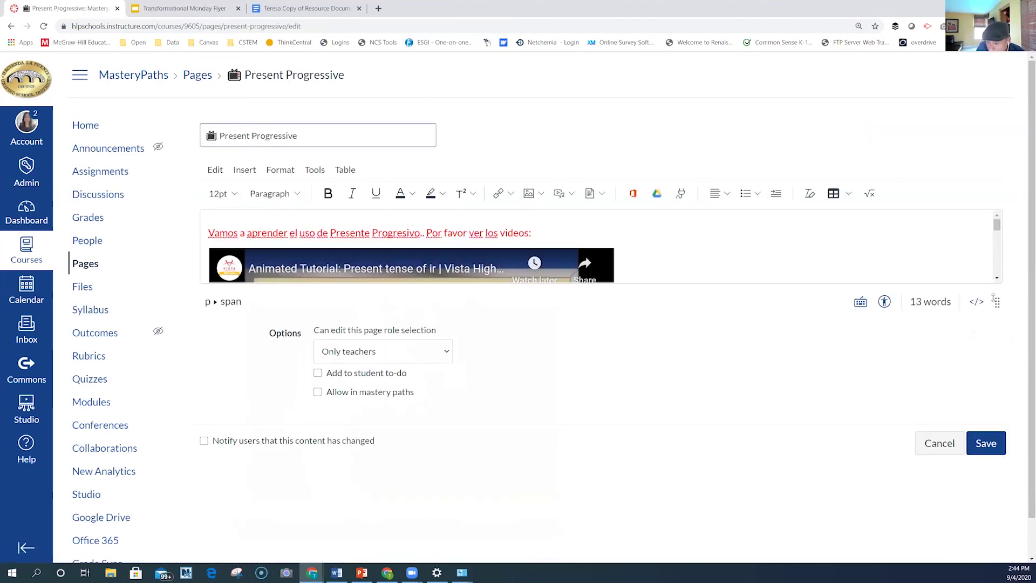
pyautogui.moveTo(997, 302); pyautogui.dragTo(997, 520)
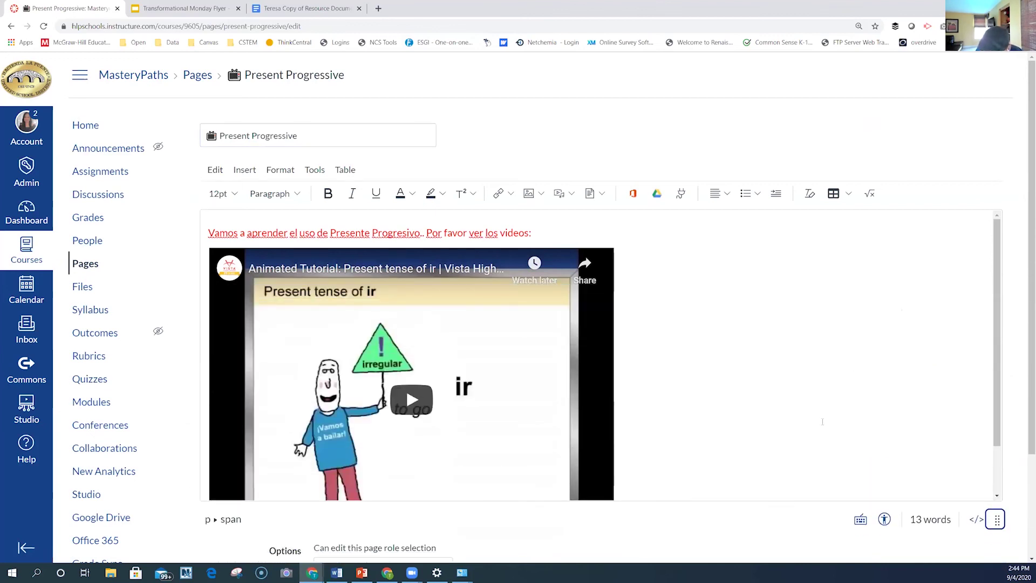
pyautogui.scroll(-1, 765, 369)
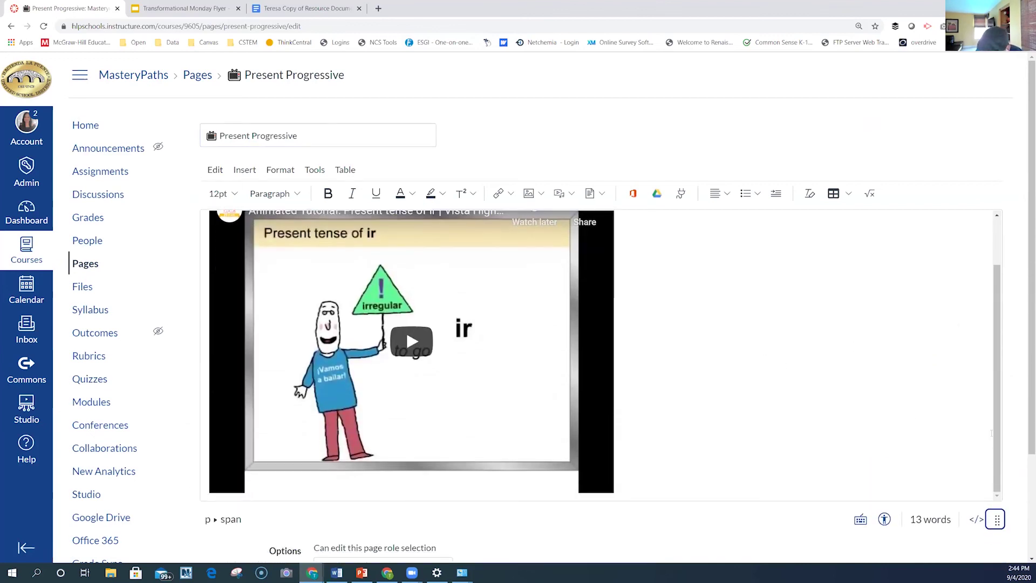
pyautogui.moveTo(997, 519); pyautogui.dragTo(978, 222)
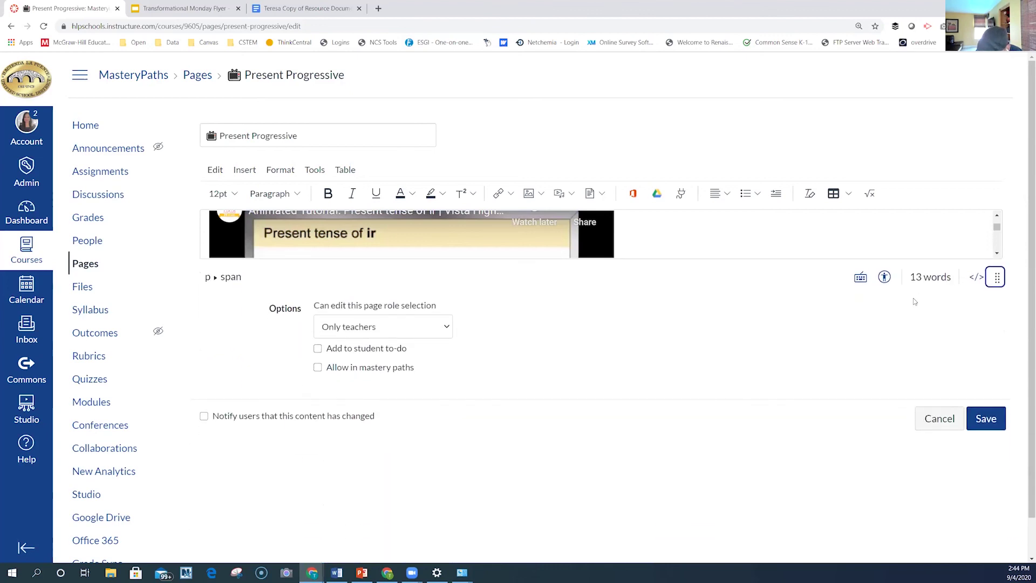
pyautogui.click(318, 368)
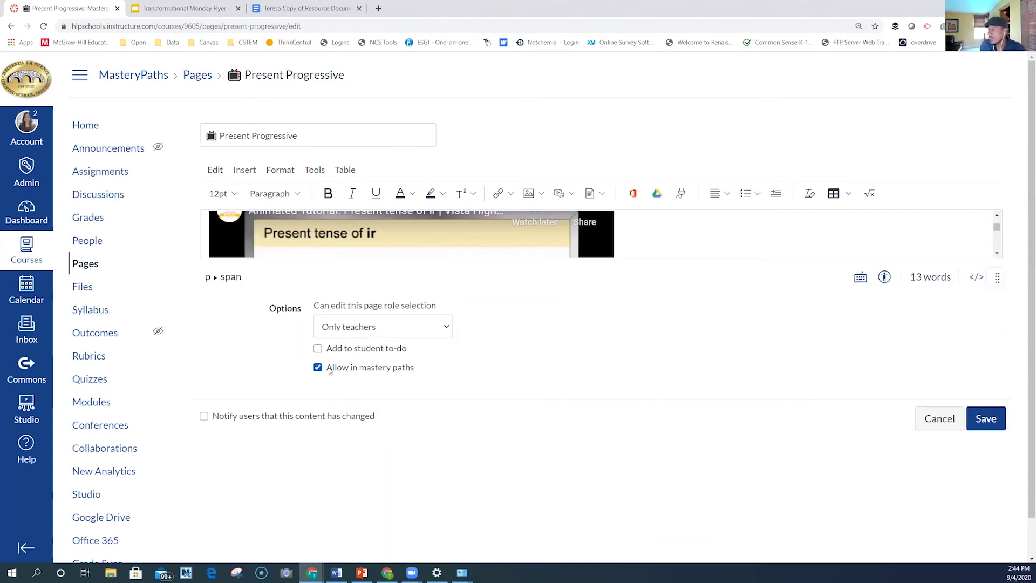